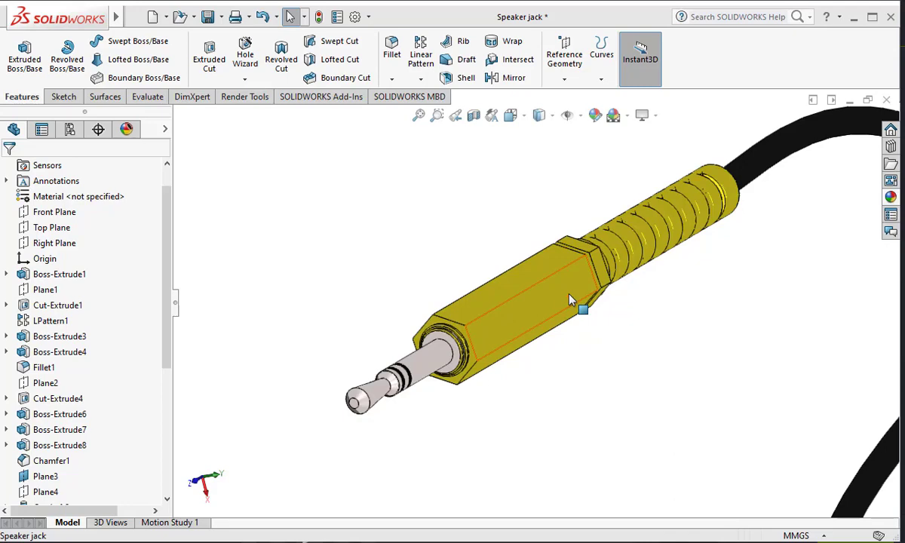
# Step: Examine the finished speaker jack model, including its plug, ribbed grip and cable
pyautogui.scroll(2, 626, 292)
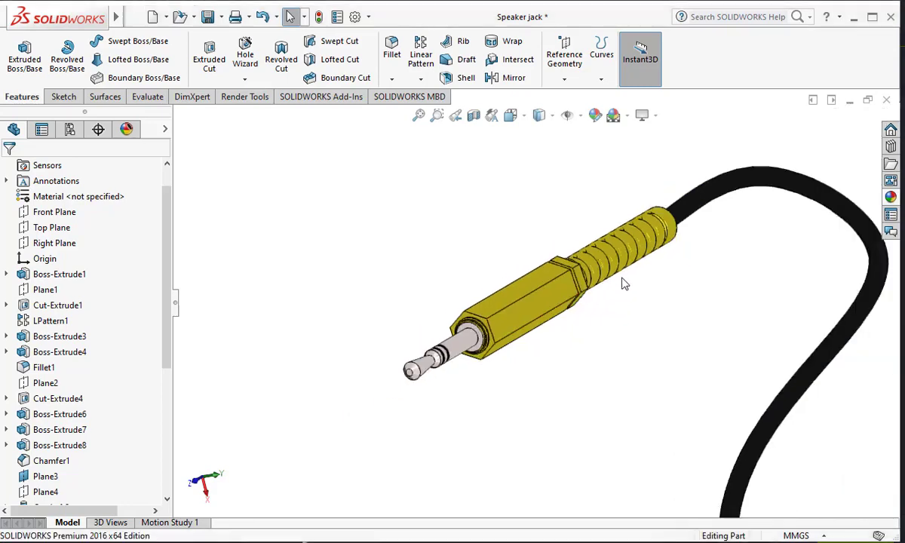
pyautogui.scroll(-1, 622, 279)
pyautogui.moveTo(620, 275); pyautogui.dragTo(659, 524, button='middle')
pyautogui.scroll(-6, 610, 306)
pyautogui.moveTo(616, 268); pyautogui.dragTo(650, 277, button='middle')
pyautogui.scroll(3, 624, 247)
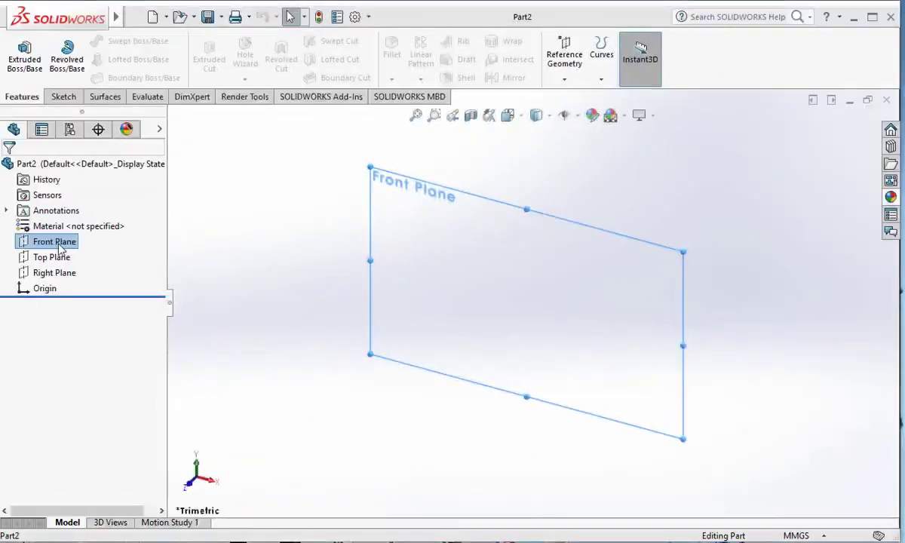
# Step: Start a sketch on the Front Plane and draw a circle of about 51.58 mm radius centred on the origin
pyautogui.rightClick(67, 240)
pyautogui.click(68, 226)
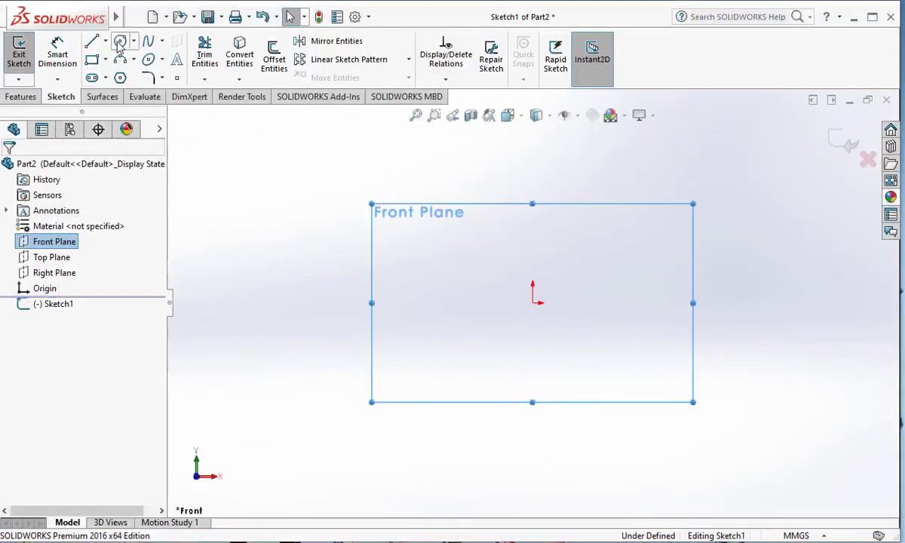
pyautogui.click(119, 43)
pyautogui.click(532, 296)
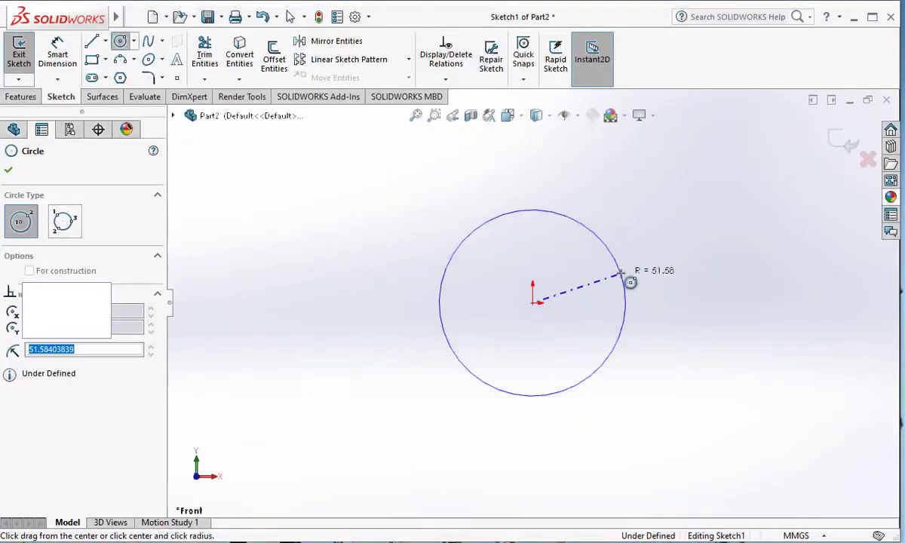
pyautogui.click(621, 274)
# Step: Dimension the circle's diameter and set it to 4 mm
pyautogui.click(60, 56)
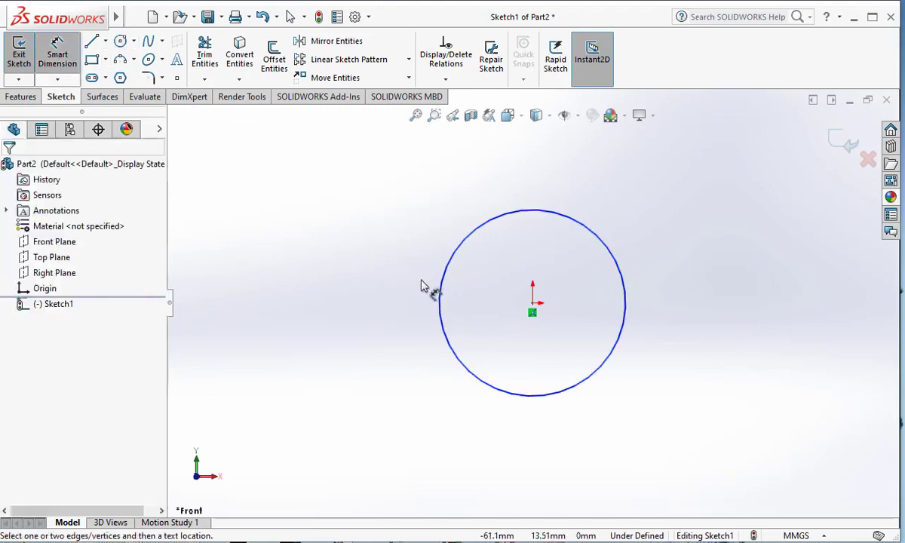
pyautogui.click(441, 300)
pyautogui.click(367, 333)
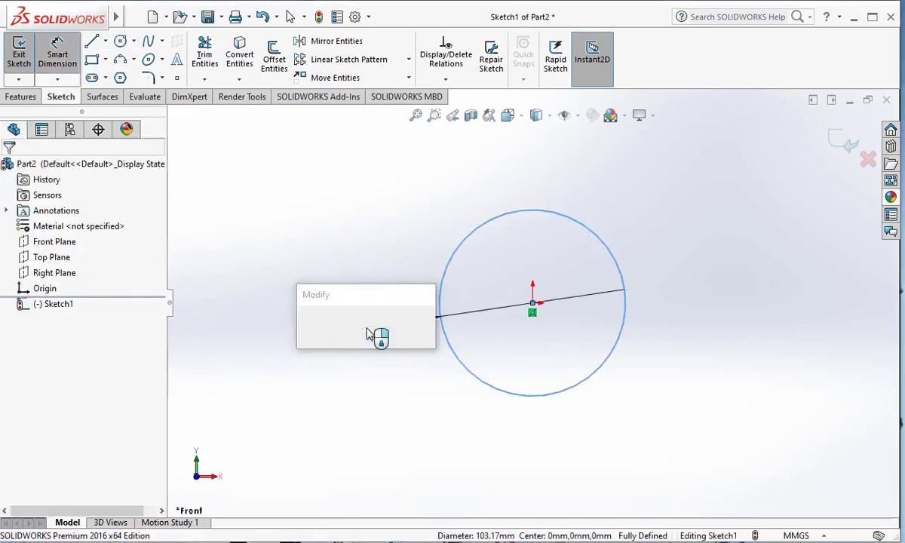
pyautogui.press('Return')
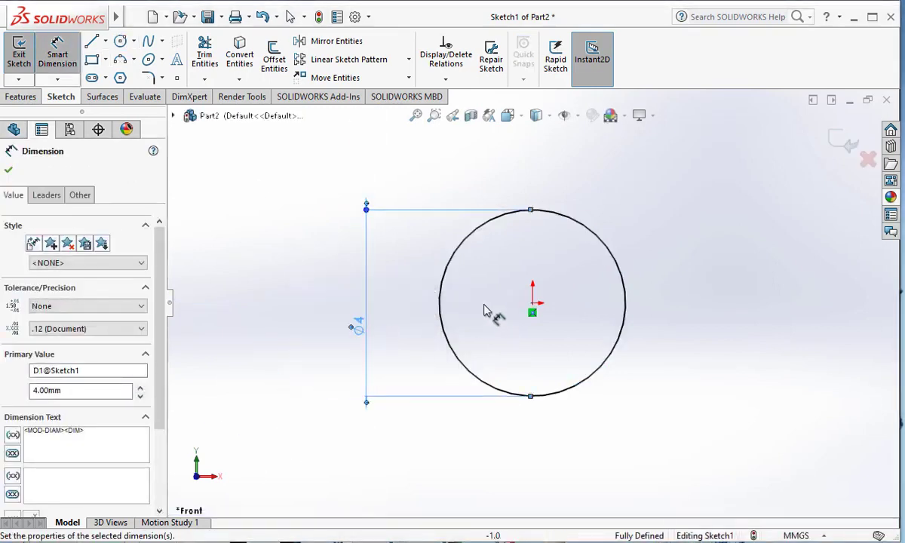
# Step: Extrude the circle as a blind boss with a depth of 20 mm
pyautogui.click(20, 98)
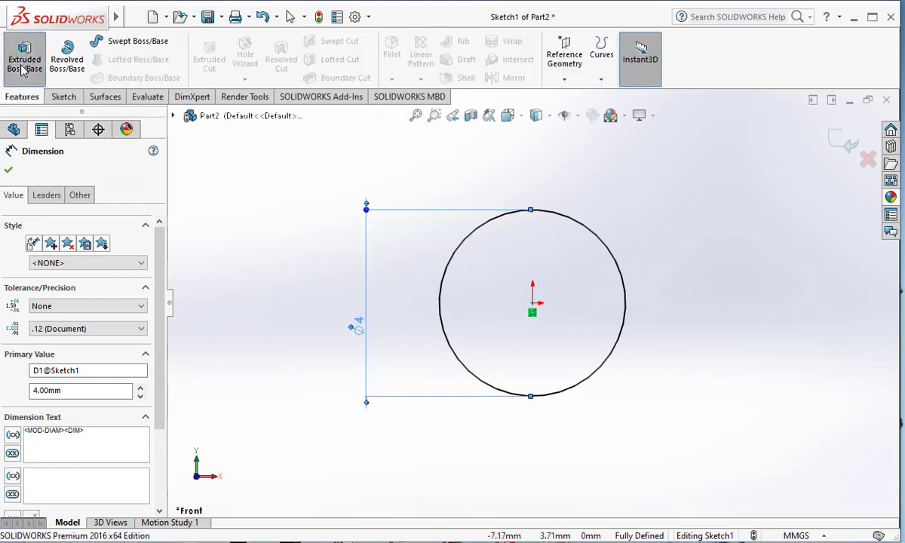
pyautogui.click(23, 65)
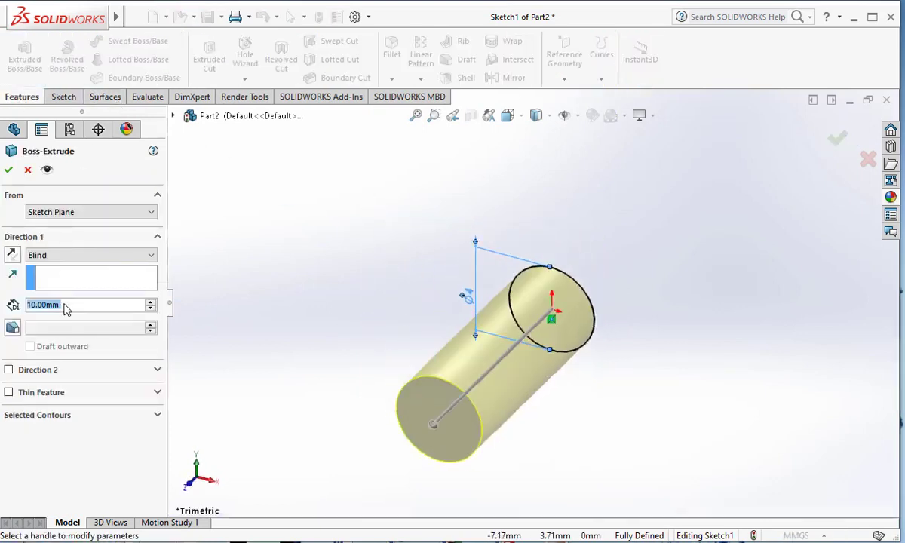
pyautogui.write('20')
pyautogui.press('Return')
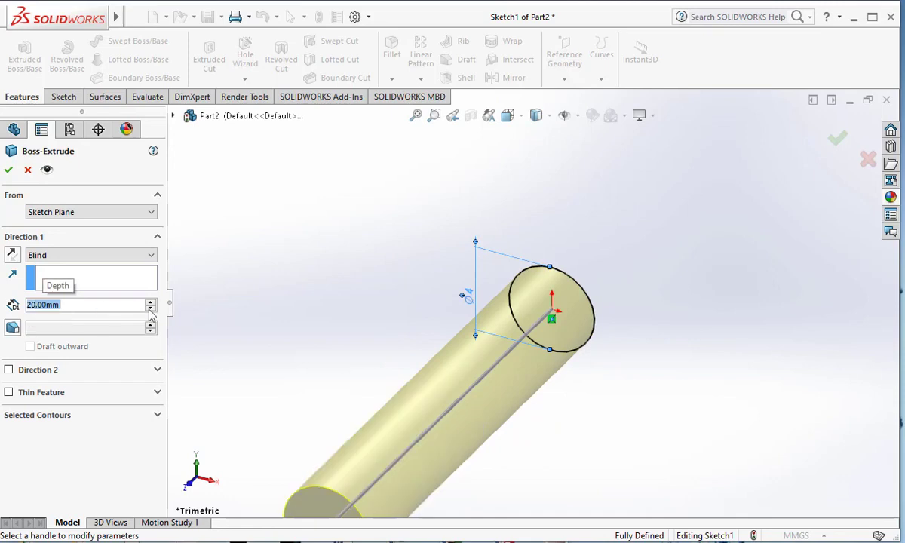
pyautogui.click(8, 167)
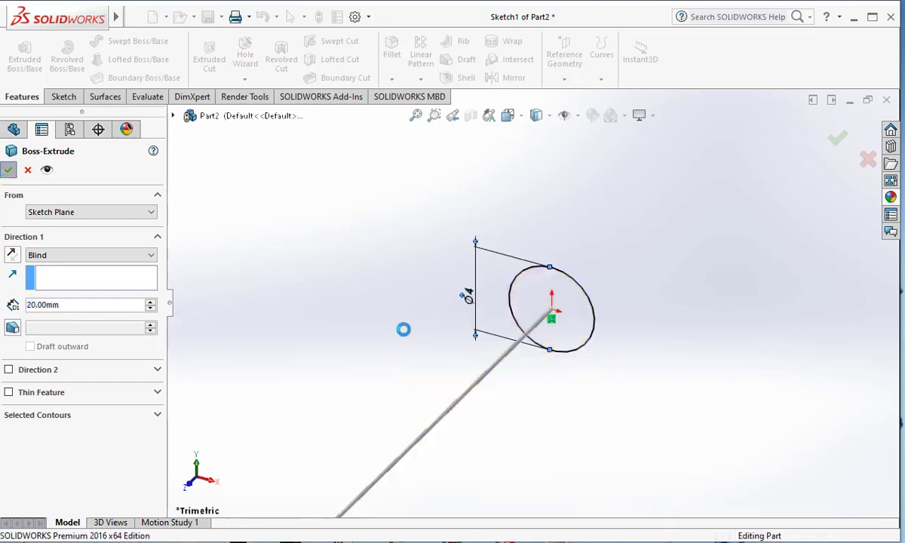
# Step: Create a reference plane offset 2 mm from the cylinder's end face at the origin, flipped to lie inside the cylinder
pyautogui.moveTo(592, 334); pyautogui.dragTo(547, 381, button='middle')
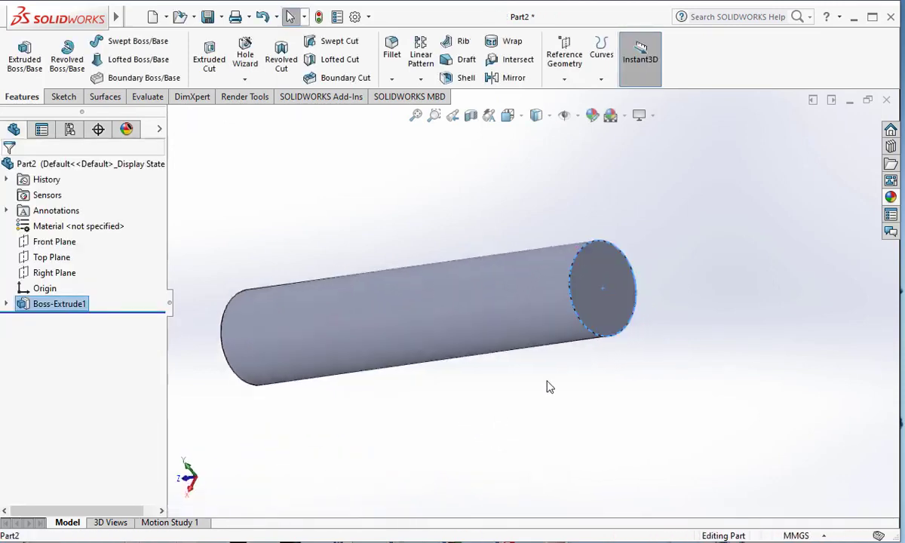
pyautogui.click(598, 273)
pyautogui.click(564, 60)
pyautogui.click(571, 95)
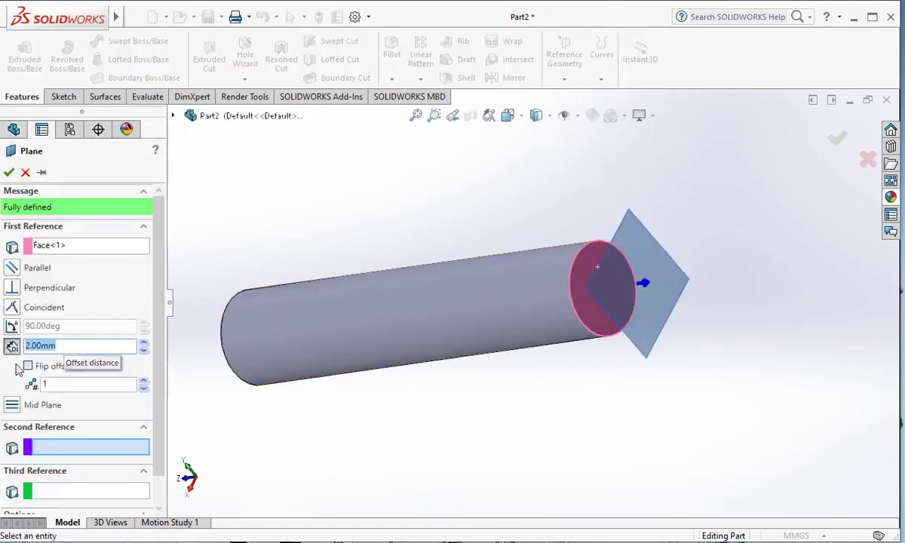
pyautogui.click(28, 366)
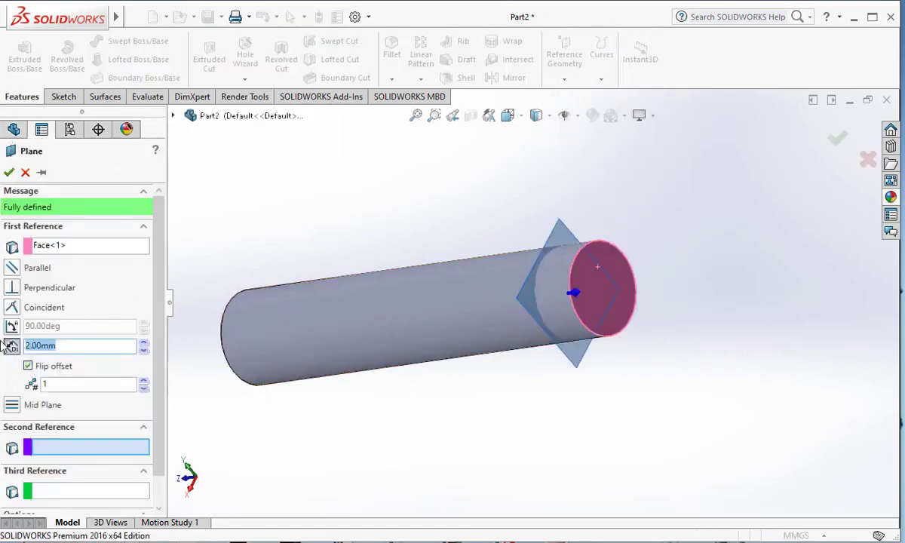
pyautogui.click(9, 173)
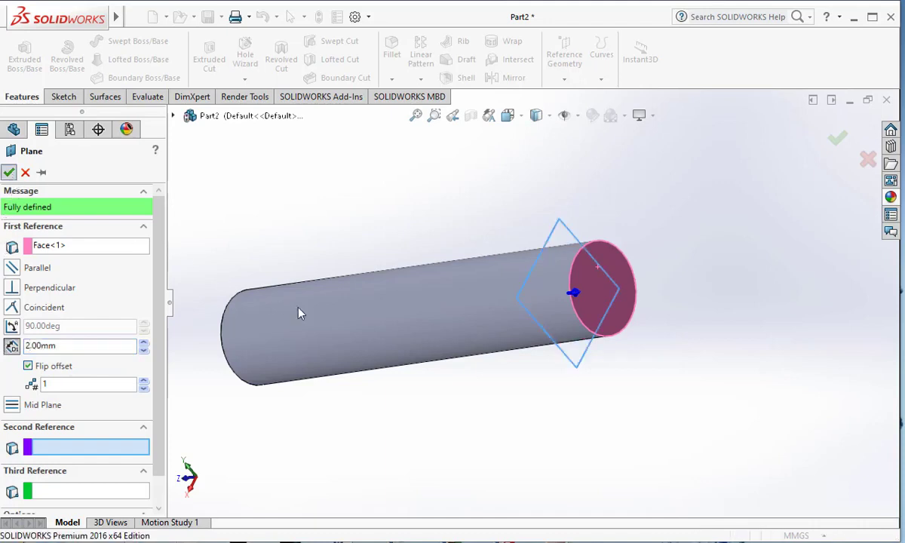
# Step: Start a sketch on the new offset plane and convert the cylinder's circular end edge into a sketch circle
pyautogui.scroll(-3, 570, 249)
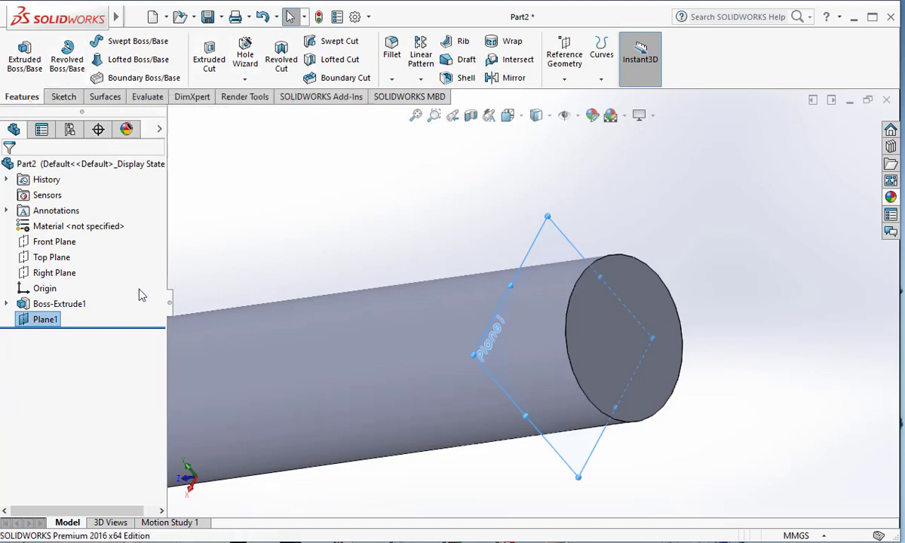
pyautogui.rightClick(45, 319)
pyautogui.click(75, 271)
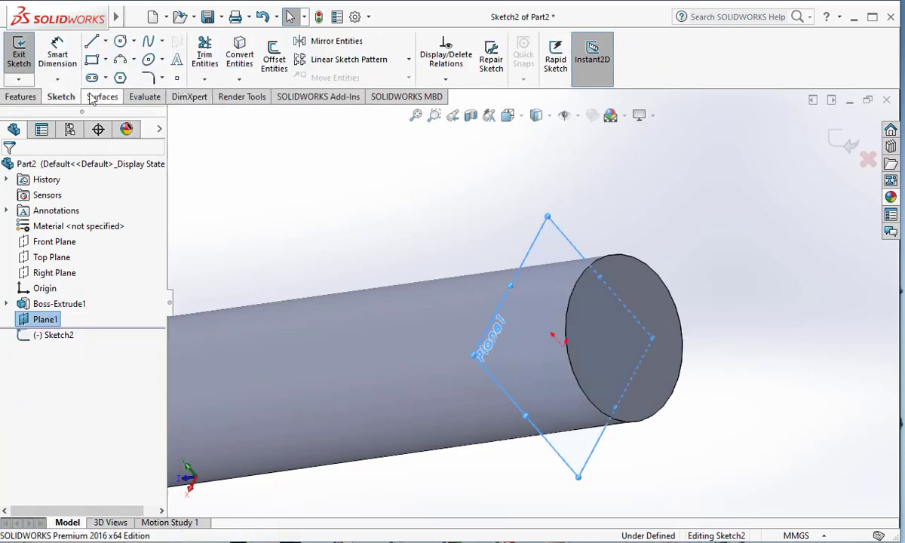
pyautogui.click(575, 290)
pyautogui.click(239, 54)
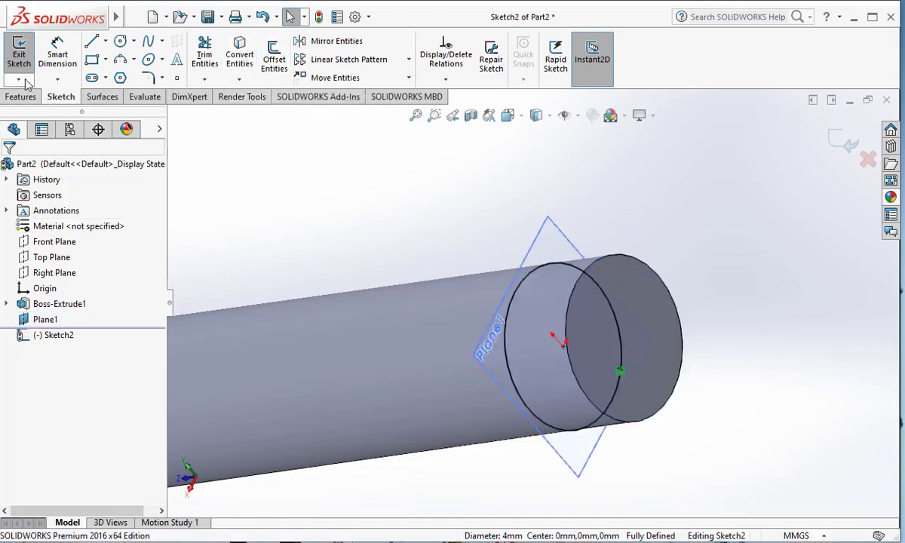
# Step: View the sketch plane face-on and draw a vertical centerline through the origin between the circle's uppermost and lowest points
pyautogui.scroll(2, 477, 378)
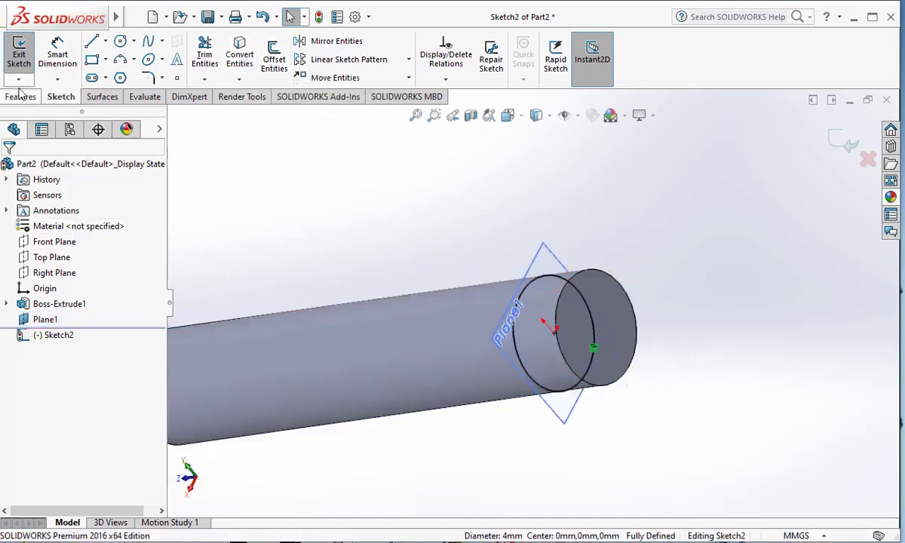
pyautogui.rightClick(46, 319)
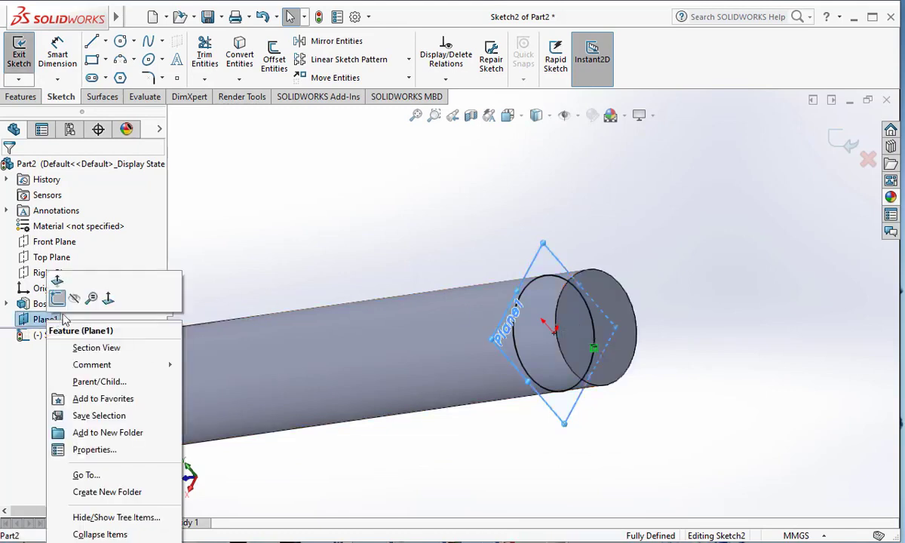
pyautogui.click(109, 300)
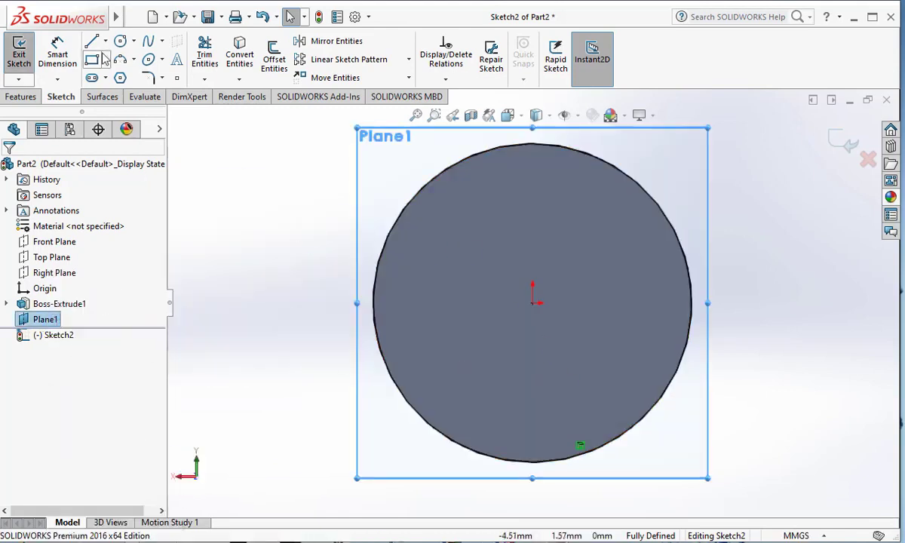
pyautogui.click(105, 41)
pyautogui.click(121, 75)
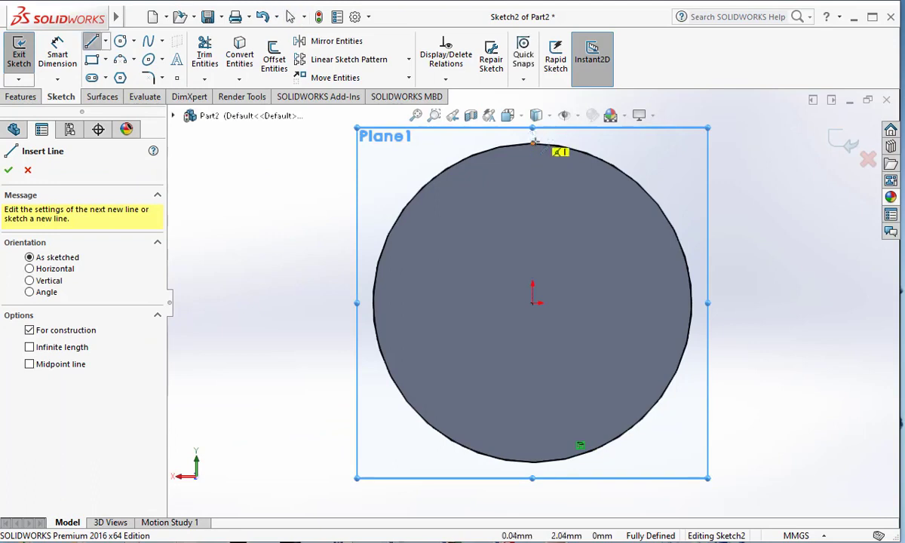
pyautogui.click(533, 143)
pyautogui.click(533, 461)
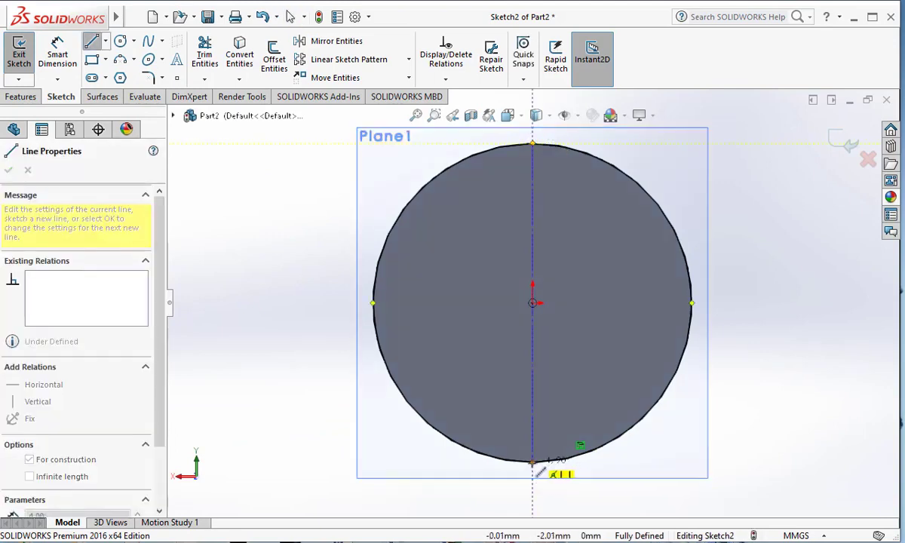
pyautogui.rightClick(551, 440)
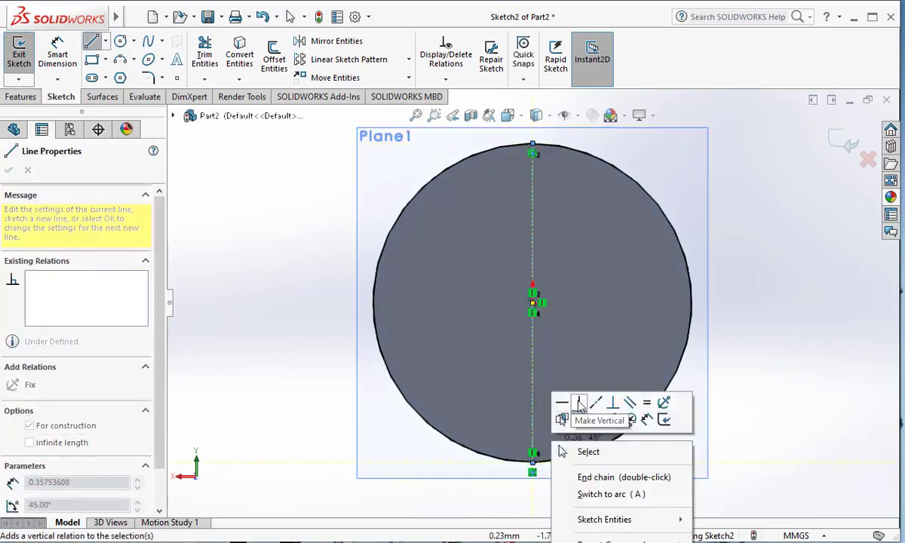
pyautogui.press('Escape')
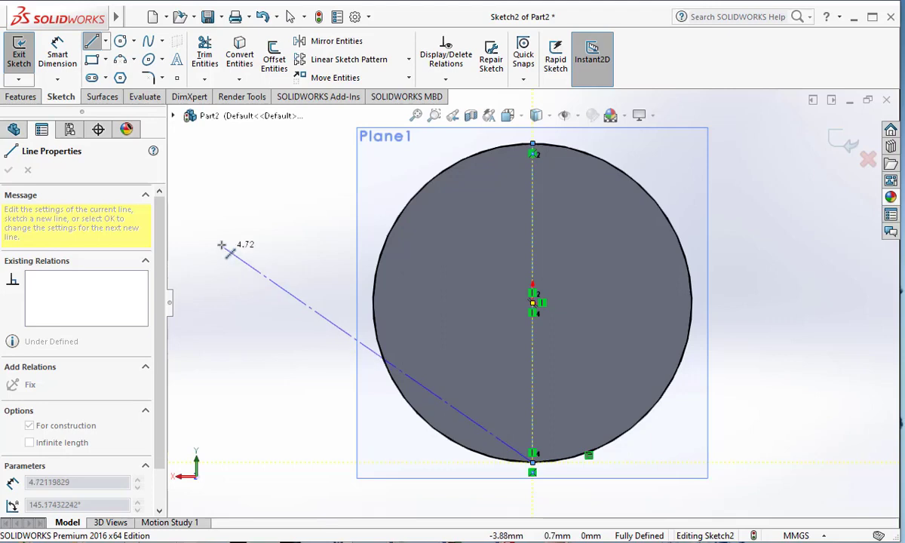
pyautogui.press('Escape')
# Step: Sketch two roughly vertical lines across the circle, one on each side of the centerline, with their ends on the circle
pyautogui.click(92, 41)
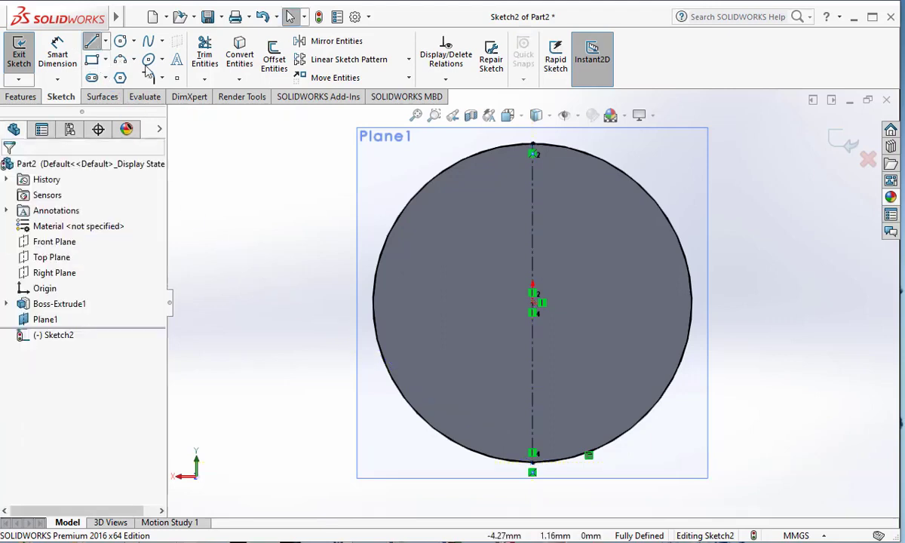
pyautogui.click(485, 149)
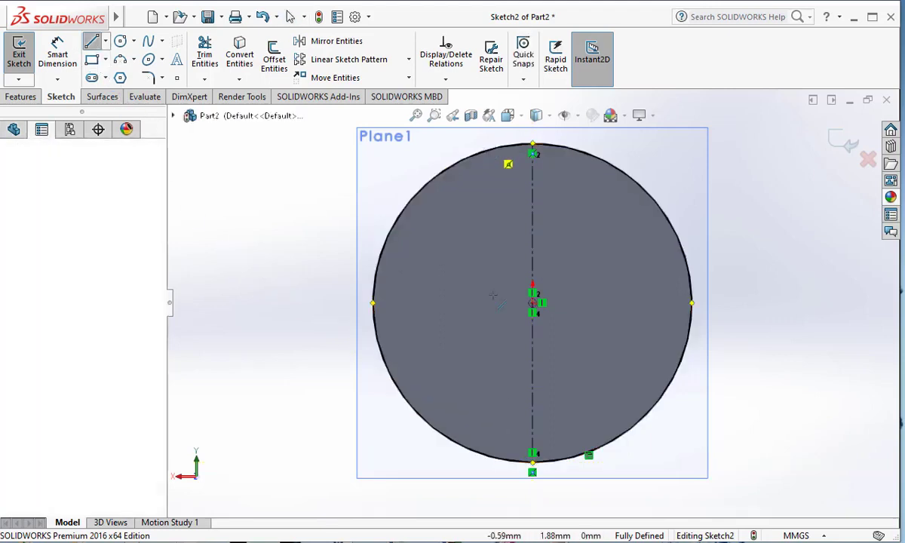
pyautogui.click(489, 456)
pyautogui.click(490, 457)
pyautogui.press('Escape')
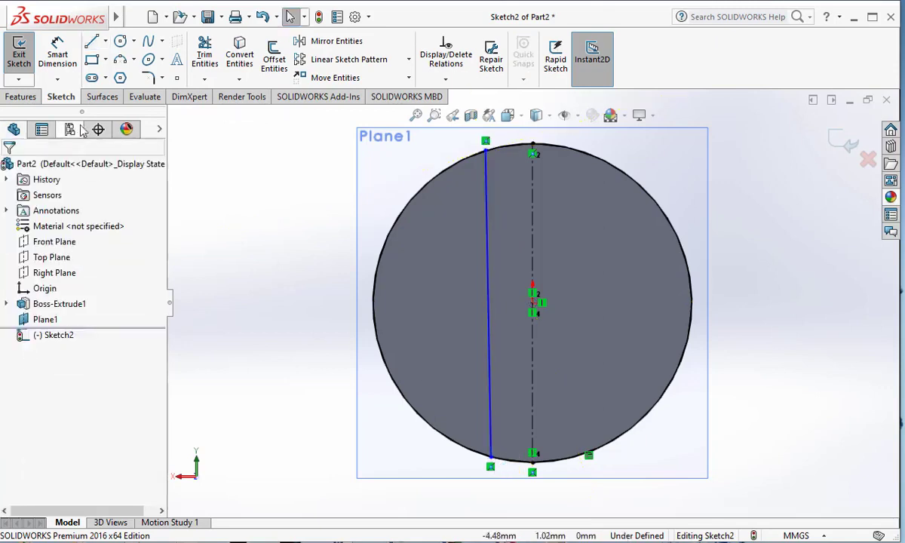
pyautogui.click(586, 152)
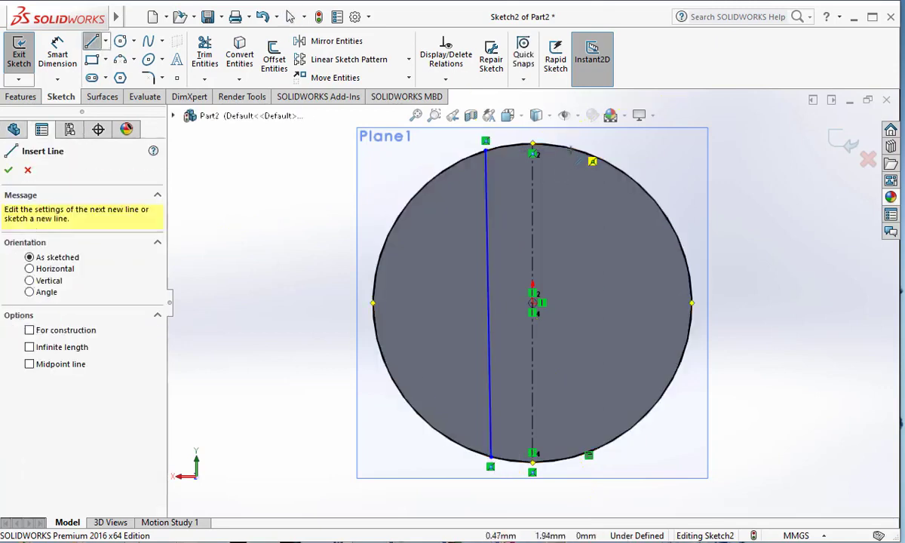
pyautogui.click(571, 457)
pyautogui.press('Escape')
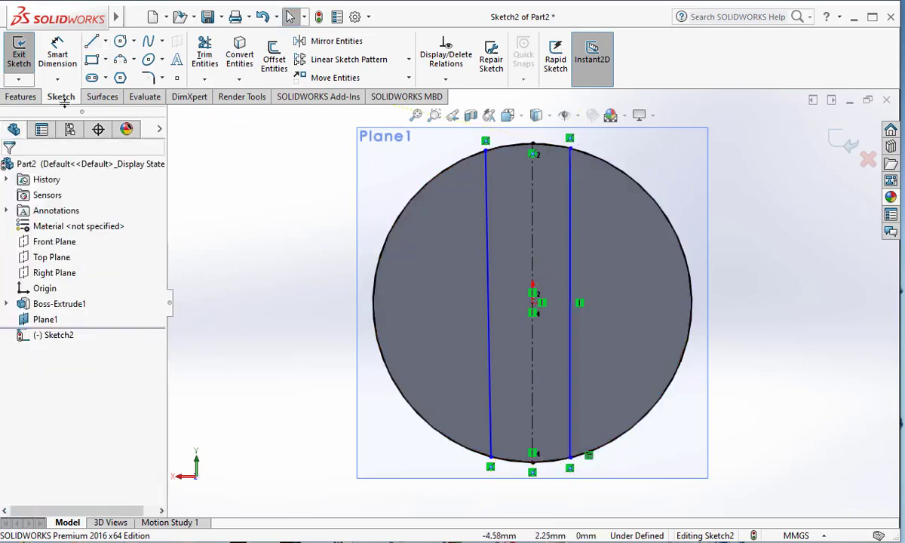
# Step: Dimension the angle between the slightly tilted line and the centerline, and set it to 0.5 degrees
pyautogui.click(57, 54)
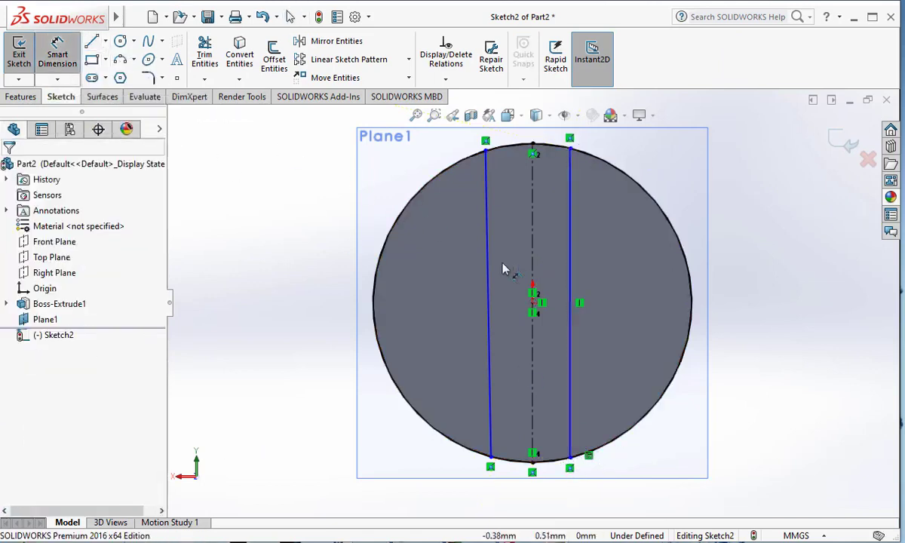
pyautogui.click(487, 269)
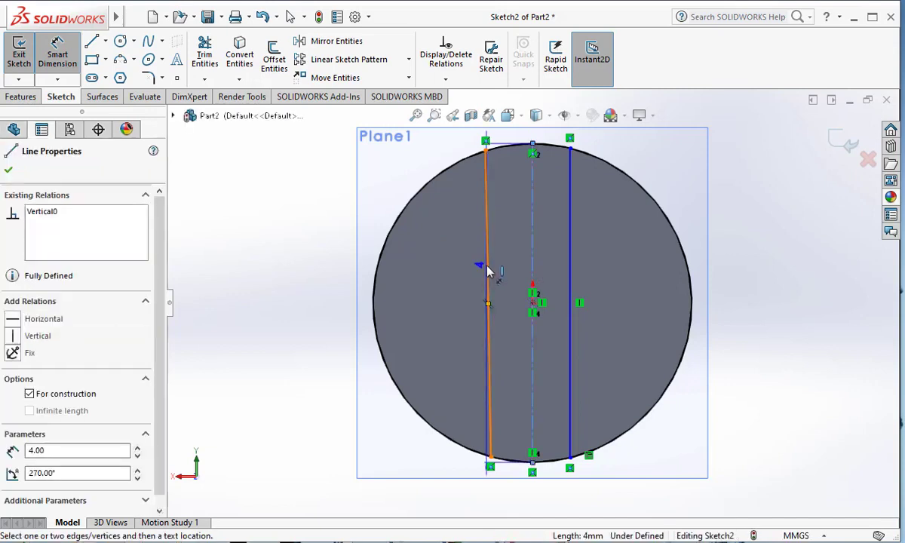
pyautogui.click(532, 311)
pyautogui.click(510, 308)
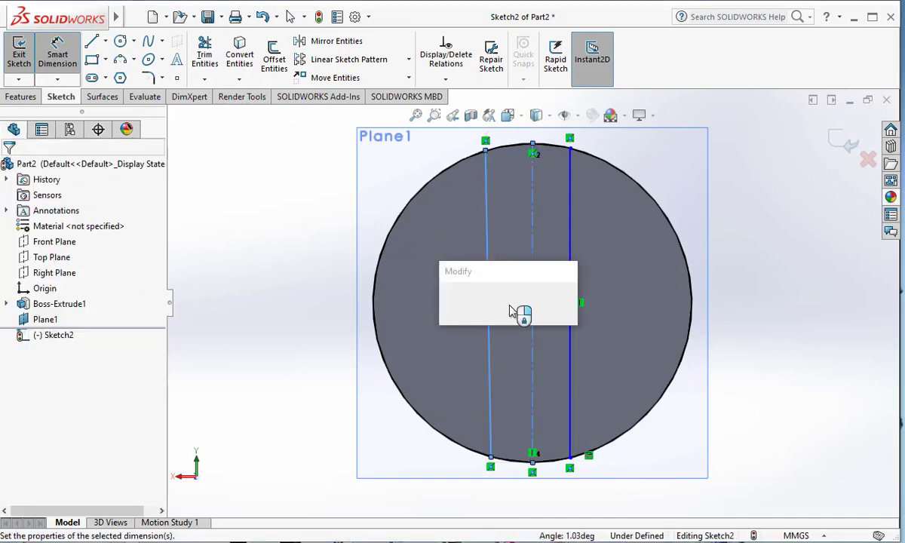
pyautogui.write('0.5')
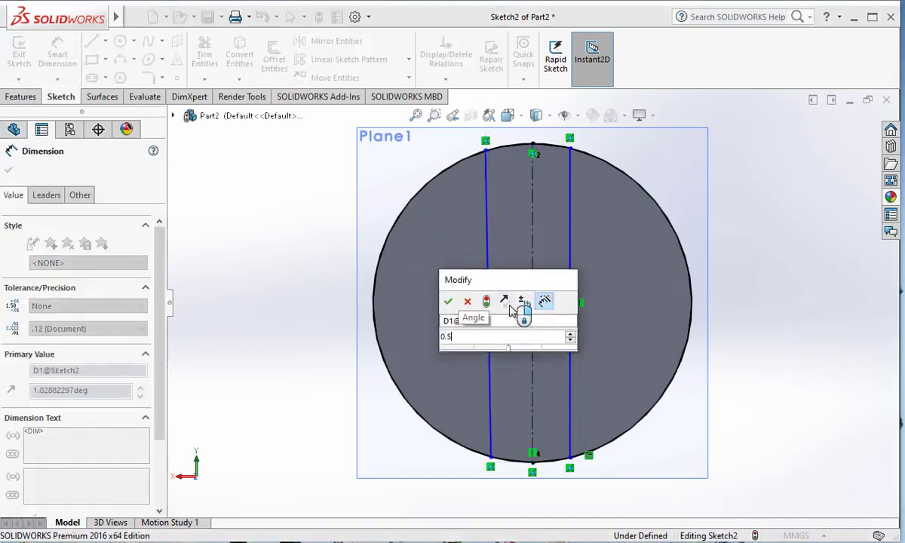
pyautogui.press('Return')
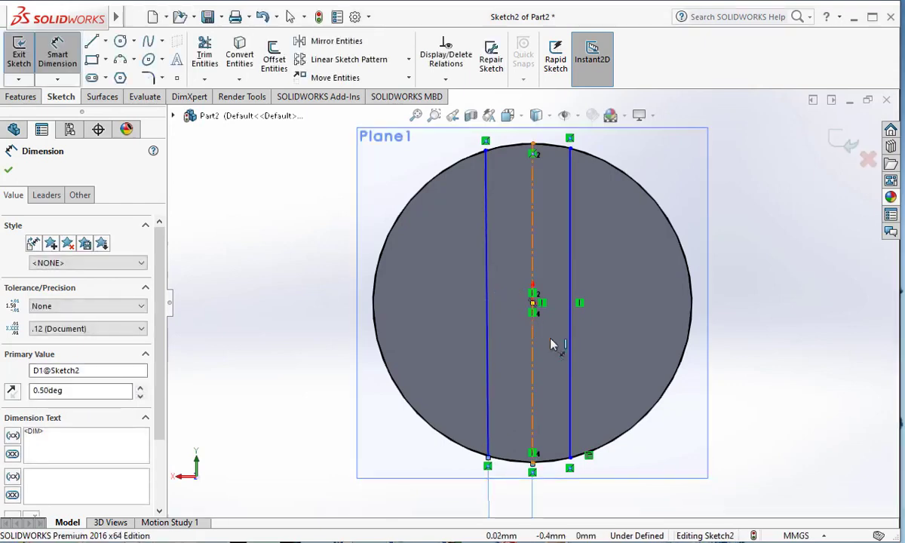
# Step: Dimension the distance between the centerline and the vertical line as 0.5 mm, and exit the sketch
pyautogui.click(551, 345)
pyautogui.click(569, 347)
pyautogui.click(555, 492)
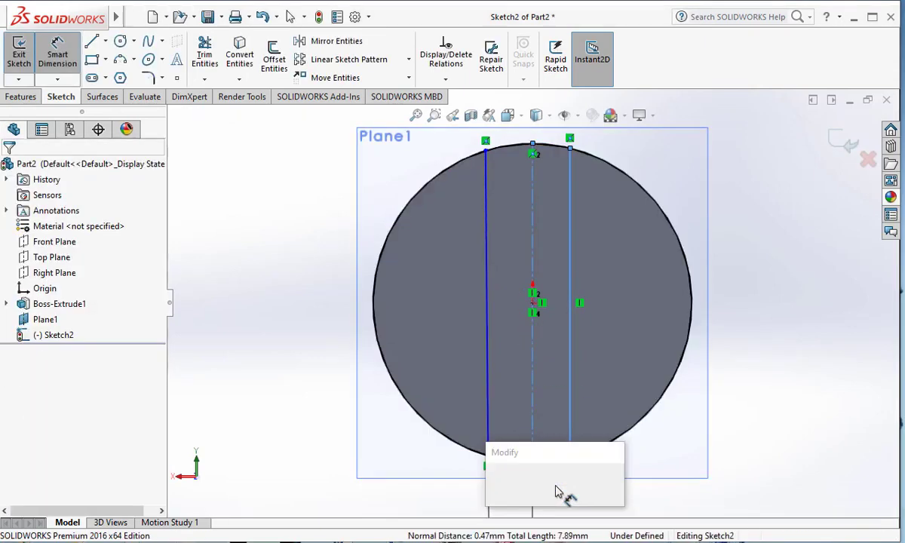
pyautogui.write('0.5')
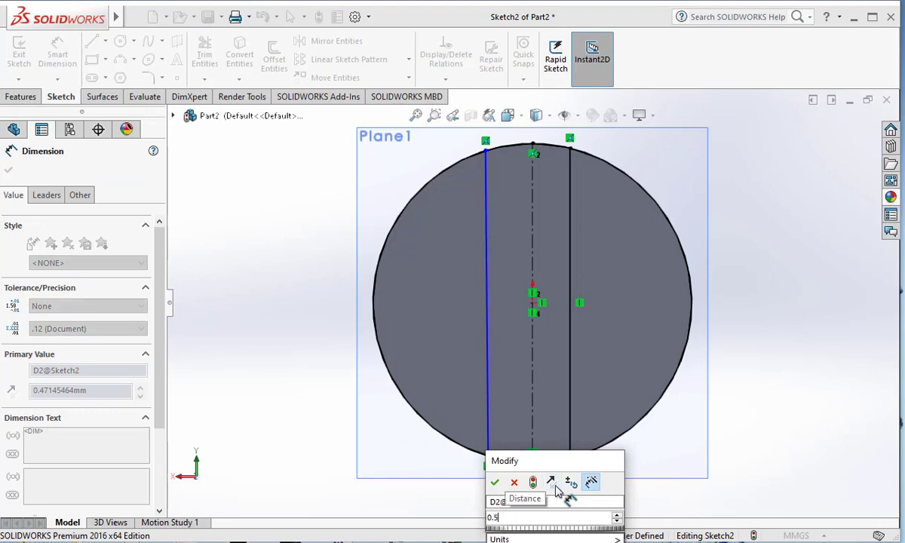
pyautogui.press('Return')
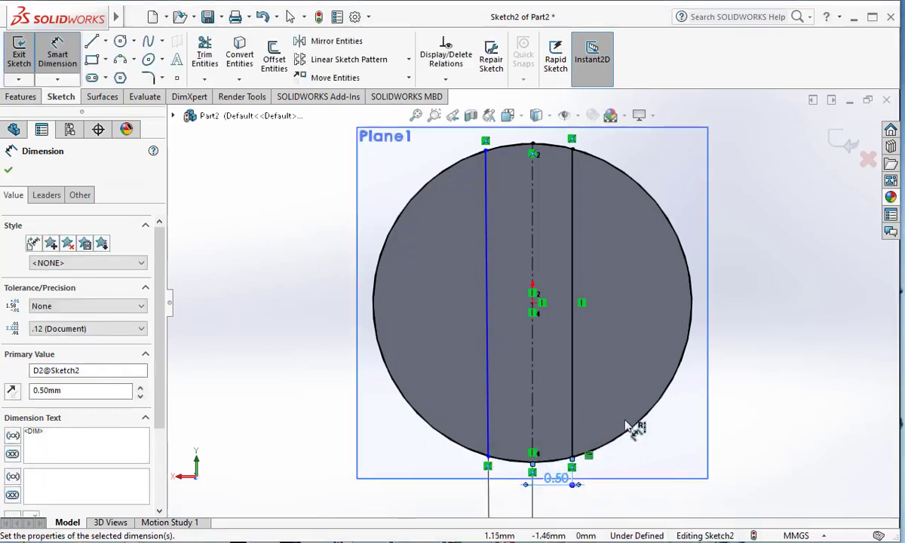
pyautogui.scroll(1, 626, 422)
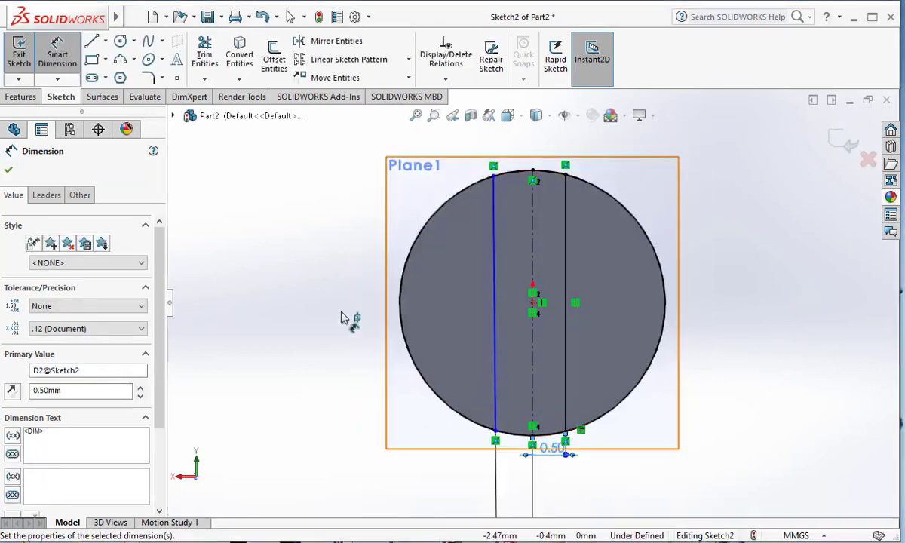
pyautogui.click(12, 64)
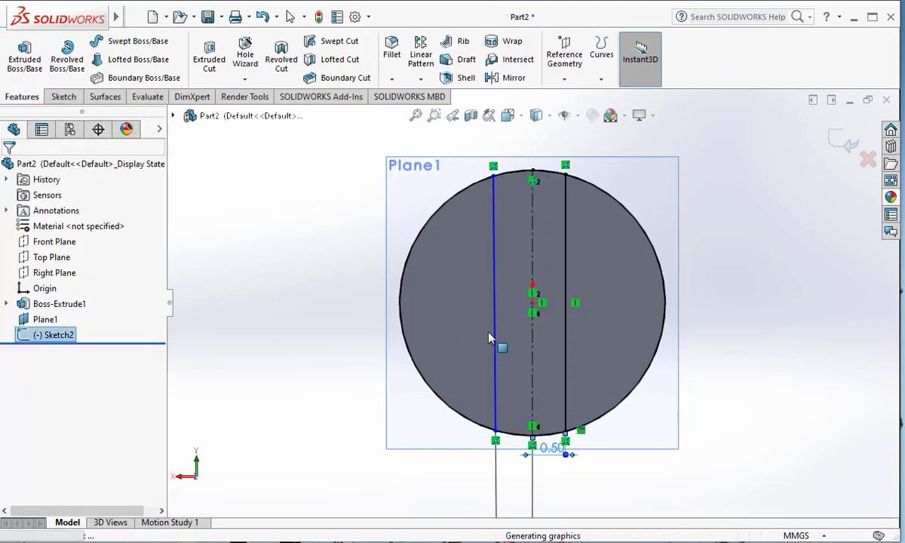
# Step: Cut-extrude the sketch's two outer circle segments to a blind depth of 0.5 mm
pyautogui.moveTo(489, 335); pyautogui.dragTo(527, 354, button='middle')
pyautogui.scroll(2, 528, 354)
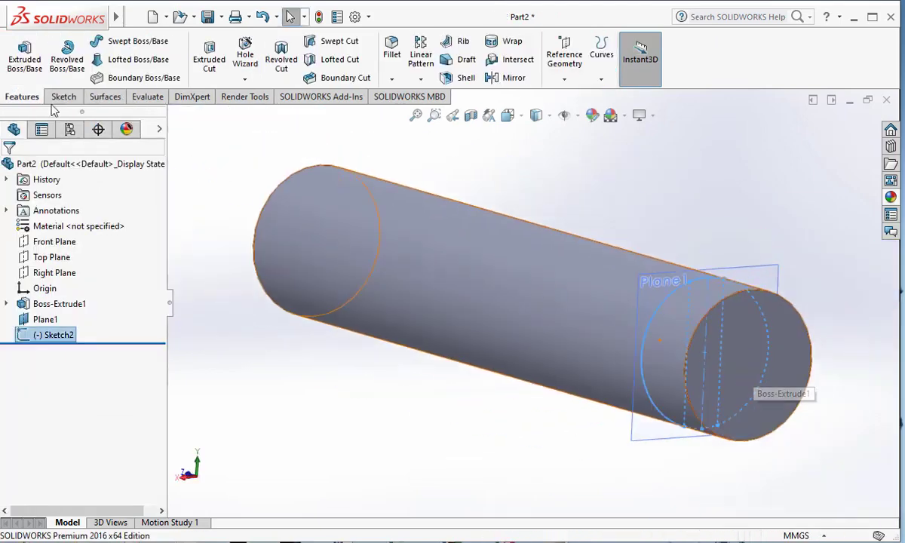
pyautogui.click(76, 99)
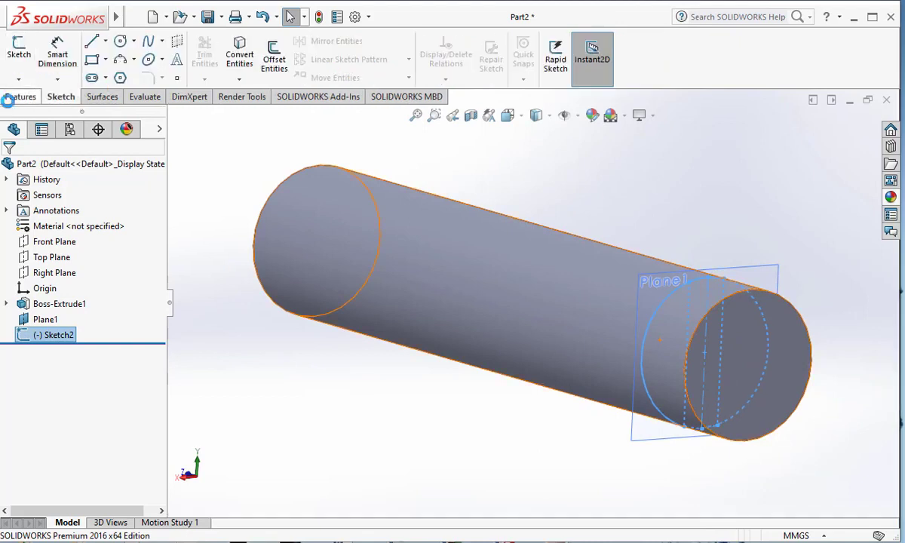
pyautogui.click(15, 96)
pyautogui.click(209, 63)
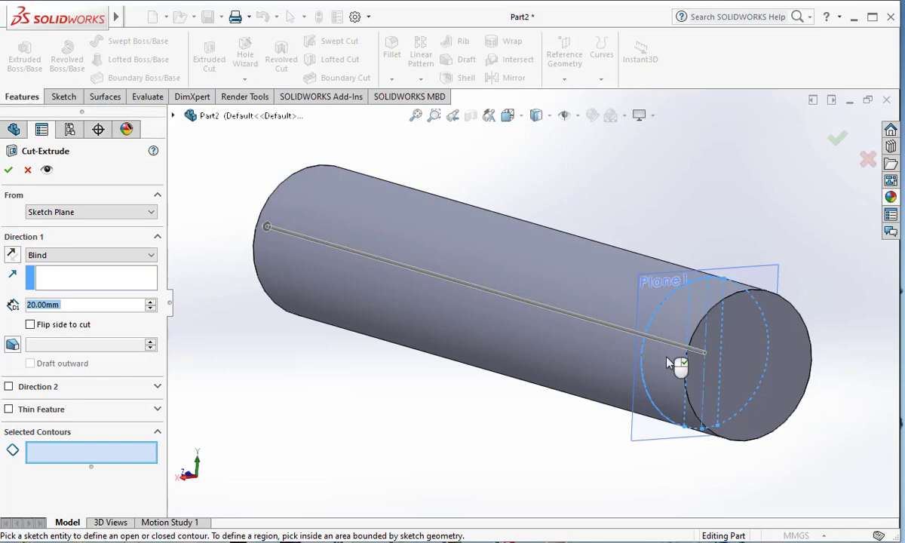
pyautogui.click(671, 349)
pyautogui.click(698, 308)
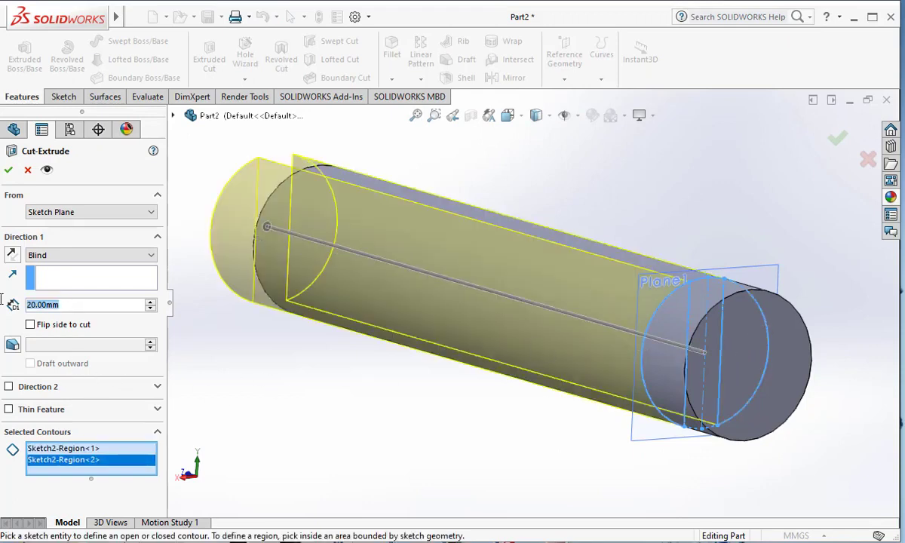
pyautogui.write('0.5')
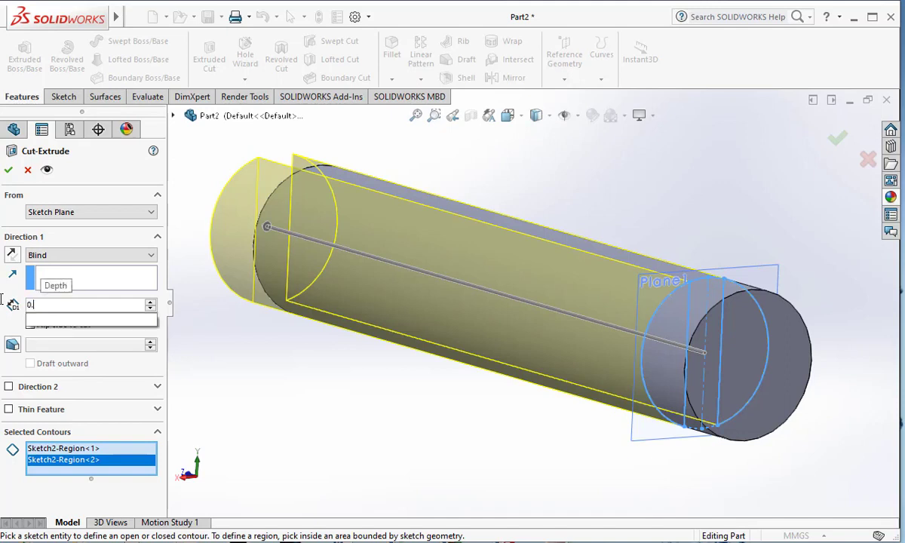
pyautogui.press('Return')
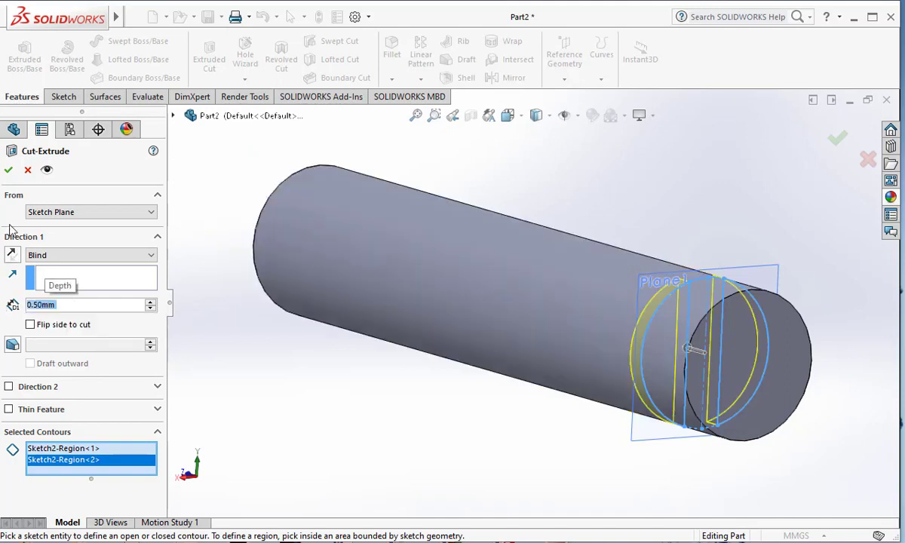
pyautogui.click(9, 171)
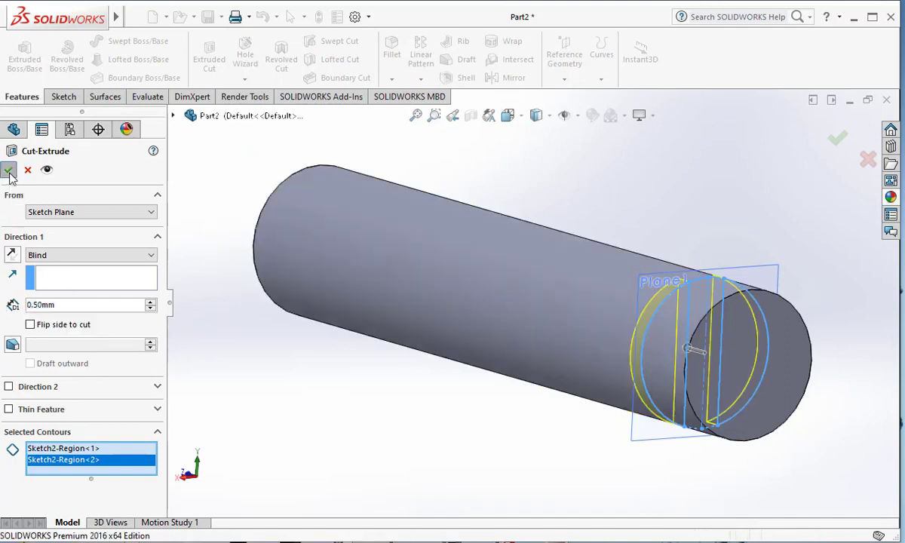
# Step: Set up a linear pattern of the extruded cut with 2 mm spacing and 9 instances
pyautogui.scroll(2, 688, 327)
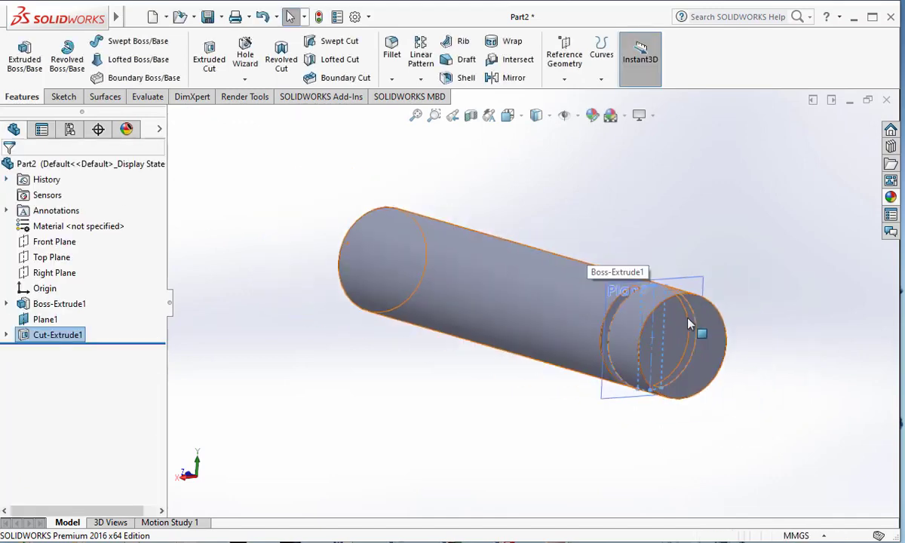
pyautogui.moveTo(690, 320); pyautogui.dragTo(720, 330, button='middle')
pyautogui.scroll(-3, 720, 332)
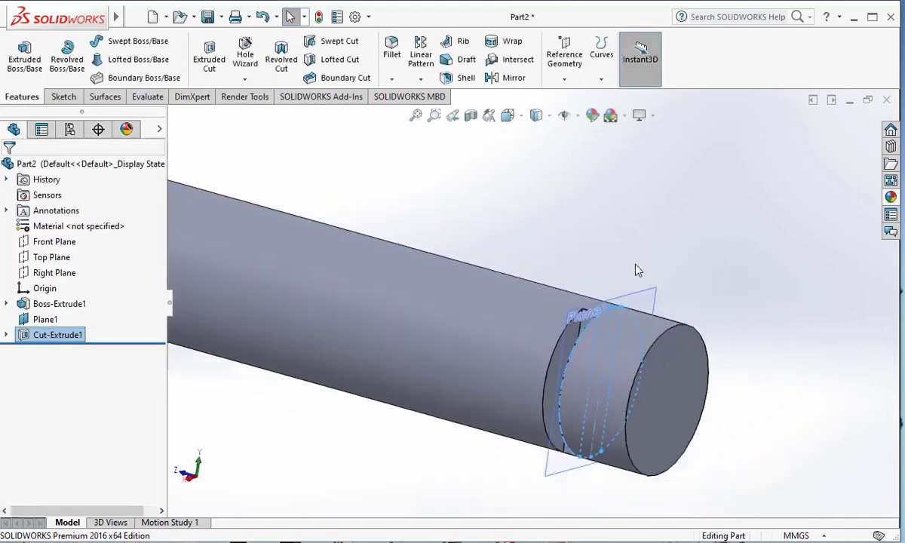
pyautogui.click(417, 68)
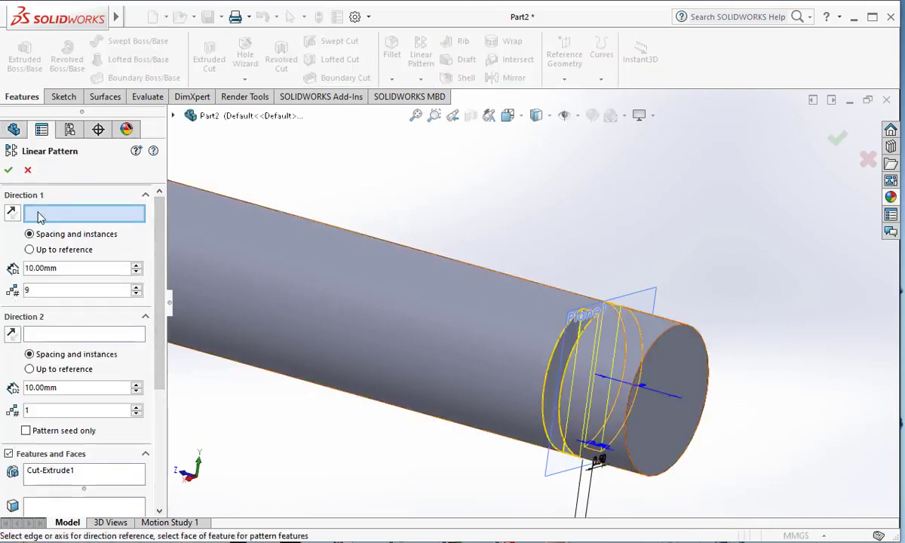
pyautogui.click(173, 117)
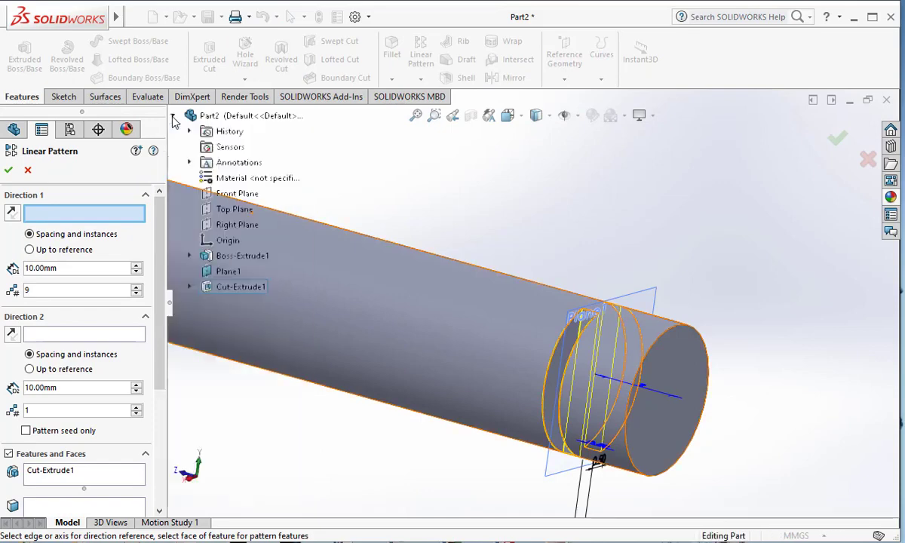
pyautogui.click(214, 285)
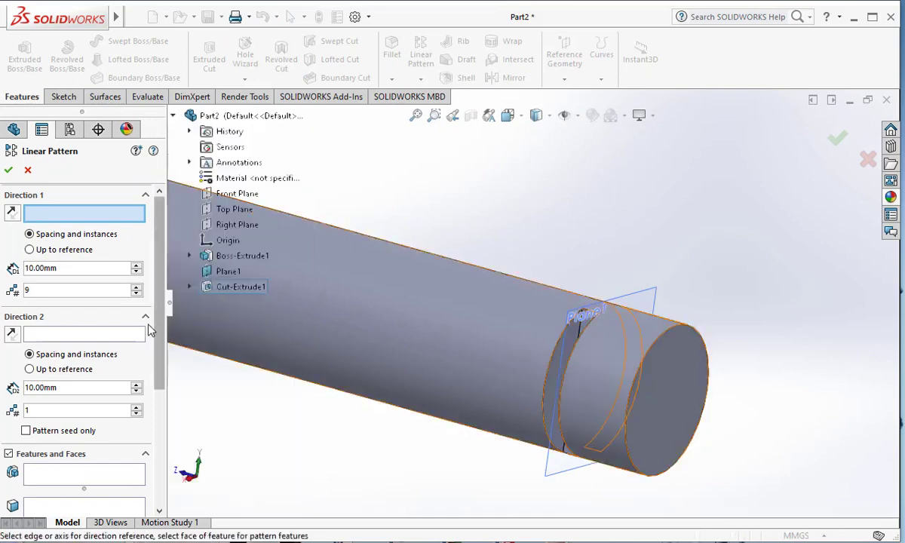
pyautogui.click(64, 473)
pyautogui.click(212, 288)
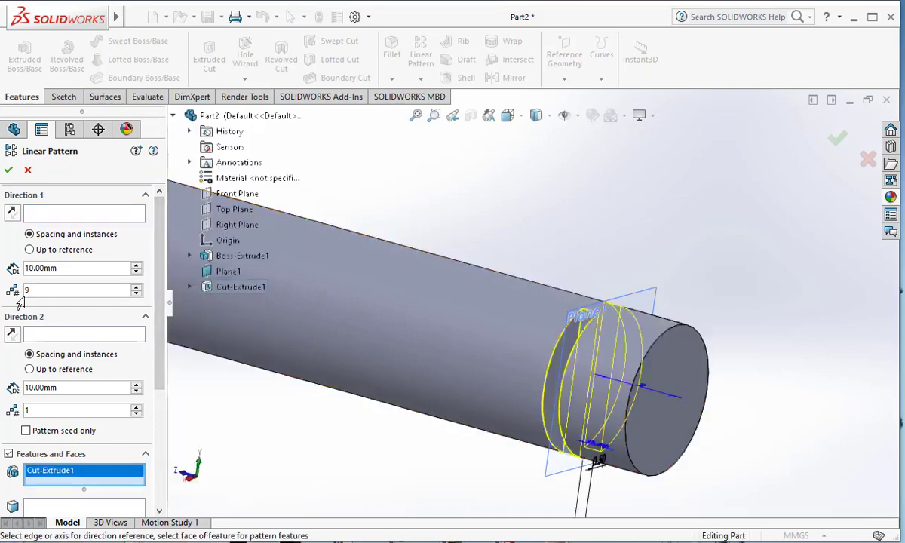
pyautogui.click(12, 335)
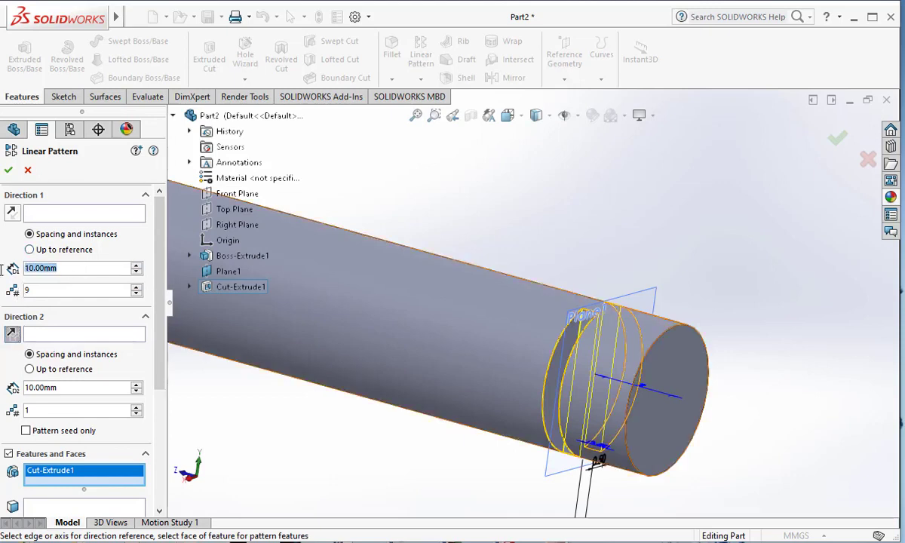
pyautogui.write('2')
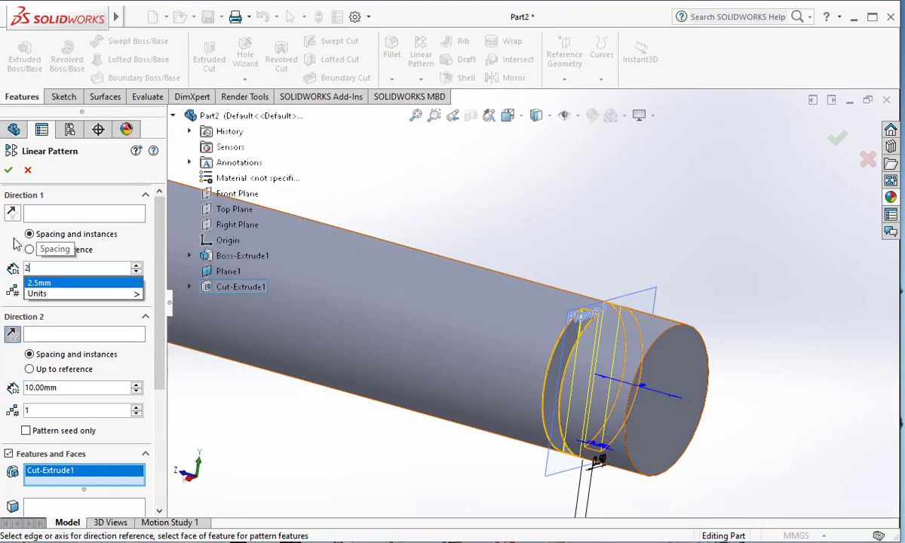
pyautogui.press('Return')
# Step: Use Plane1 as the first pattern direction, reverse it so the cuts run along the cylinder, and complete the pattern
pyautogui.scroll(2, 421, 352)
pyautogui.scroll(2, 362, 344)
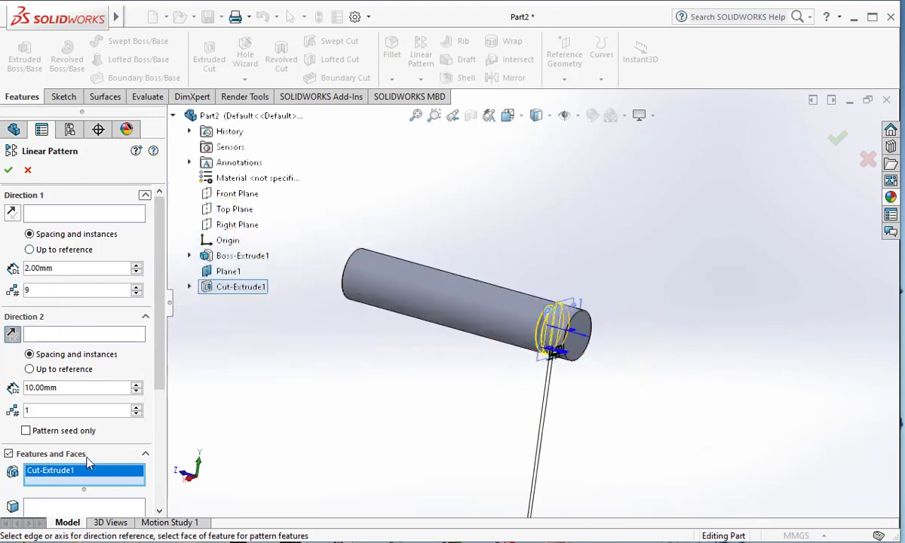
pyautogui.scroll(-3, 89, 463)
pyautogui.scroll(3, 47, 332)
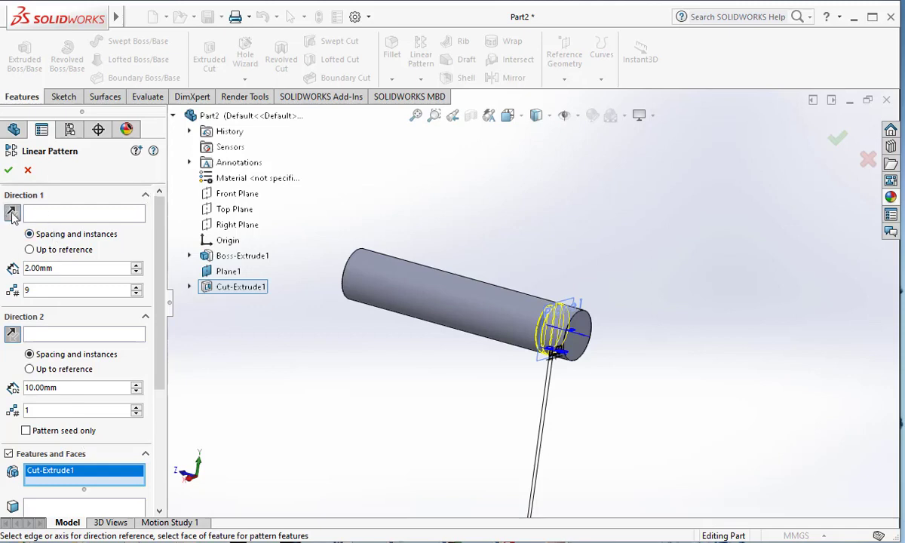
pyautogui.click(43, 215)
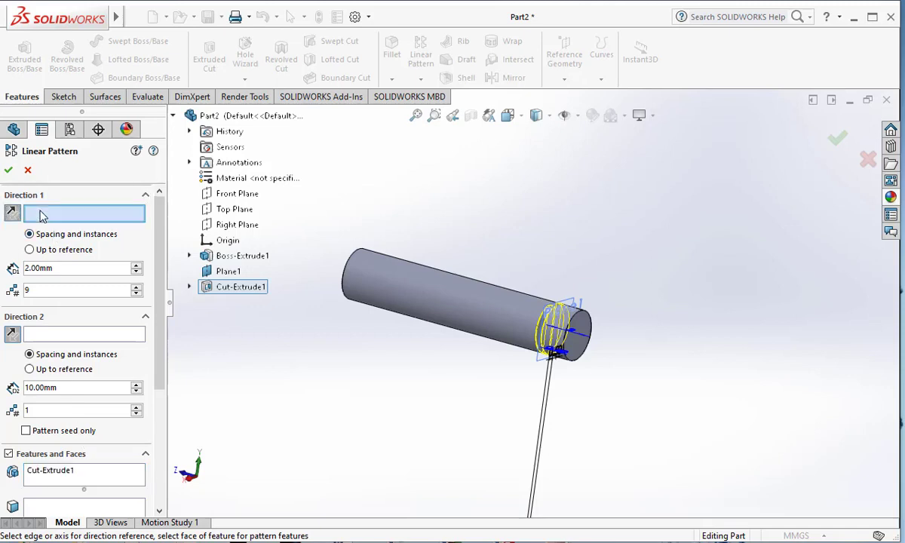
pyautogui.click(230, 275)
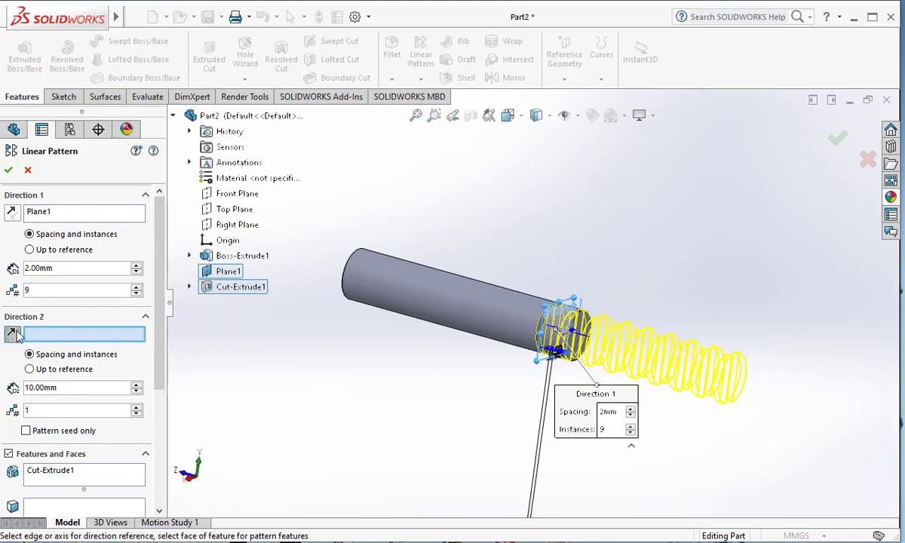
pyautogui.click(12, 213)
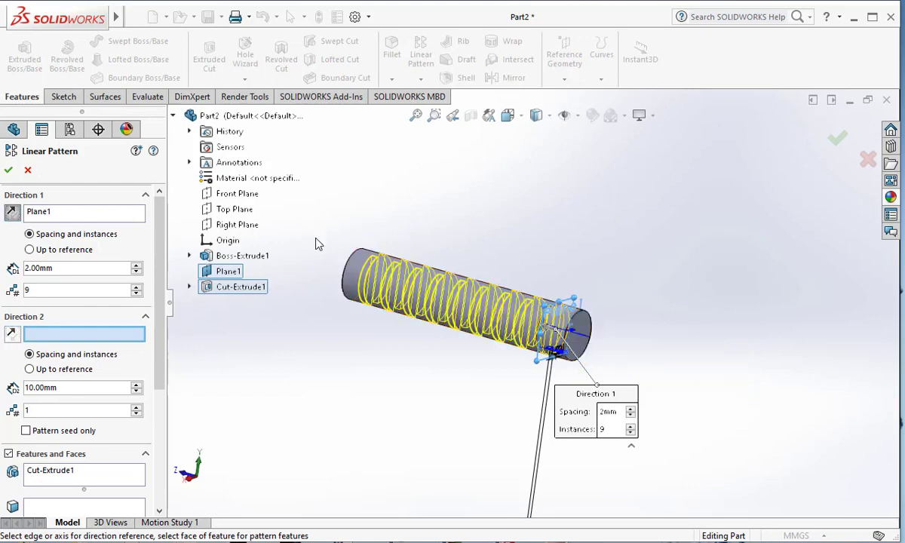
pyautogui.scroll(2, 362, 264)
pyautogui.scroll(-3, 431, 287)
pyautogui.click(7, 172)
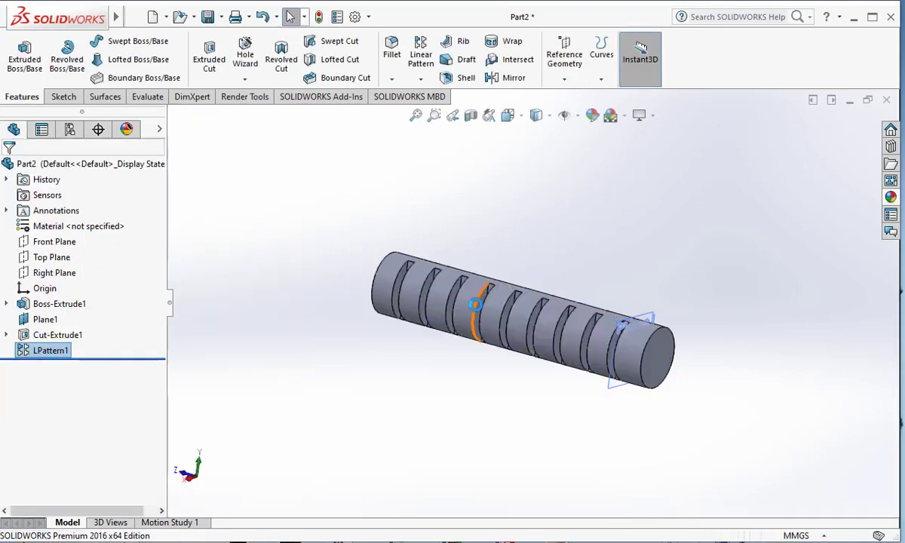
# Step: Sketch a circle about 6.7 mm in diameter on the cylinder's end face farthest from Plane1, centered on the face
pyautogui.scroll(-4, 562, 274)
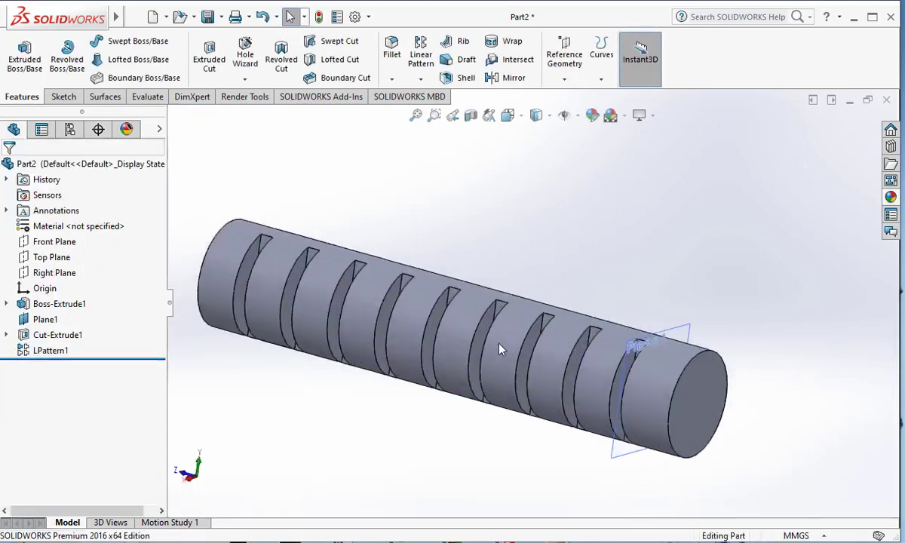
pyautogui.moveTo(468, 322); pyautogui.dragTo(575, 418, button='middle')
pyautogui.scroll(4, 396, 389)
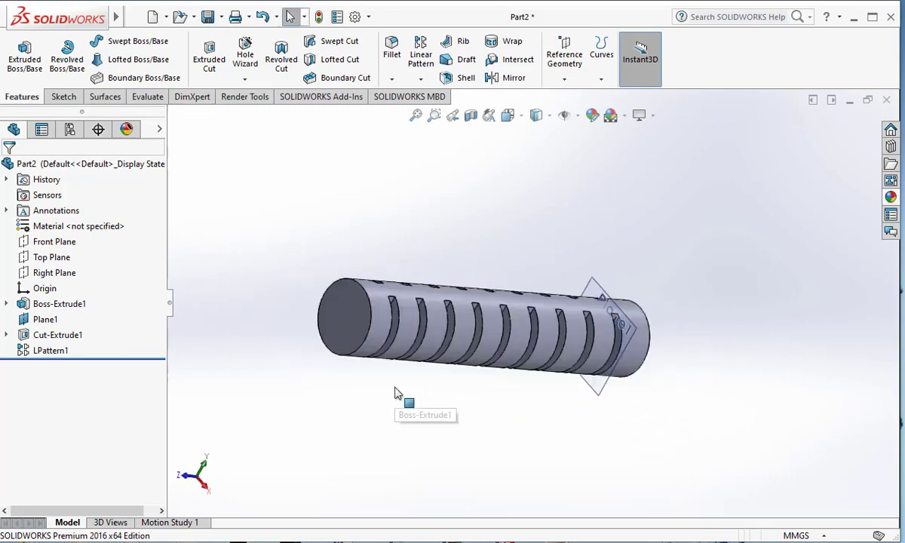
pyautogui.scroll(-4, 396, 302)
pyautogui.click(409, 313)
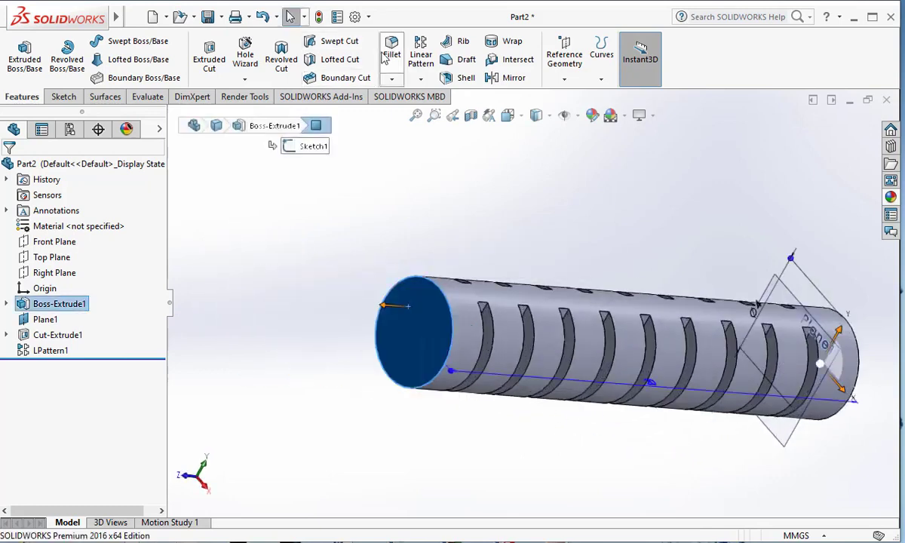
pyautogui.click(63, 97)
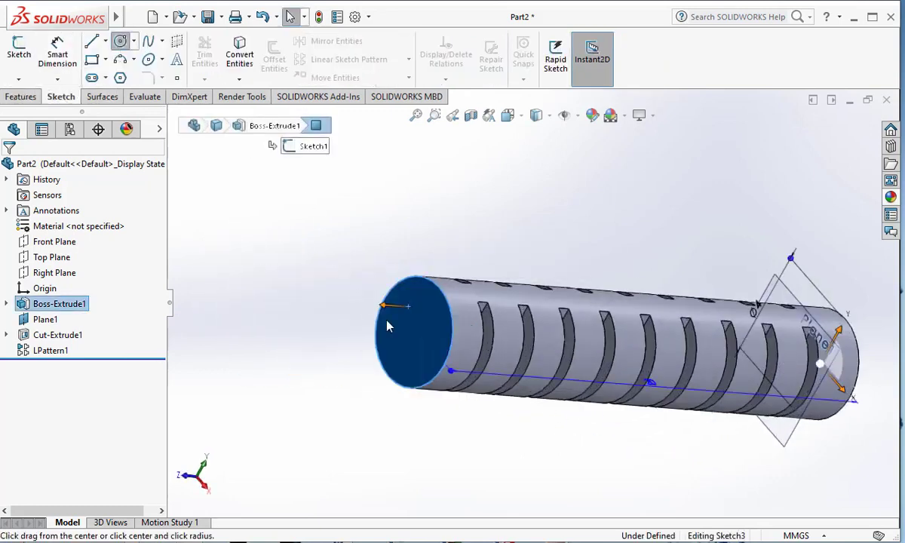
pyautogui.click(414, 333)
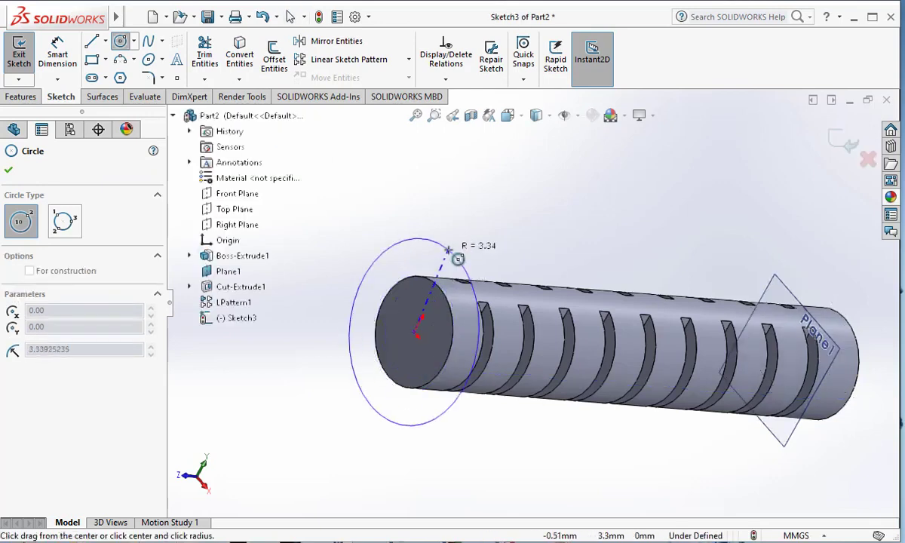
pyautogui.click(415, 239)
# Step: Set the diameter of the circle on the cylinder's end face to 4.7 mm
pyautogui.click(73, 65)
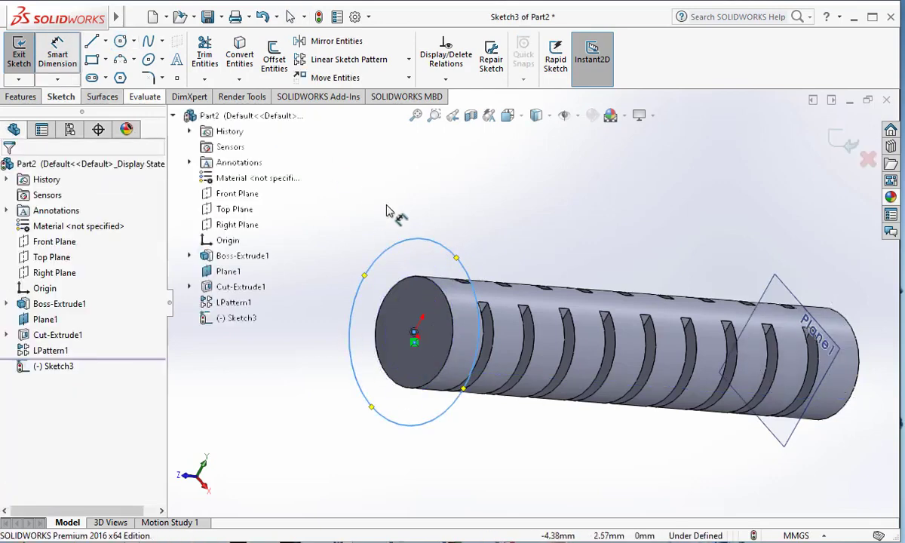
pyautogui.click(408, 241)
pyautogui.click(353, 243)
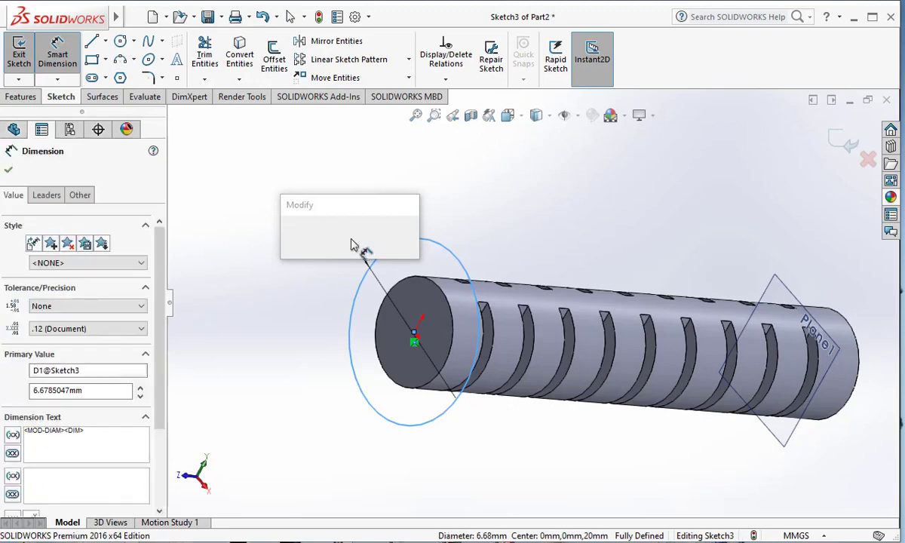
pyautogui.write('4.2')
pyautogui.press('BackSpace')
pyautogui.press('BackSpace')
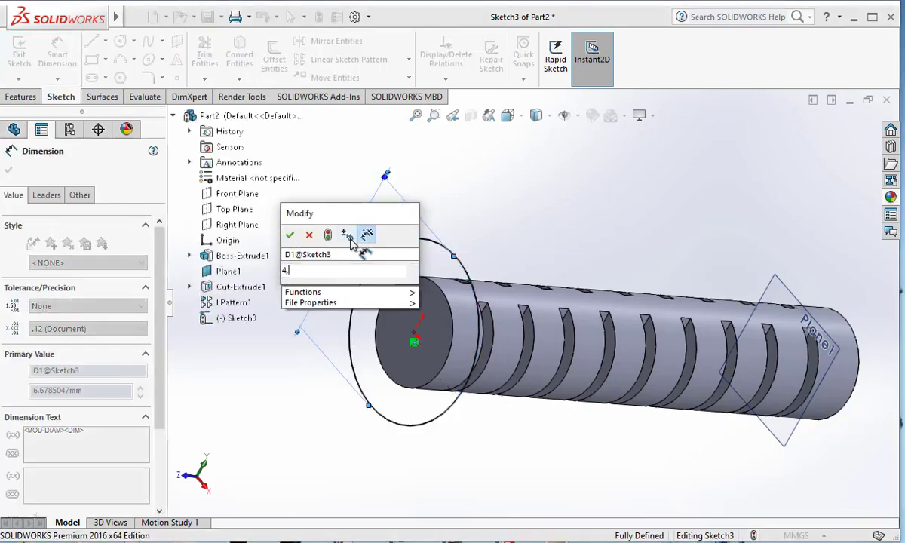
pyautogui.write('.')
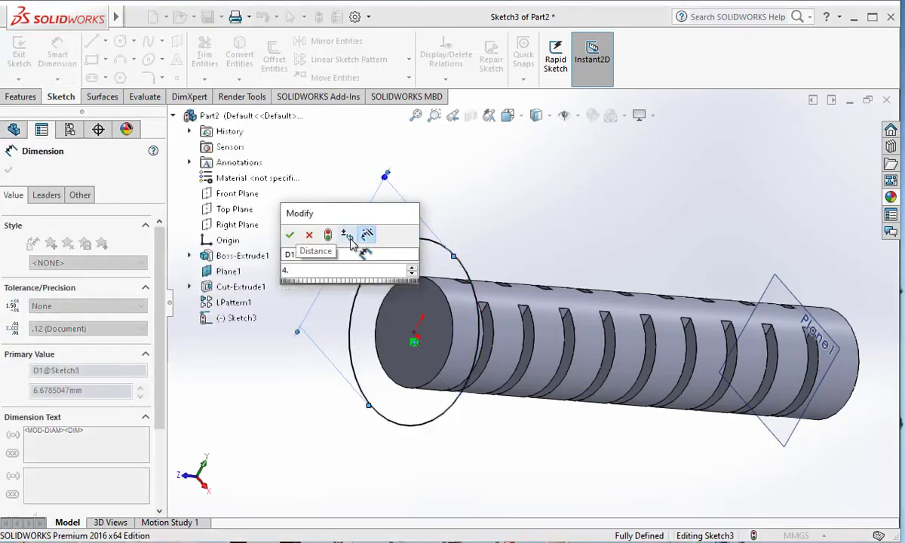
pyautogui.write('7')
pyautogui.click(289, 236)
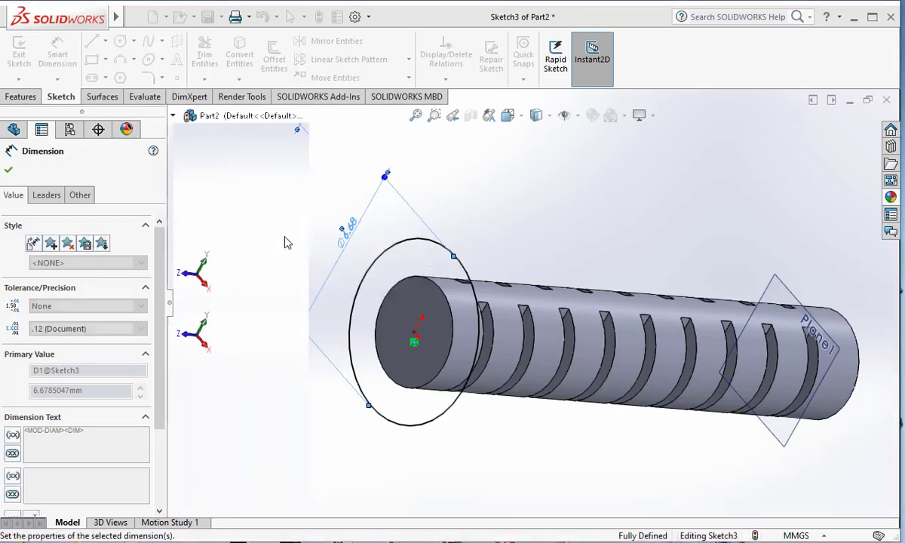
# Step: Extrude the circle outward from the cylinder's end to a blind depth of 0.5 mm, merging it with the body
pyautogui.scroll(-2, 414, 290)
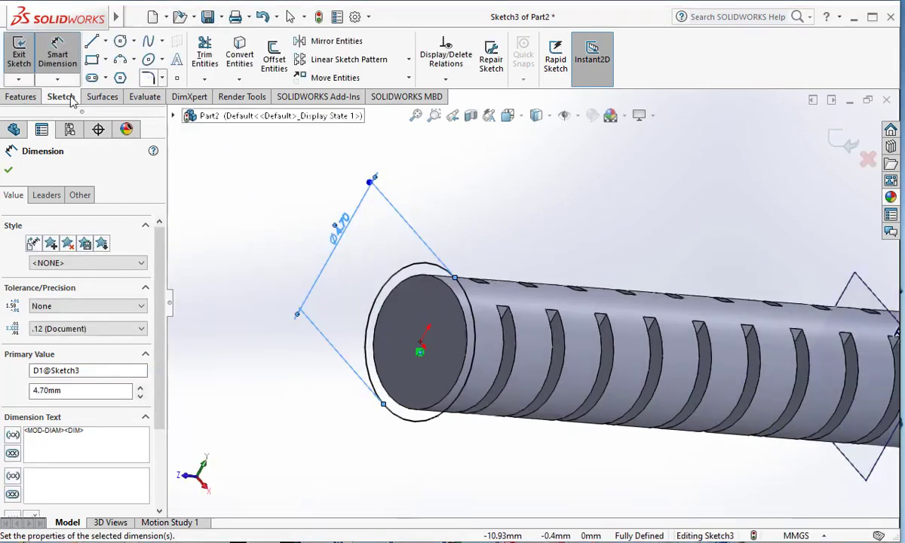
pyautogui.click(23, 97)
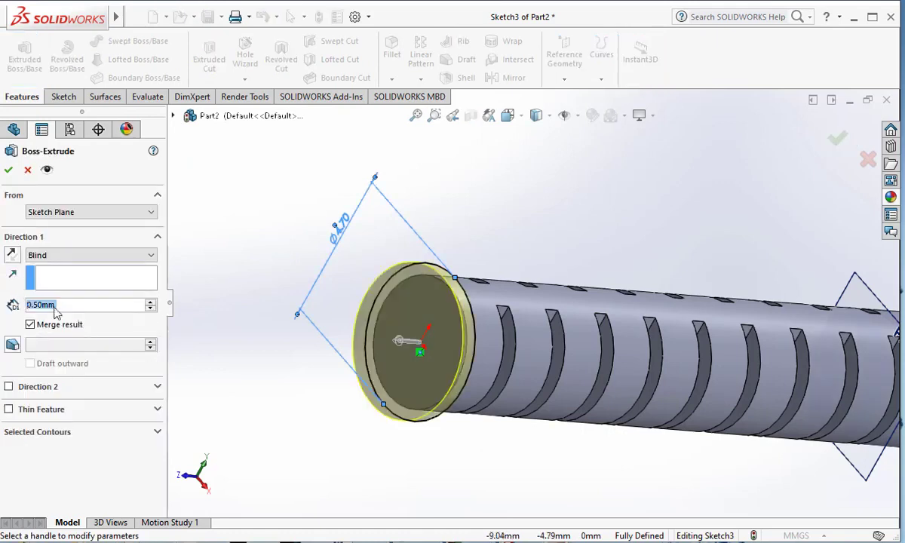
pyautogui.click(7, 169)
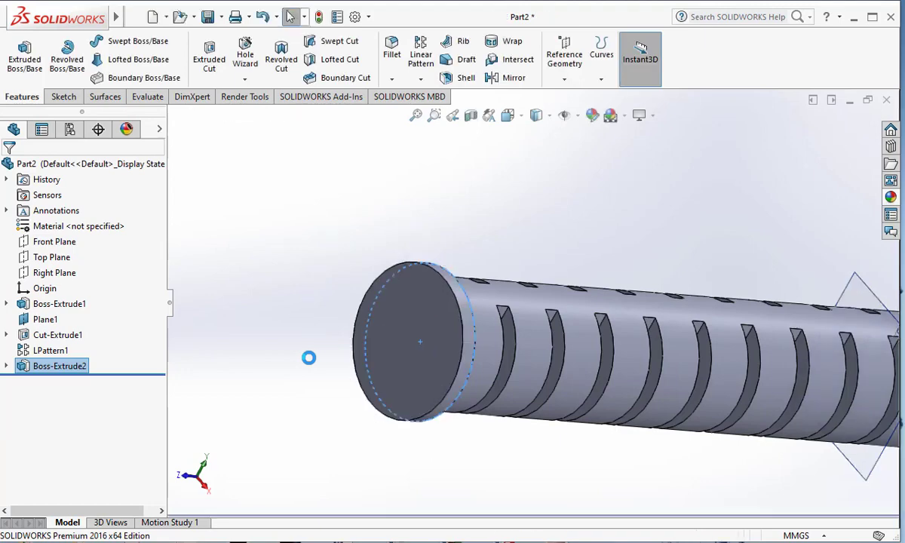
# Step: Sketch a six-sided polygon centered on the collar's end face, with an inscribed circle about 4.96 mm in diameter
pyautogui.click(413, 298)
pyautogui.click(469, 255)
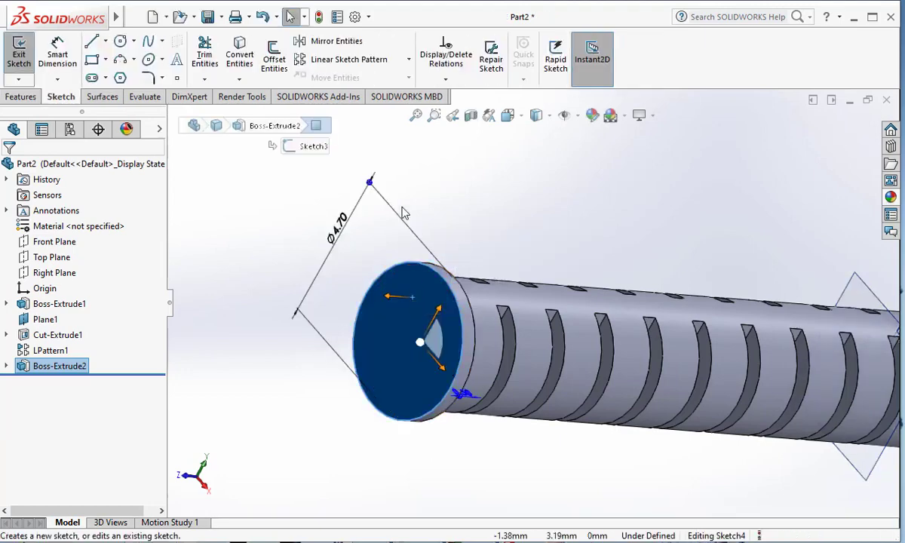
pyautogui.click(121, 78)
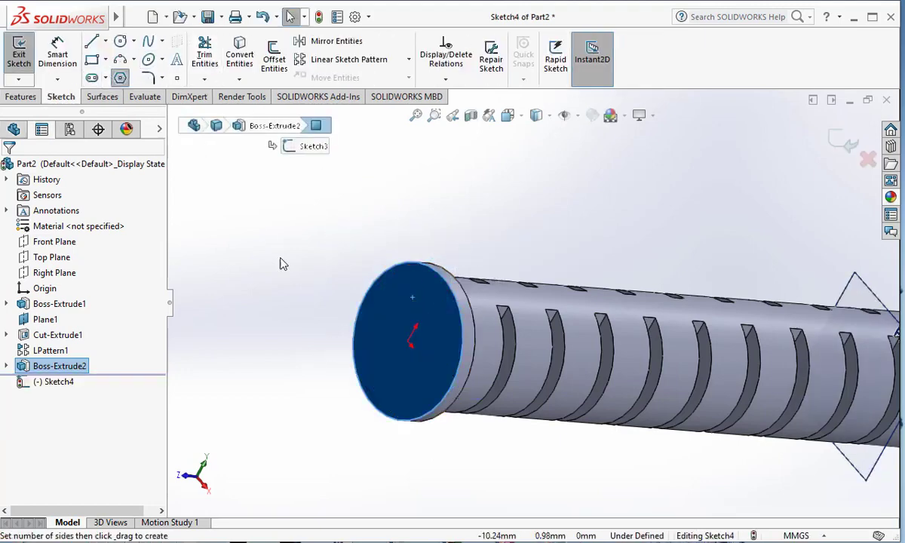
pyautogui.click(408, 341)
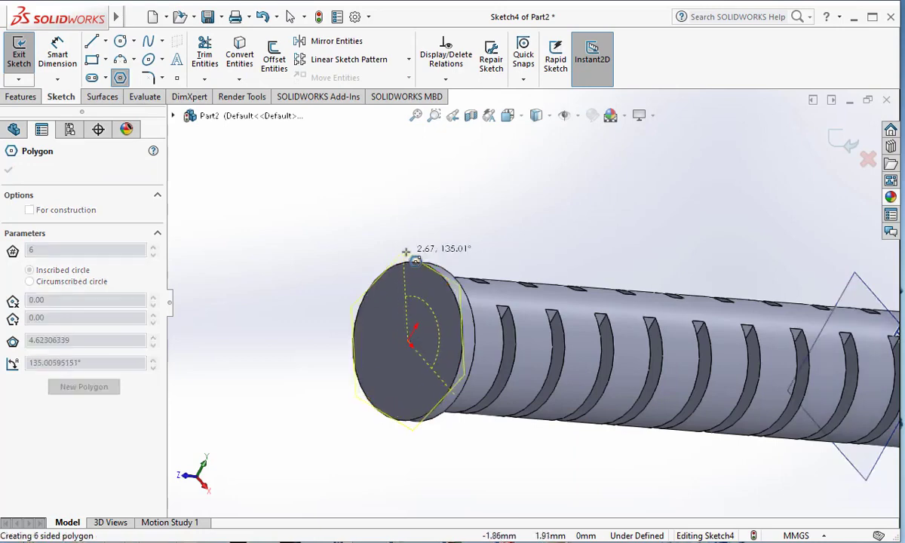
pyautogui.scroll(-2, 422, 248)
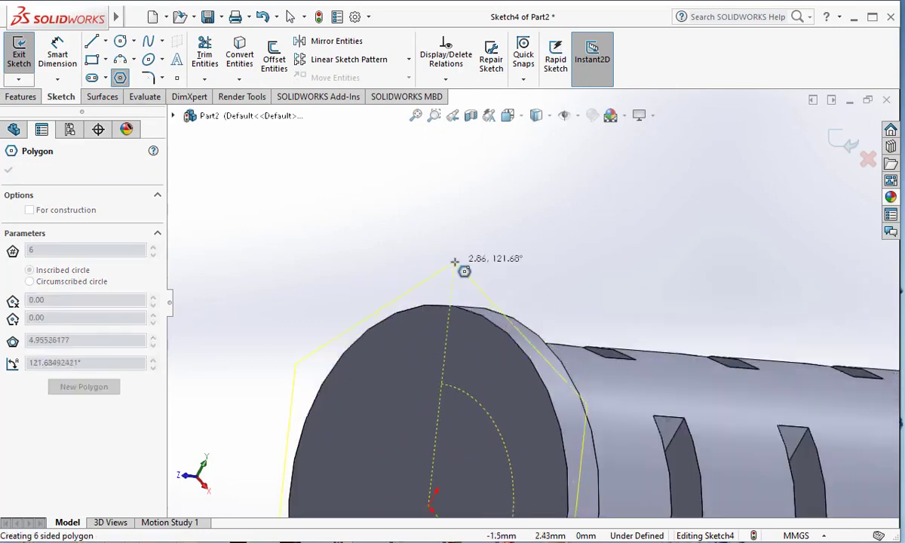
pyautogui.click(455, 262)
# Step: Dimension the hexagon's inscribed construction circle to a diameter of 5 mm
pyautogui.click(65, 63)
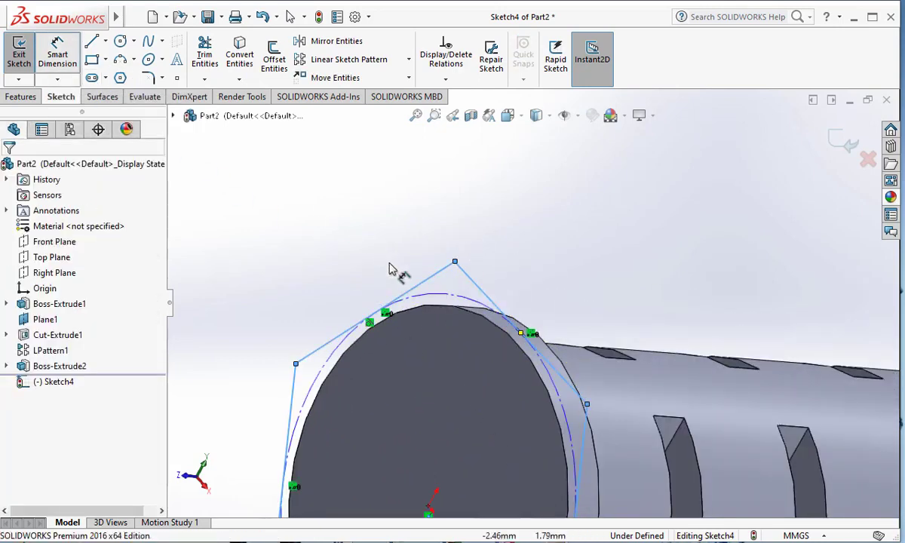
pyautogui.click(419, 296)
pyautogui.click(364, 274)
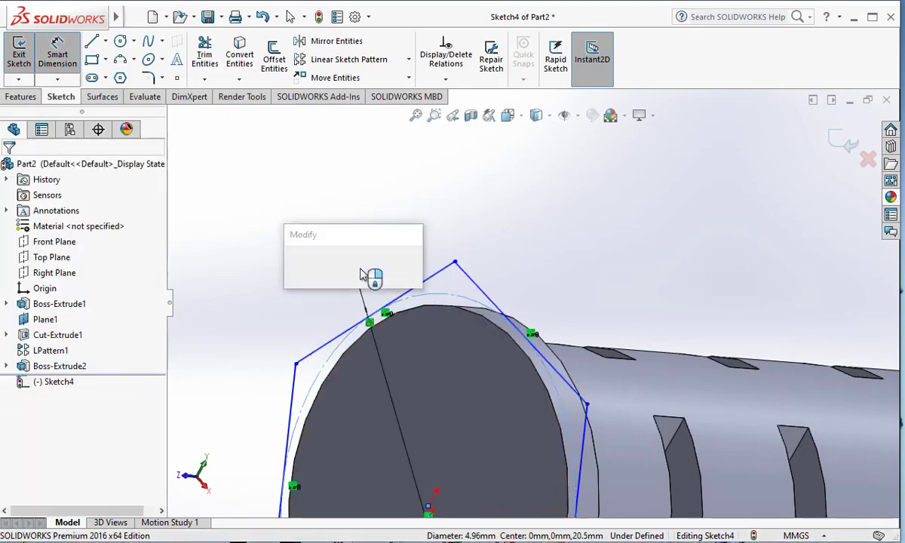
pyautogui.write('5')
pyautogui.press('Return')
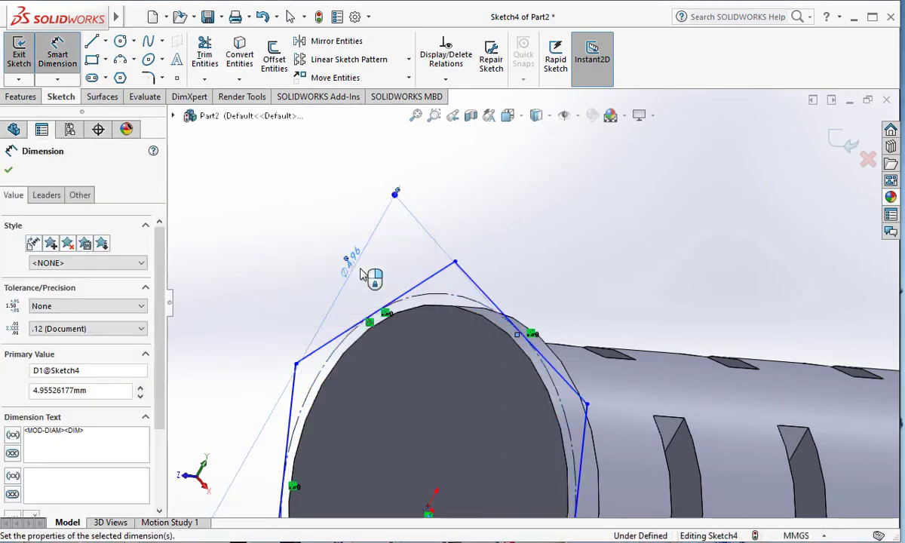
# Step: Extrude the hexagon outward from the collar to a blind depth of 20 mm, merging it with the body
pyautogui.scroll(5, 363, 287)
pyautogui.click(5, 98)
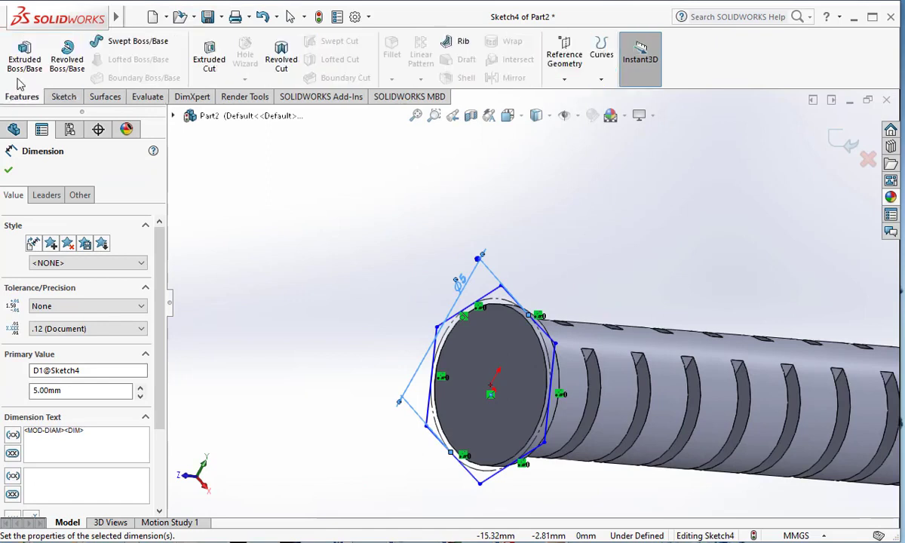
pyautogui.click(35, 64)
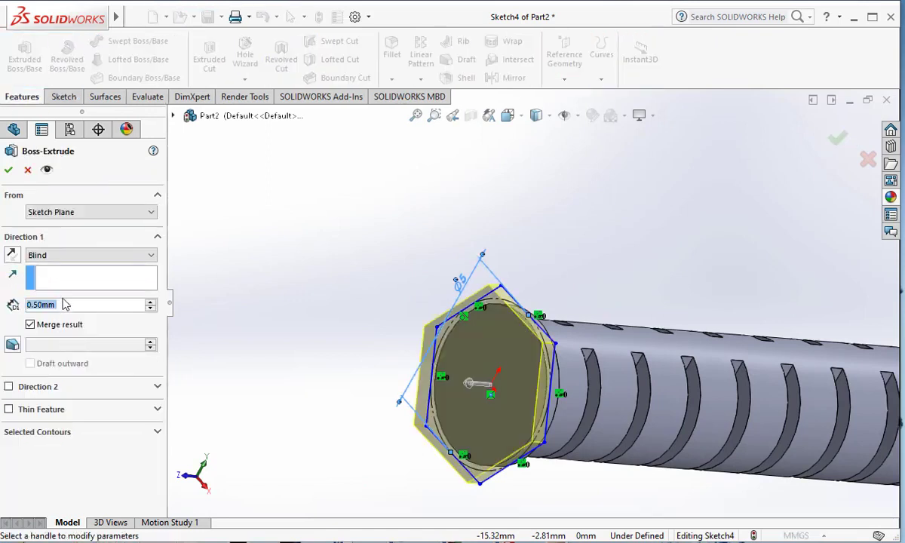
pyautogui.write('20')
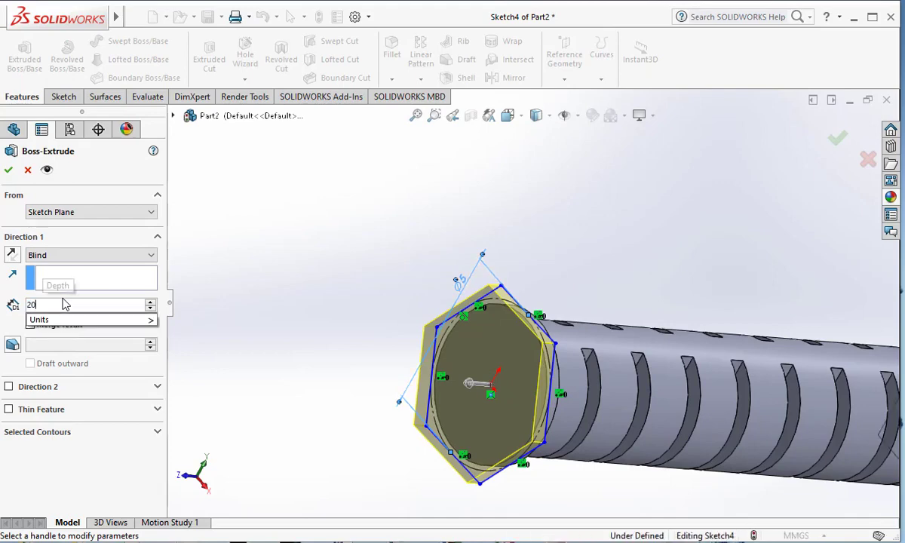
pyautogui.press('Return')
pyautogui.click(9, 170)
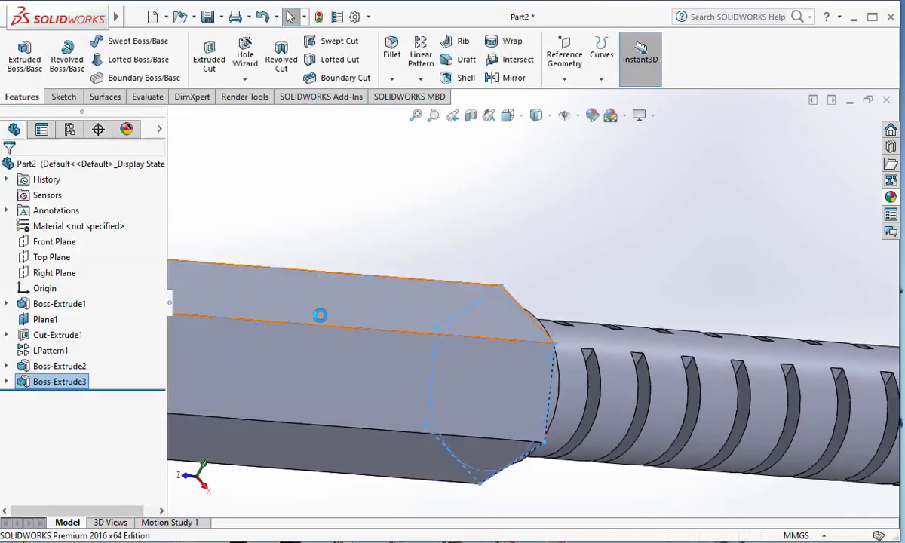
# Step: Examine the extruded hexagonal body and its free end from an angled view
pyautogui.scroll(5, 320, 315)
pyautogui.moveTo(348, 334); pyautogui.dragTo(353, 294, button='middle')
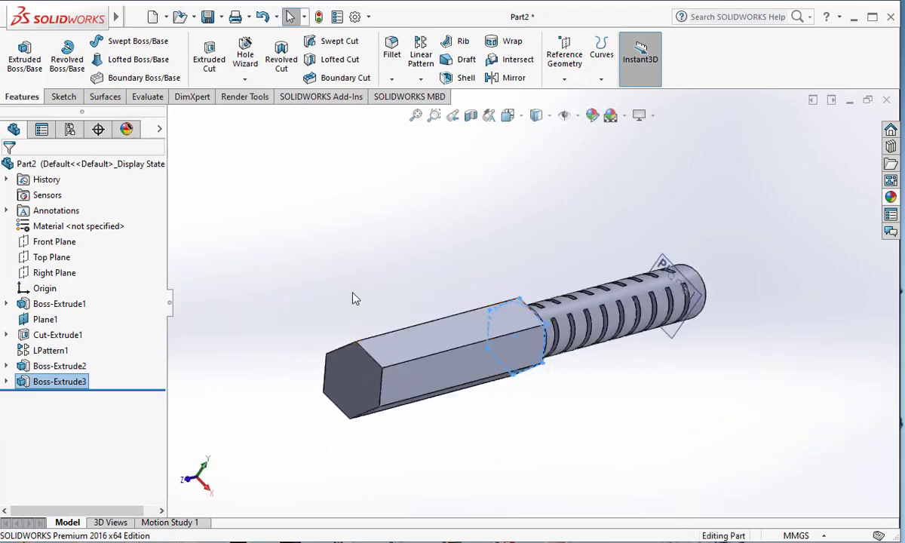
pyautogui.click(354, 294)
pyautogui.scroll(-2, 389, 360)
pyautogui.scroll(-1, 389, 361)
pyautogui.scroll(1, 479, 355)
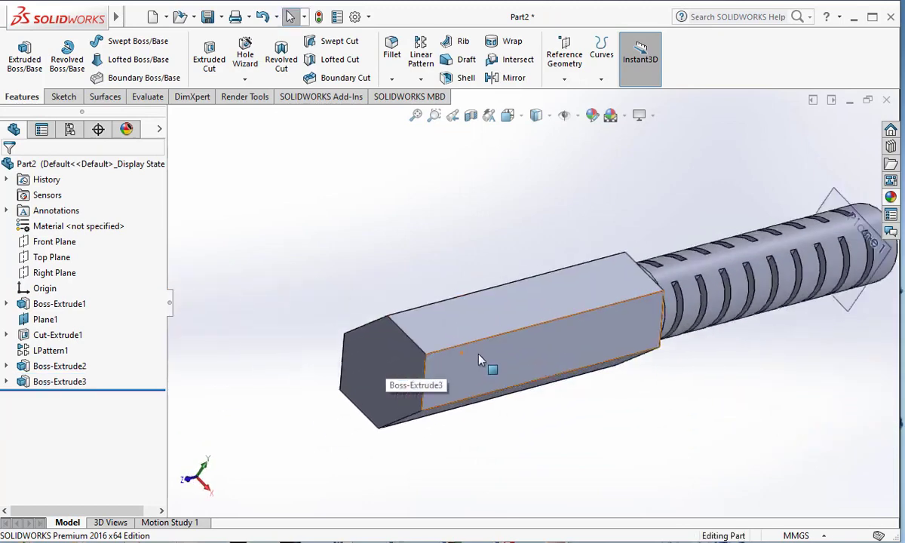
pyautogui.scroll(1, 479, 355)
# Step: Create a reference plane offset 2 mm from the hexagonal body's collar-side face, flipped so it lies inside the hexagonal body
pyautogui.moveTo(479, 355); pyautogui.dragTo(373, 400, button='middle')
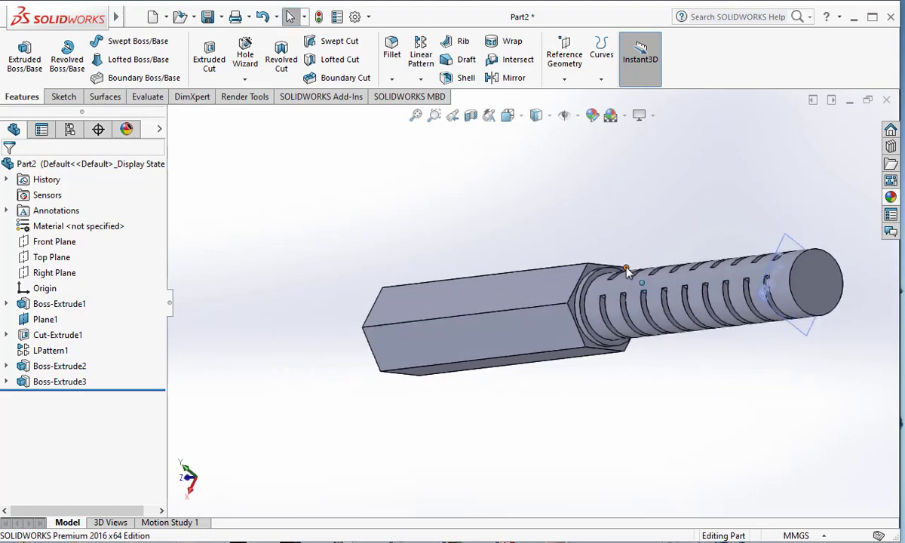
pyautogui.scroll(-4, 593, 280)
pyautogui.click(588, 294)
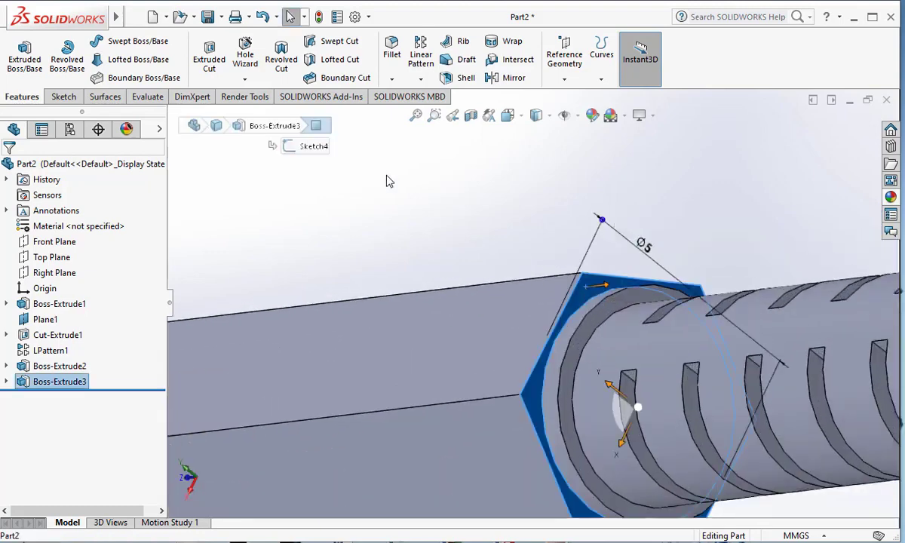
pyautogui.click(419, 80)
pyautogui.click(420, 81)
pyautogui.click(419, 81)
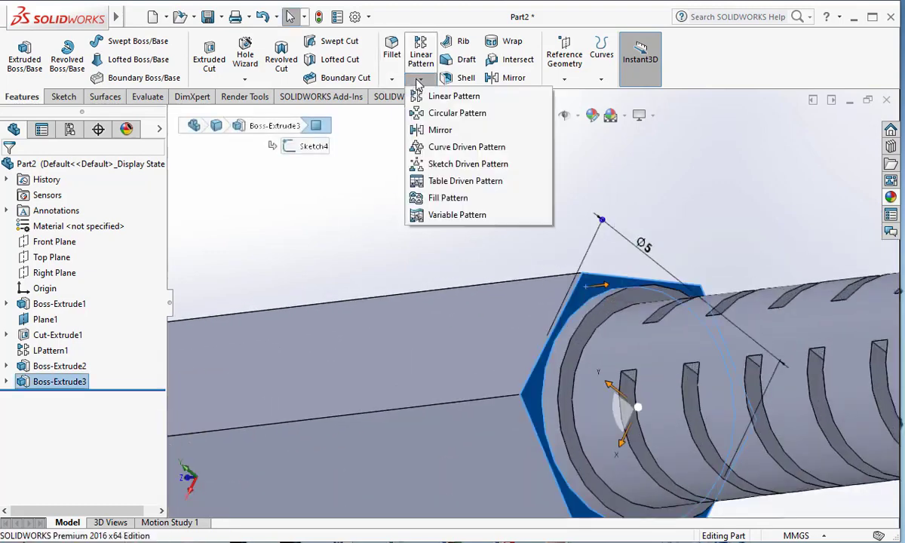
pyautogui.click(419, 80)
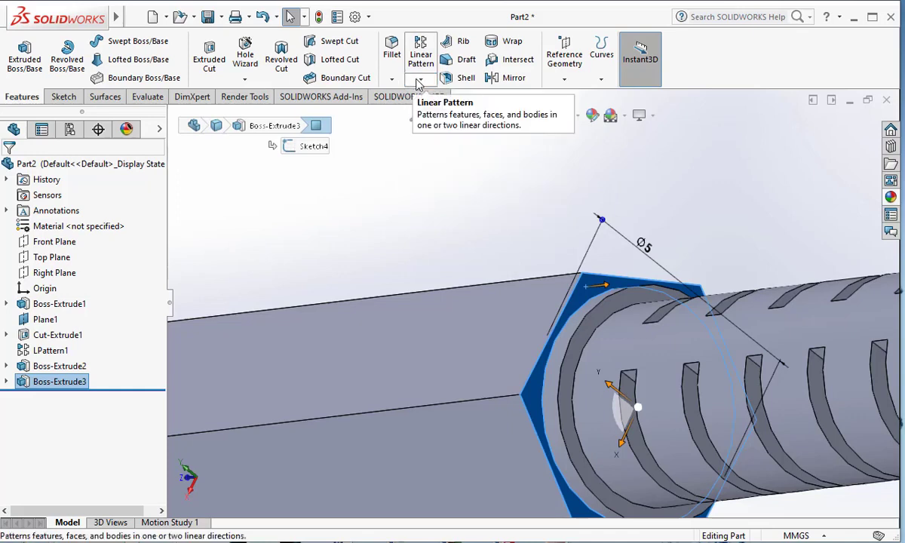
pyautogui.click(562, 80)
pyautogui.click(556, 95)
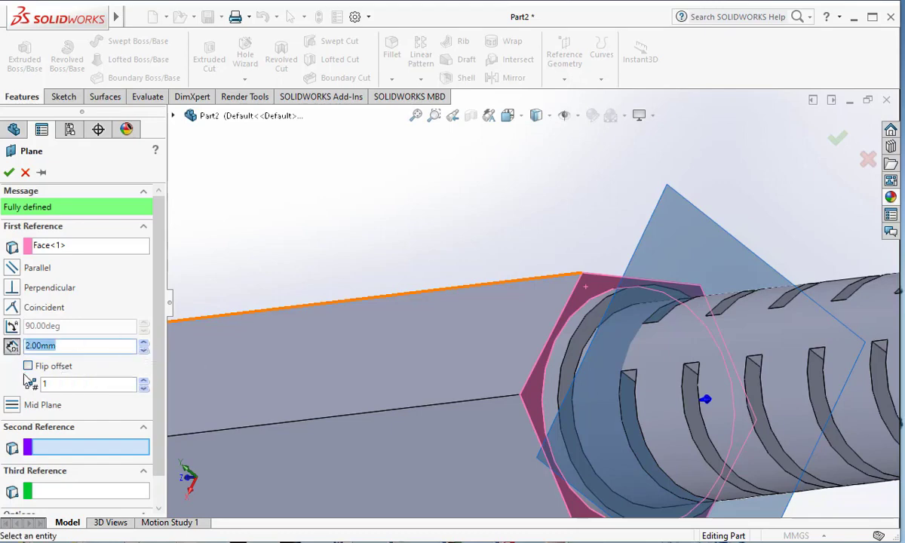
pyautogui.click(28, 366)
pyautogui.click(9, 173)
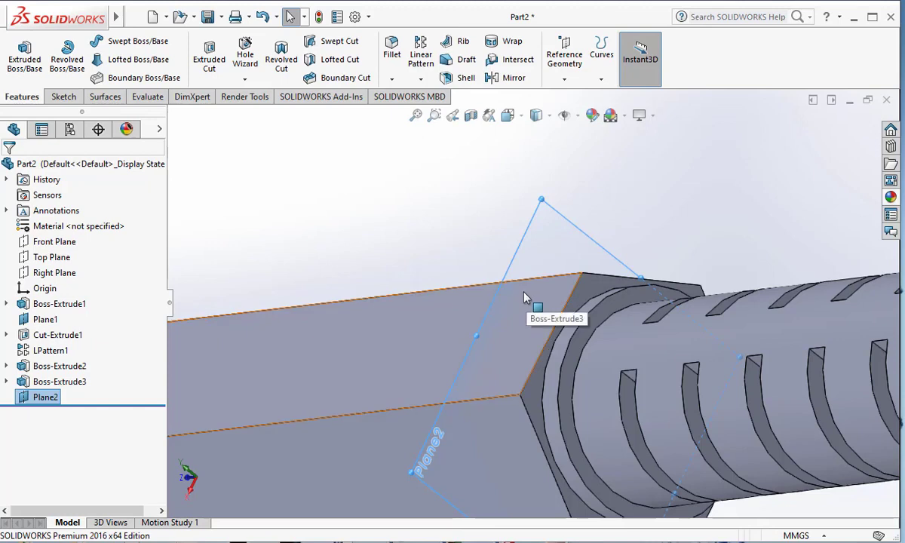
# Step: Start a sketch on Plane2 and convert the outer hexagon edges of the collar-side face into it
pyautogui.rightClick(528, 269)
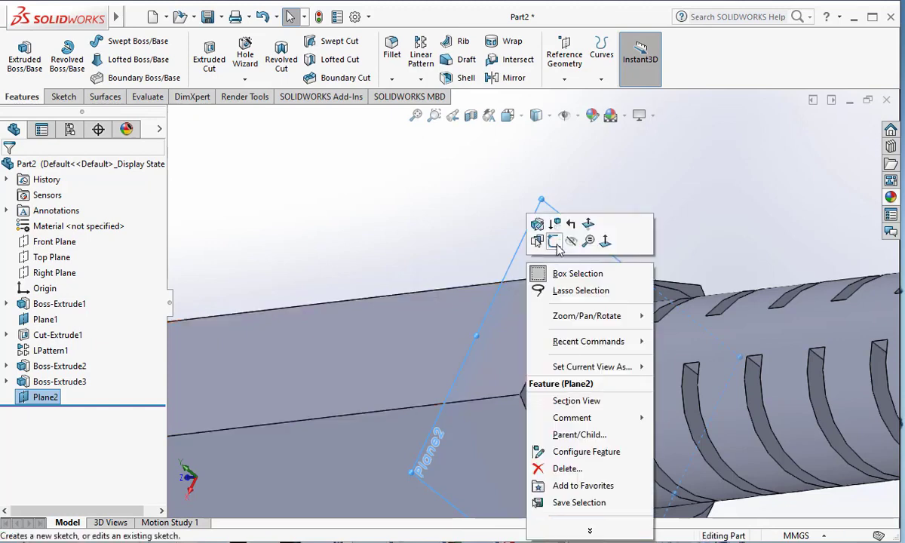
pyautogui.click(531, 224)
pyautogui.click(583, 293)
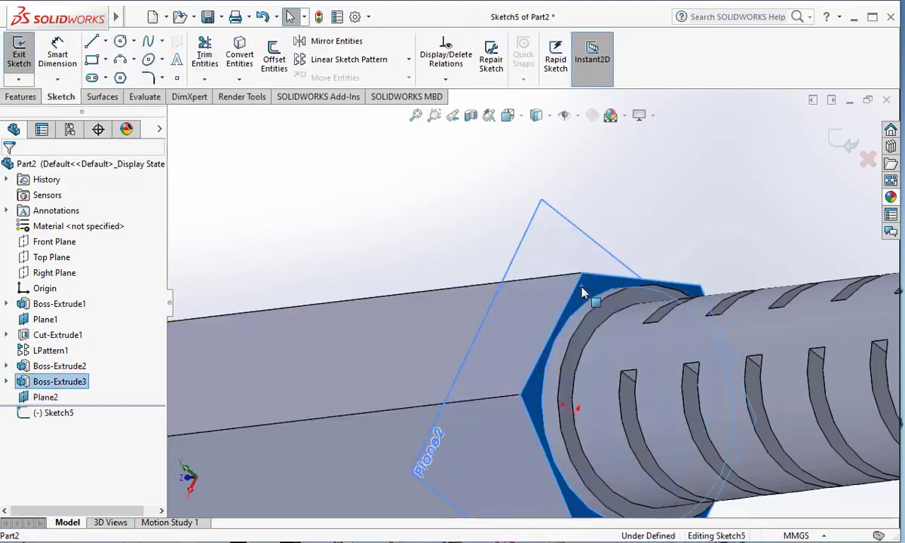
pyautogui.click(239, 57)
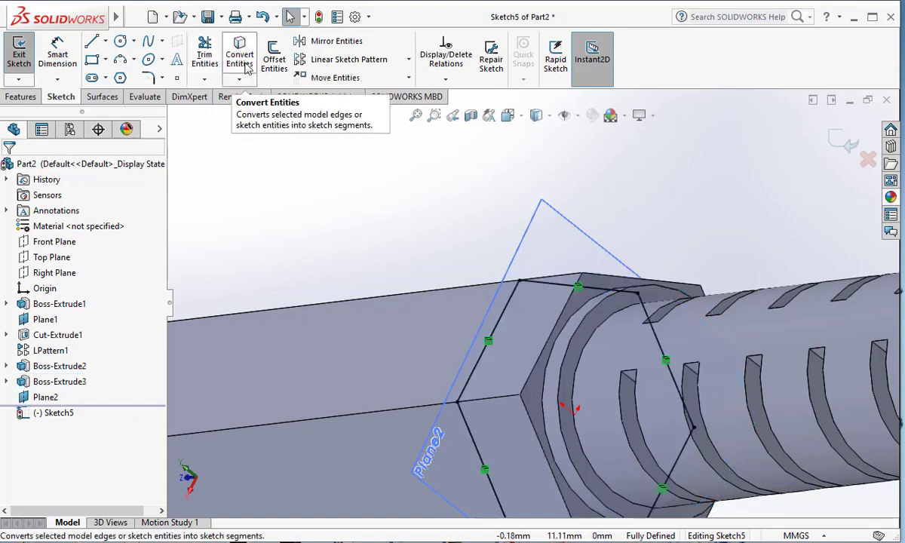
# Step: View Plane2 face-on and sketch a smaller hexagon centered on the origin, with its corners on the 4 mm cylinder's edge and an inscribed circle about 3.46 mm in diameter
pyautogui.scroll(3, 484, 307)
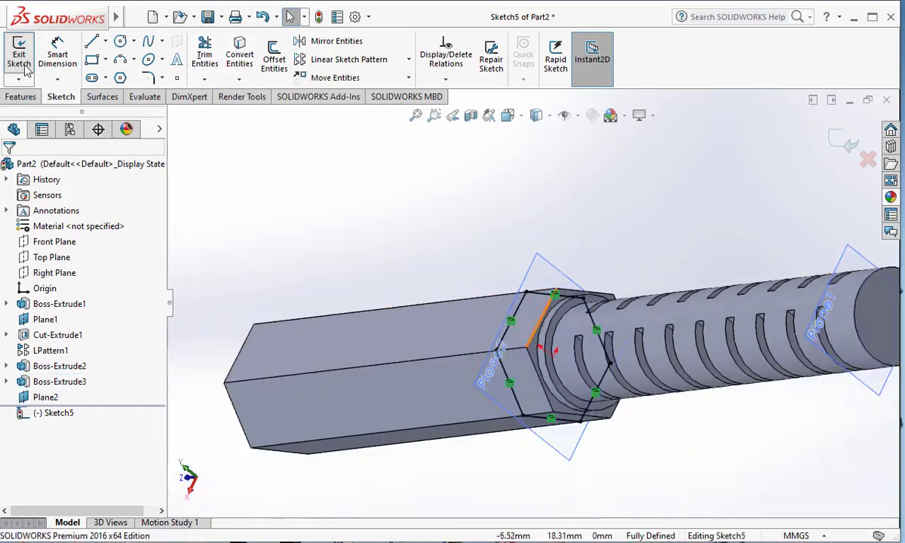
pyautogui.rightClick(48, 397)
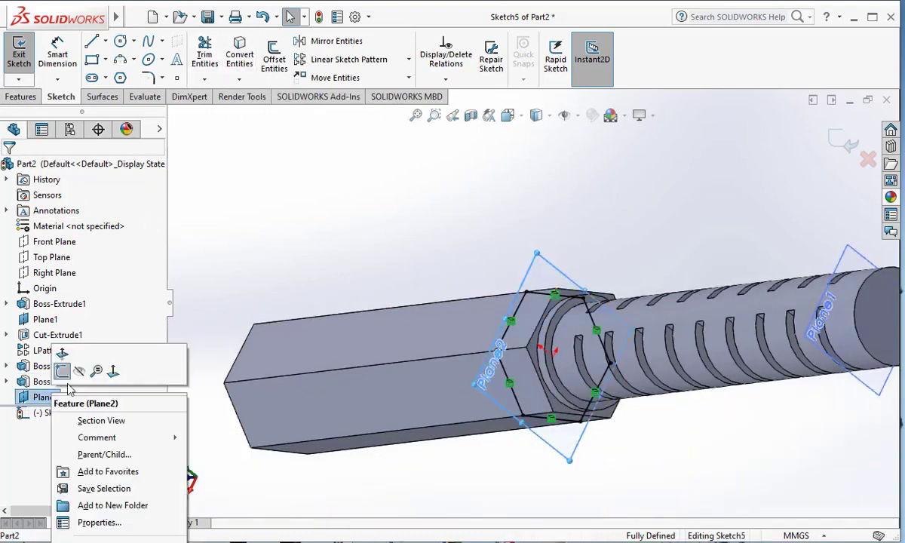
pyautogui.click(113, 372)
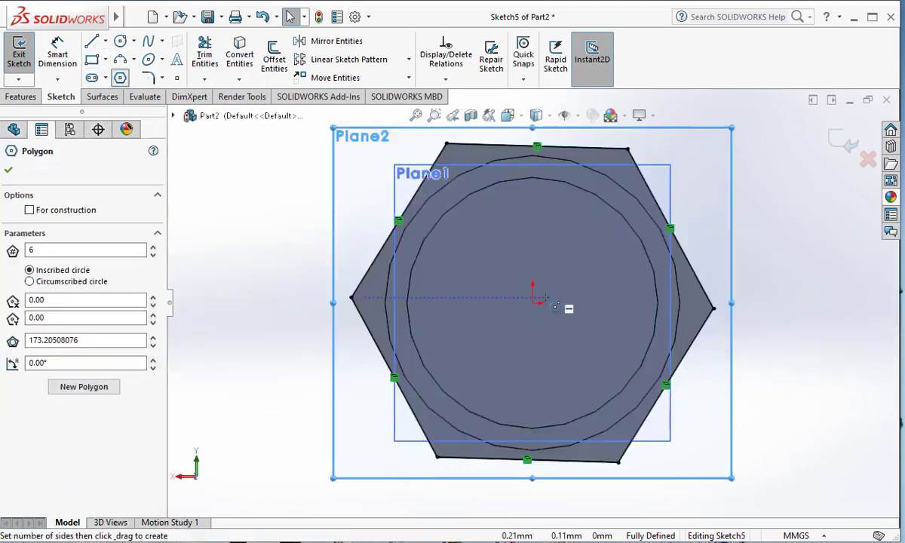
pyautogui.moveTo(533, 303)
pyautogui.mouseDown()
pyautogui.moveTo(584, 257)
pyautogui.moveTo(610, 207)
pyautogui.mouseUp()
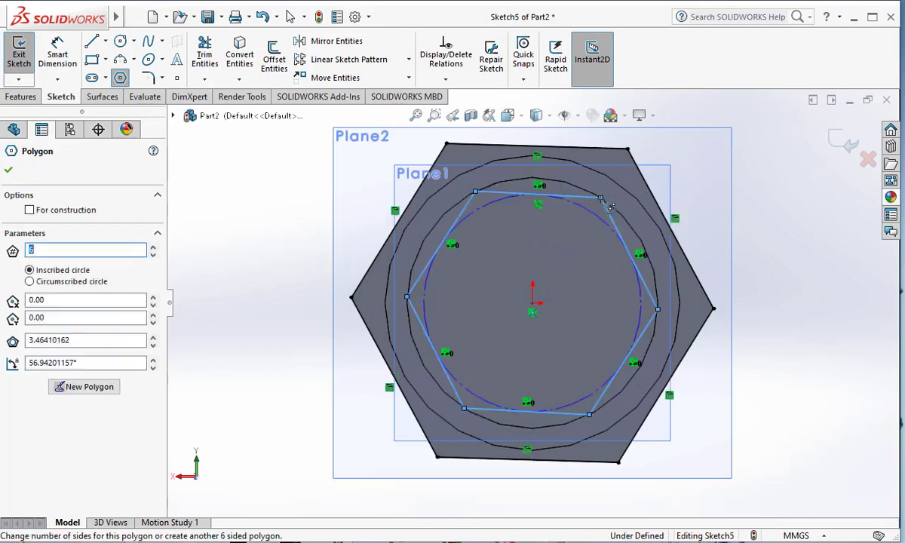
pyautogui.click(9, 171)
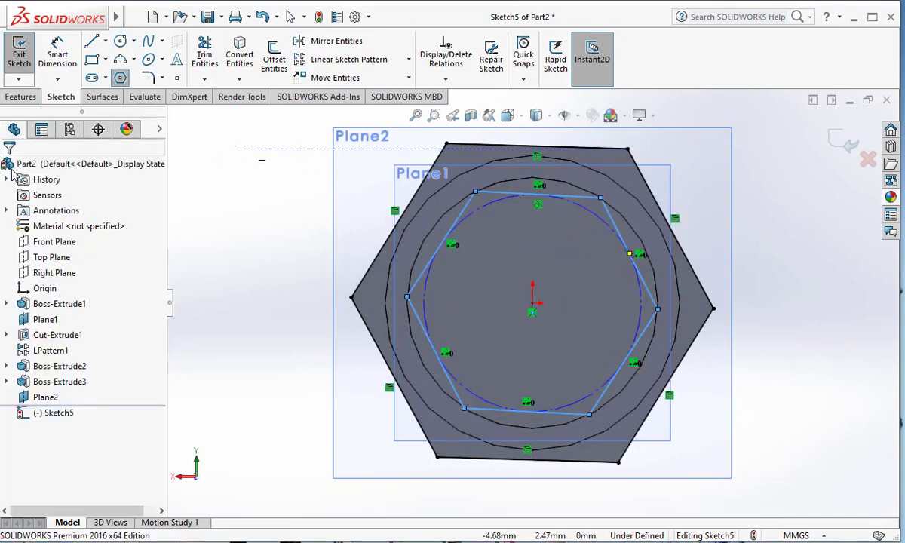
# Step: Cut-extrude the area between the outer and inner hexagons of the Plane2 sketch to a blind depth of 0.5 mm
pyautogui.moveTo(438, 353); pyautogui.dragTo(486, 357, button='middle')
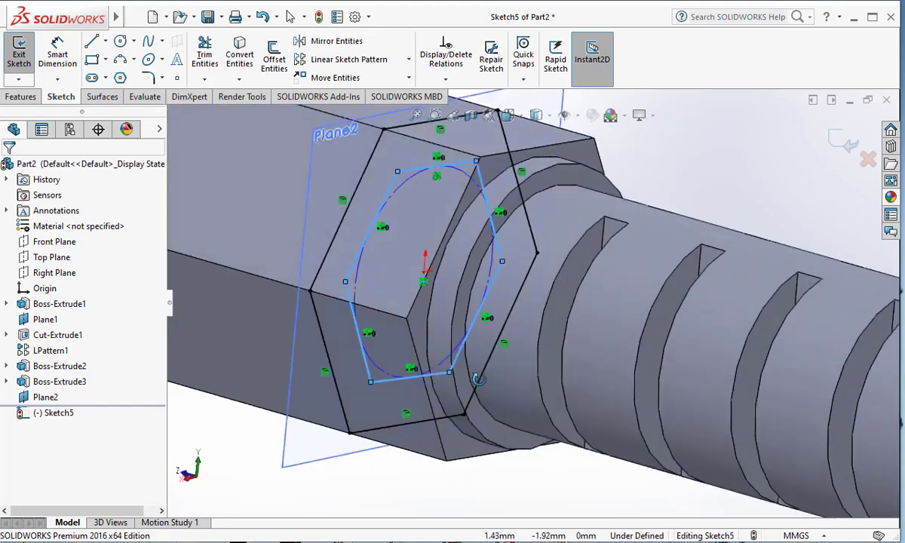
pyautogui.scroll(4, 460, 301)
pyautogui.click(364, 365)
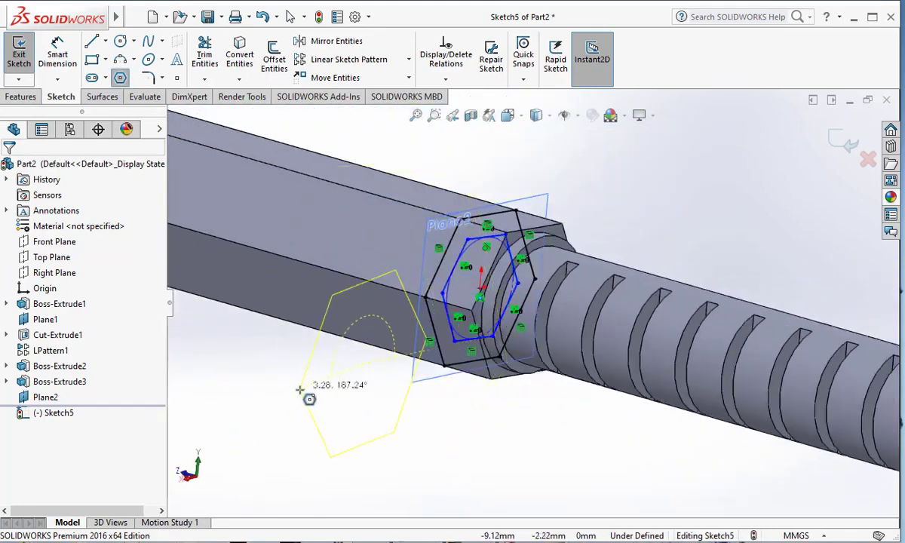
pyautogui.press('Escape')
pyautogui.scroll(-1, 457, 190)
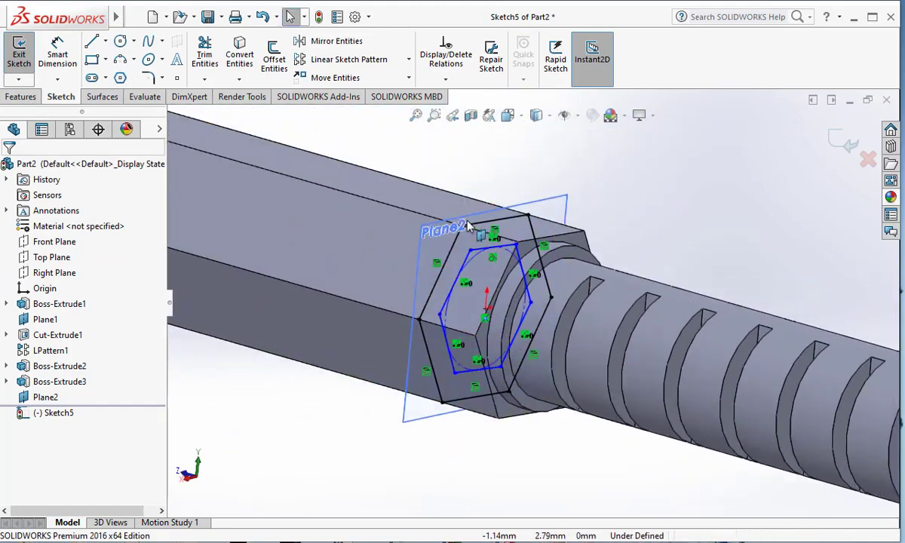
pyautogui.click(20, 100)
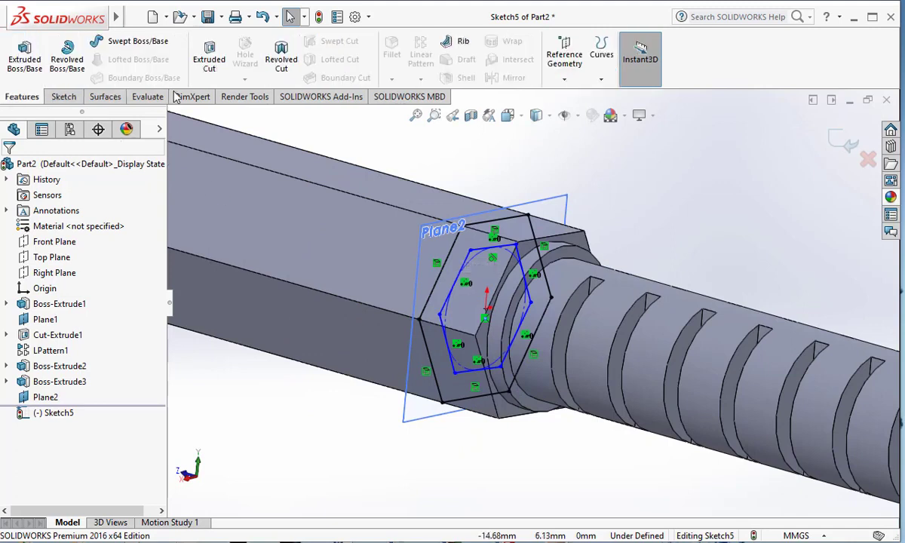
pyautogui.click(209, 59)
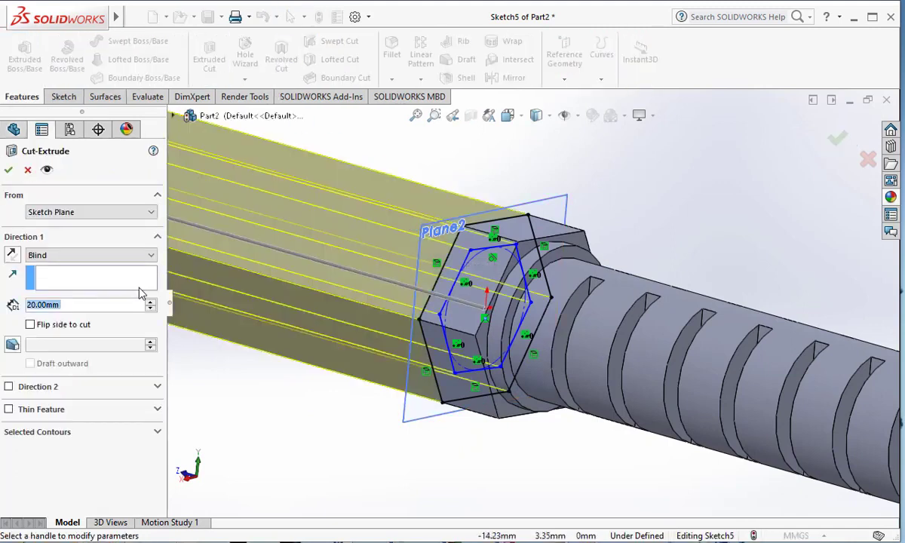
pyautogui.write('0,')
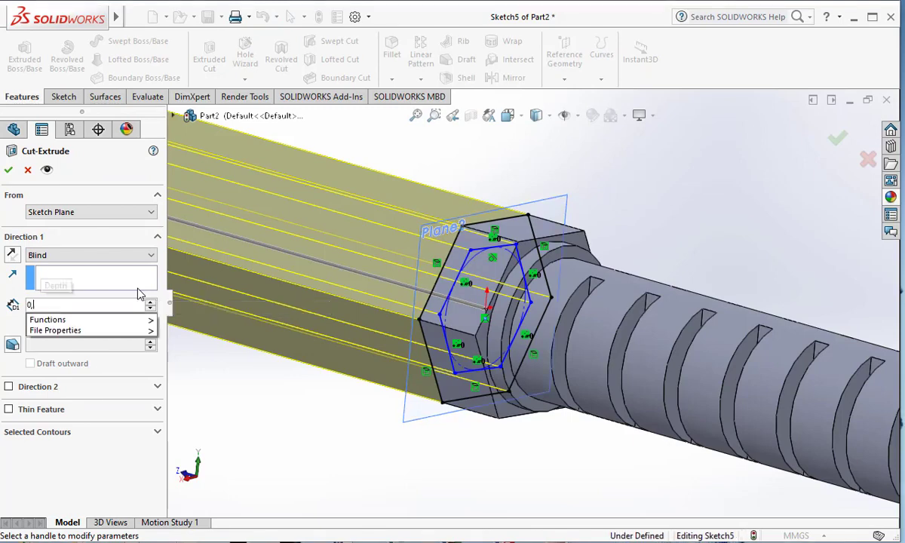
pyautogui.write('.5')
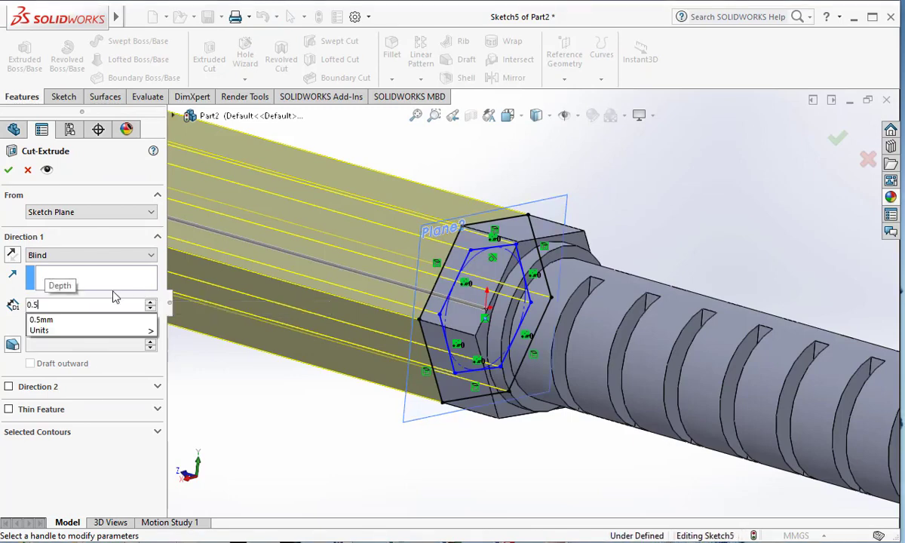
pyautogui.press('Return')
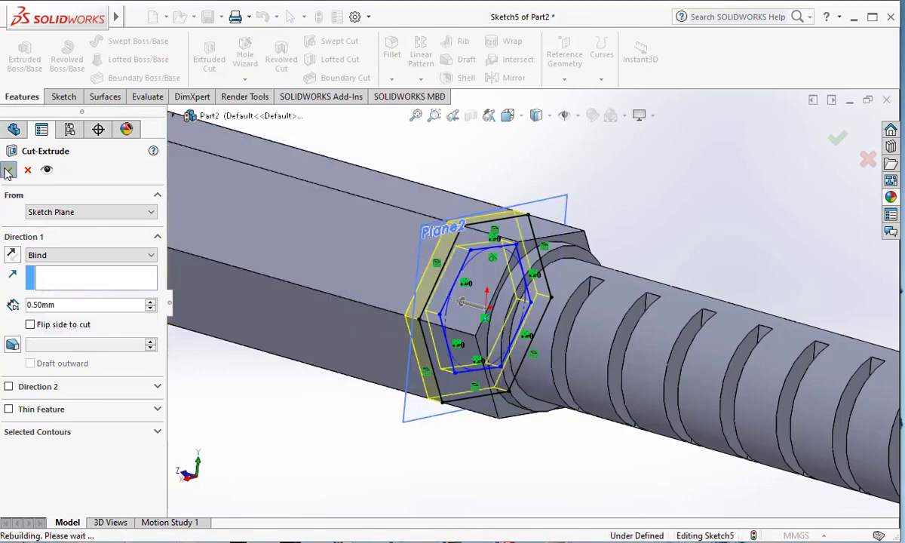
pyautogui.click(7, 170)
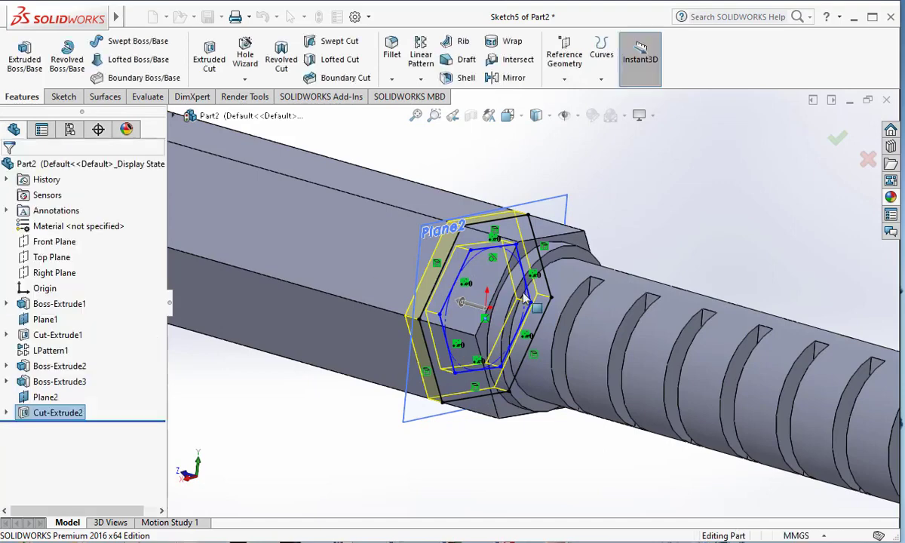
# Step: Start a sketch on the hexagonal body's free end face and draw a circle about 3.6 mm in diameter centered on the origin
pyautogui.scroll(2, 529, 306)
pyautogui.moveTo(517, 314); pyautogui.dragTo(545, 338, button='middle')
pyautogui.scroll(5, 416, 417)
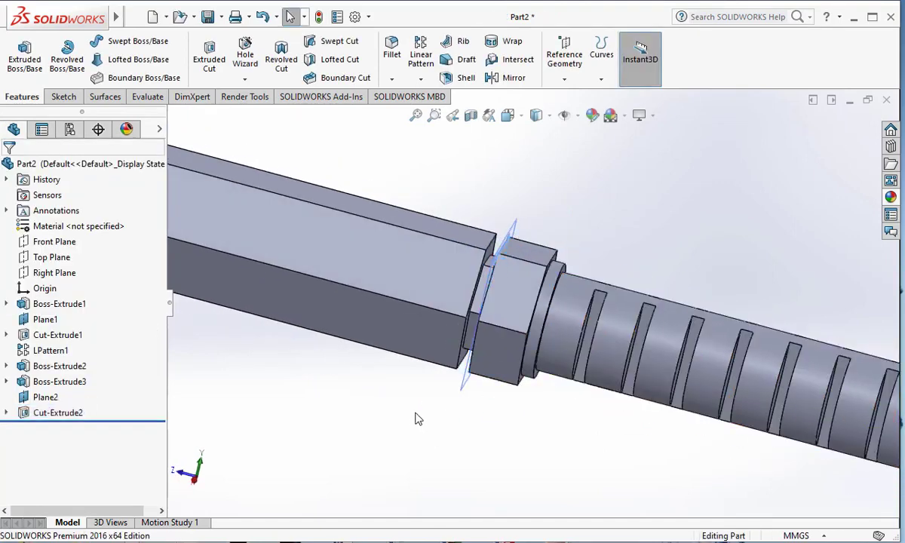
pyautogui.moveTo(398, 390); pyautogui.dragTo(454, 390, button='middle')
pyautogui.scroll(-4, 449, 360)
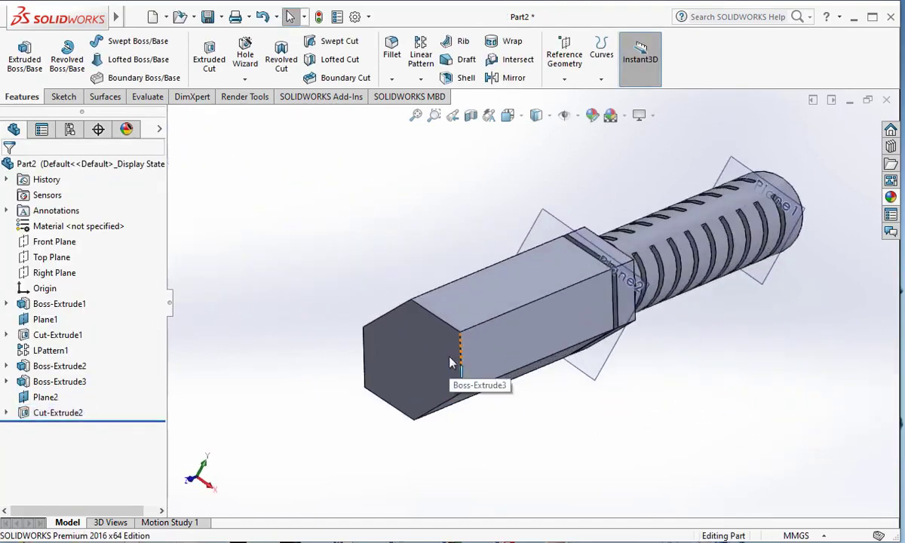
pyautogui.click(414, 329)
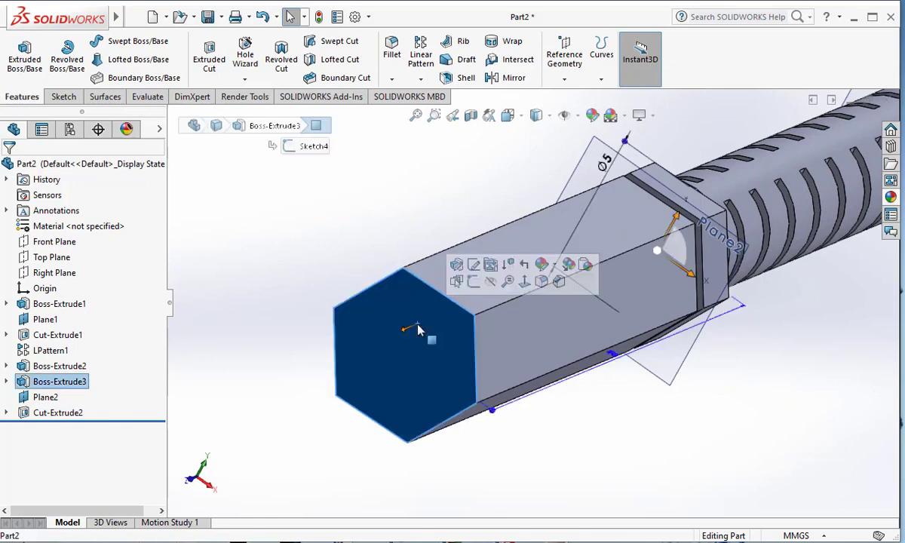
pyautogui.click(472, 280)
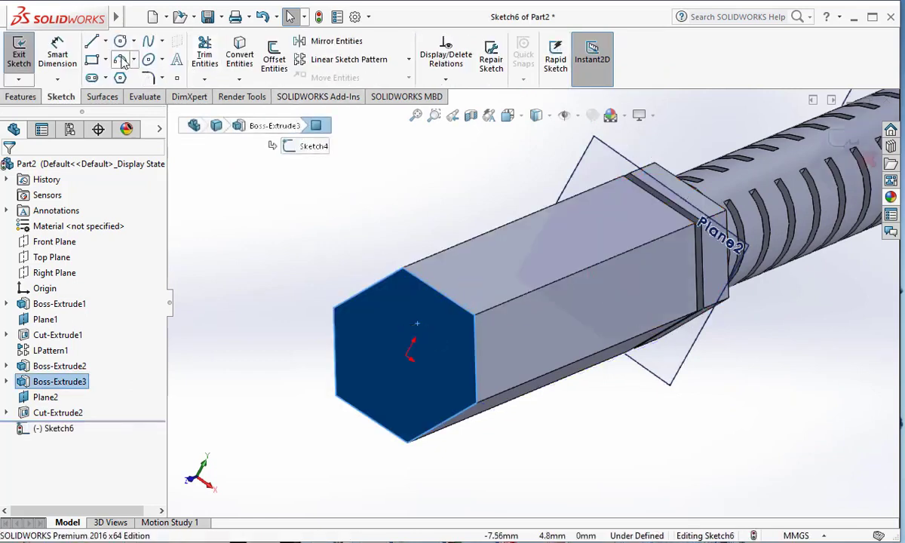
pyautogui.click(120, 40)
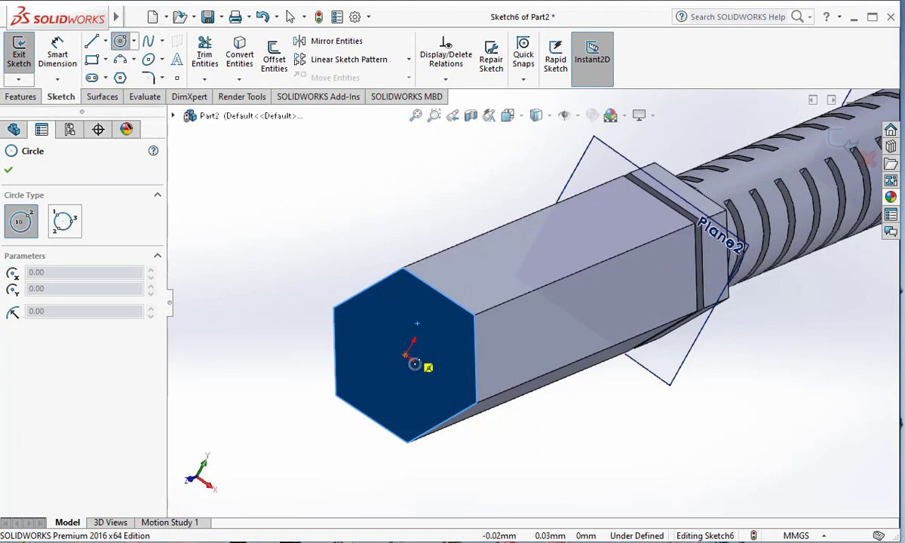
pyautogui.click(408, 356)
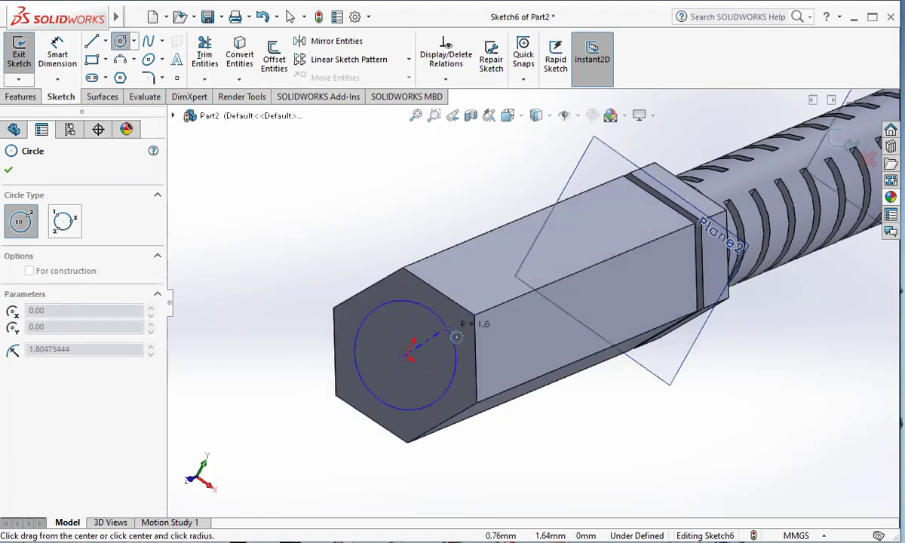
pyautogui.click(455, 335)
# Step: Dimension the circle on the hexagonal end face with a diameter of 4 mm
pyautogui.click(57, 57)
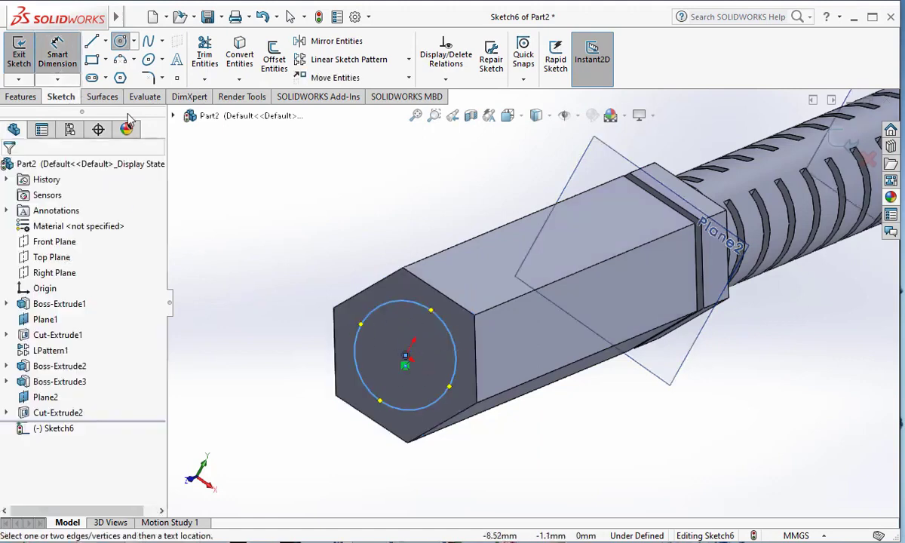
pyautogui.click(373, 308)
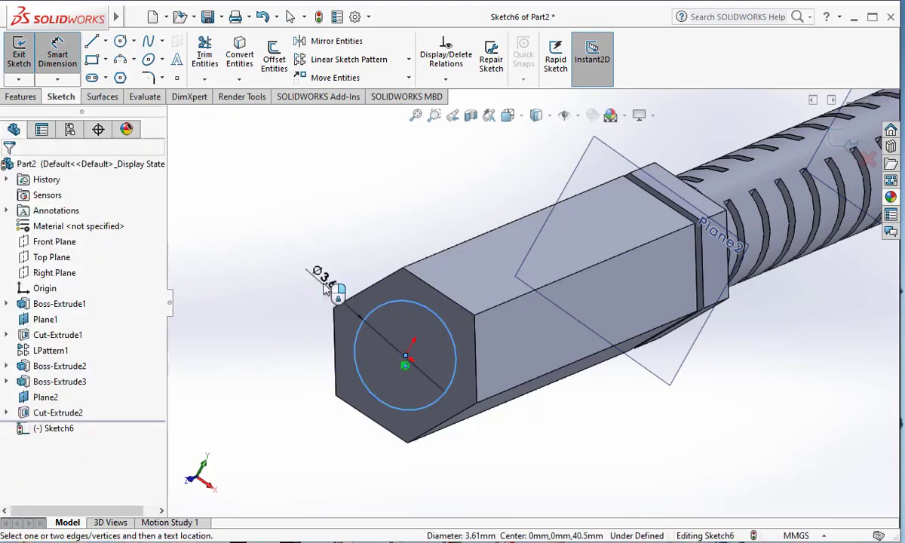
pyautogui.click(327, 289)
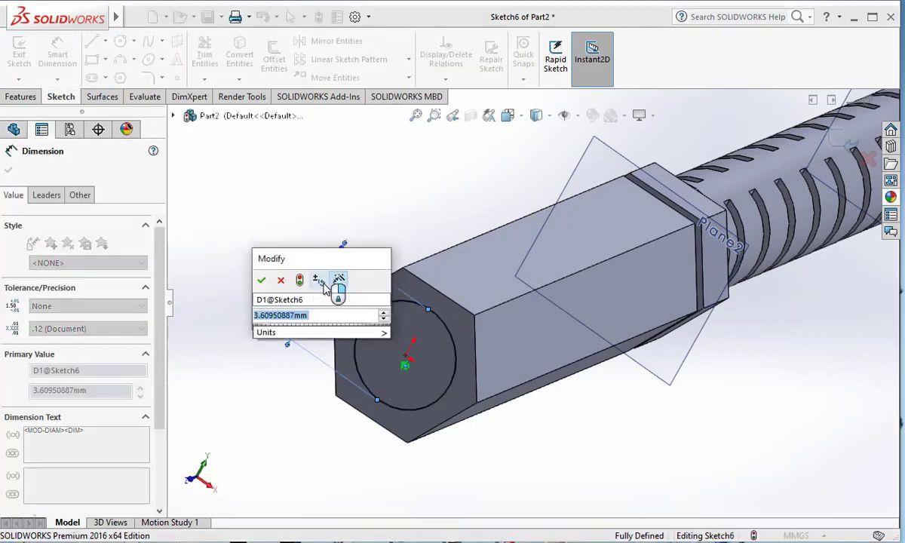
pyautogui.press('Return')
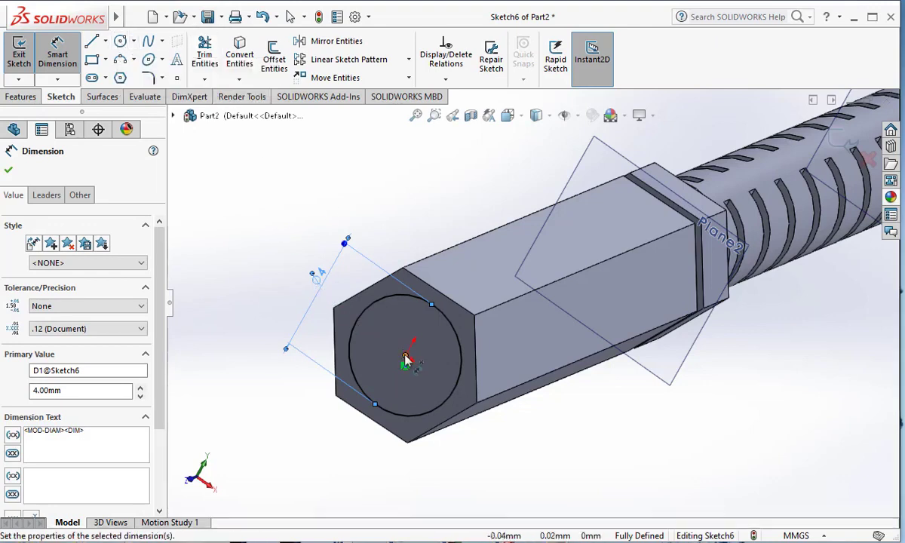
pyautogui.click(405, 359)
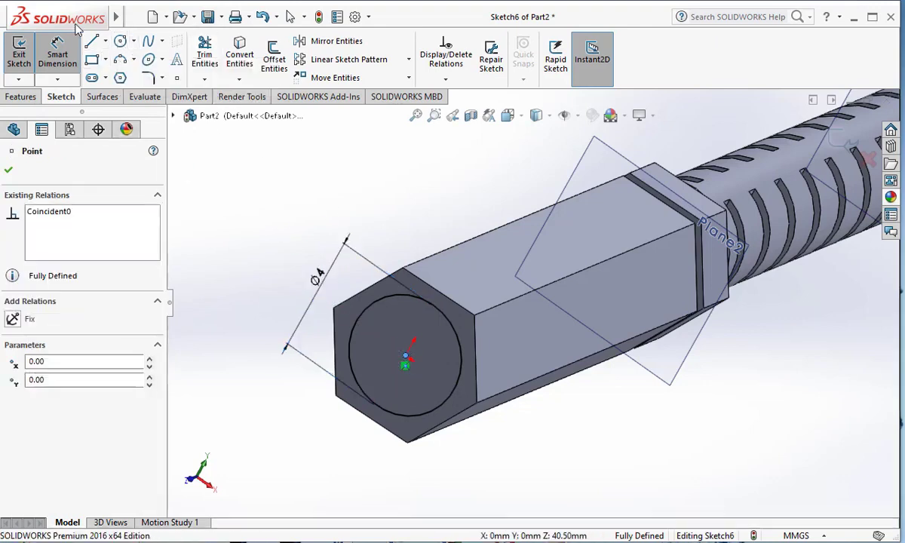
pyautogui.click(121, 40)
pyautogui.press('Escape')
# Step: Extrude the 4 mm circle outward 0.3 mm as a blind boss merged with the hexagonal body
pyautogui.scroll(-2, 392, 347)
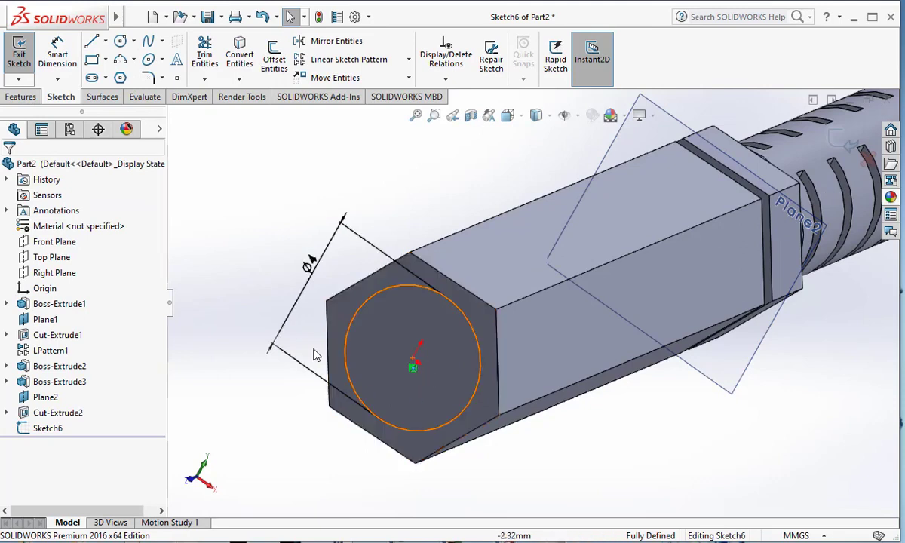
pyautogui.click(23, 95)
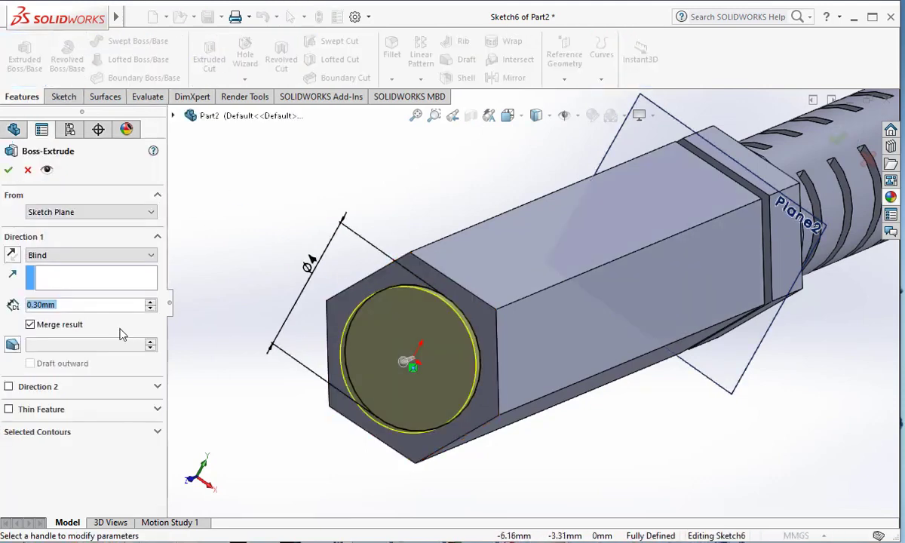
pyautogui.click(9, 171)
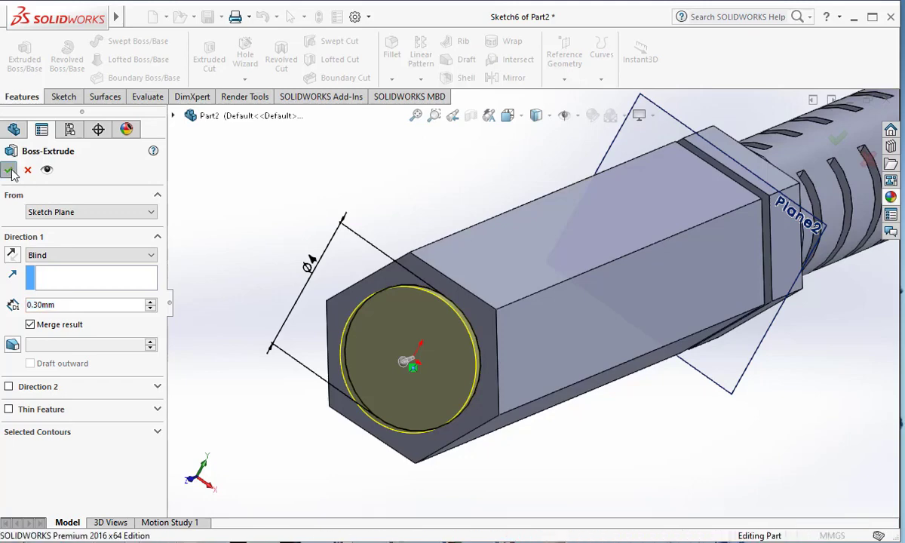
# Step: Start a sketch on the 4 mm boss's end face and draw a circle about 3.08 mm in diameter centered on the origin
pyautogui.scroll(-2, 407, 349)
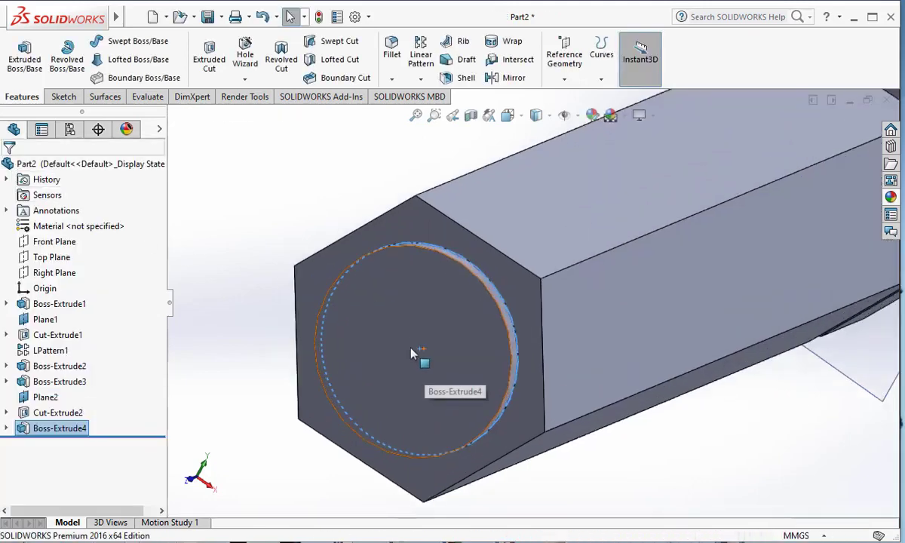
pyautogui.moveTo(411, 350); pyautogui.dragTo(341, 326, button='middle')
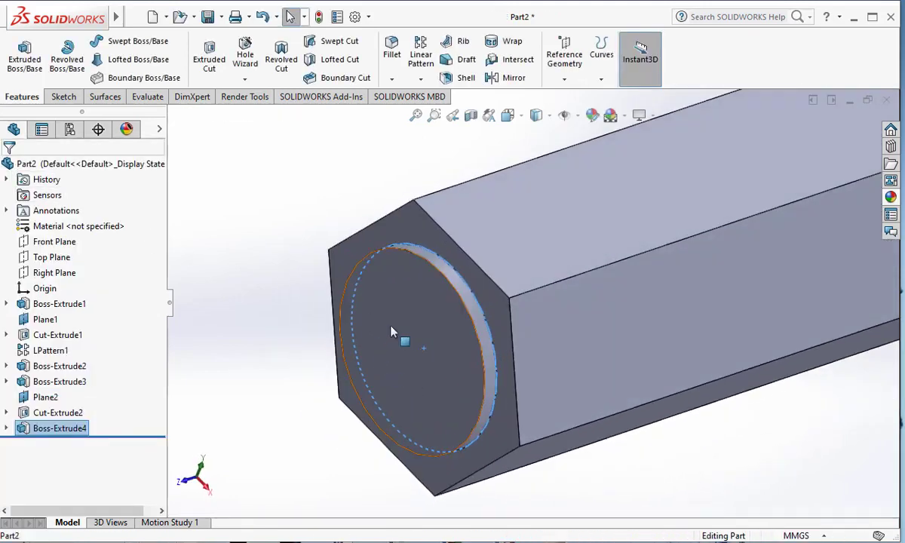
pyautogui.click(423, 322)
pyautogui.click(478, 276)
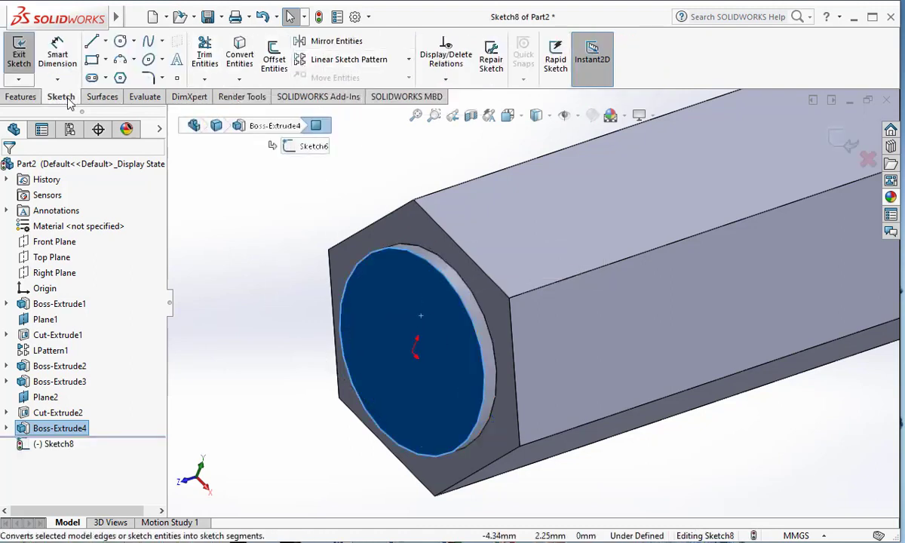
pyautogui.click(120, 41)
pyautogui.moveTo(419, 360); pyautogui.dragTo(396, 281)
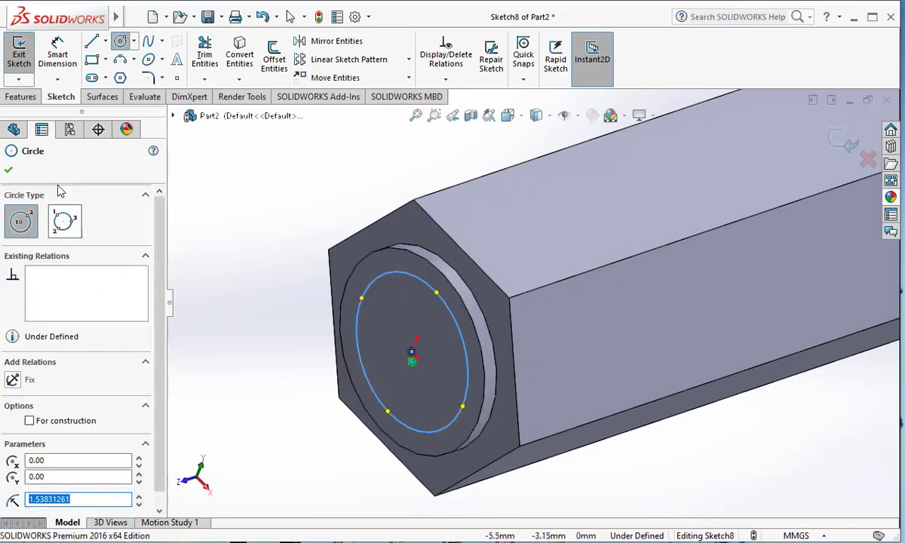
# Step: Dimension the circle on the 4 mm boss's end face with a diameter of 3.5 mm
pyautogui.click(21, 96)
pyautogui.click(56, 98)
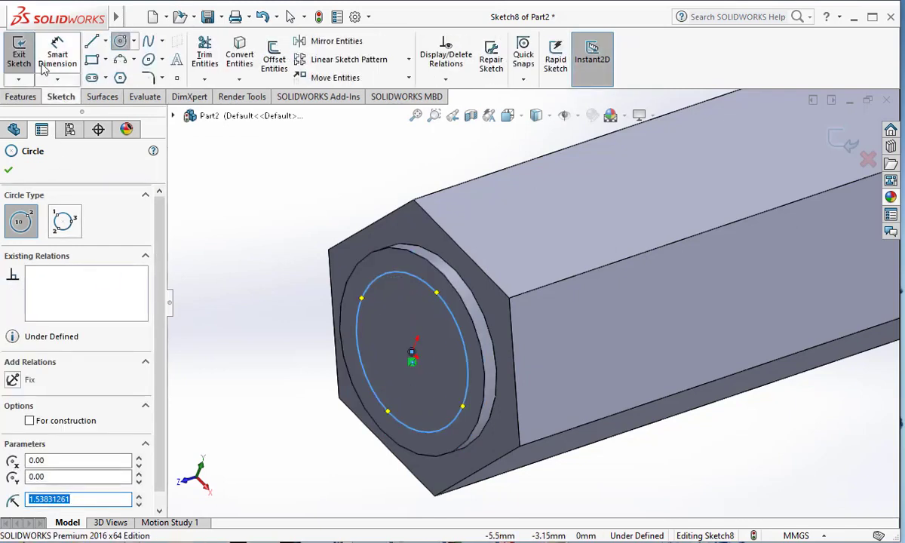
pyautogui.click(45, 67)
pyautogui.click(367, 288)
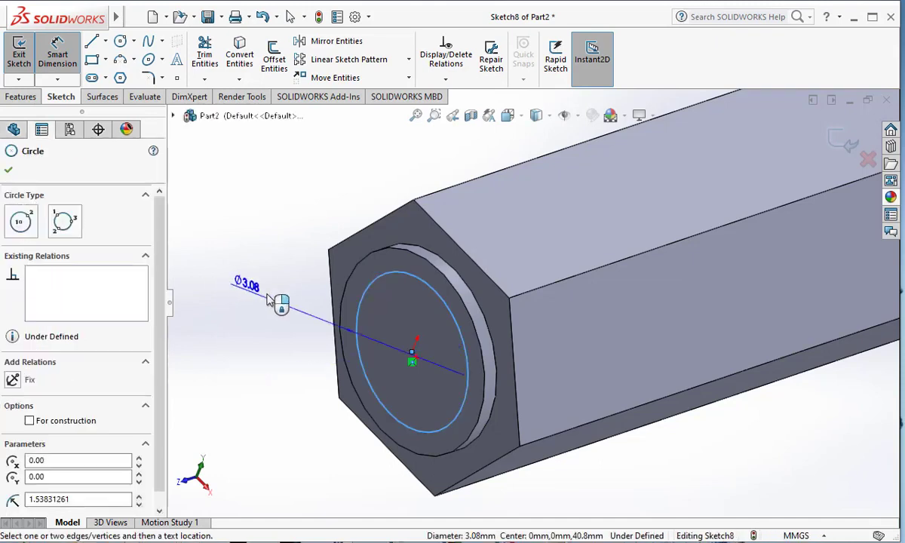
pyautogui.click(289, 294)
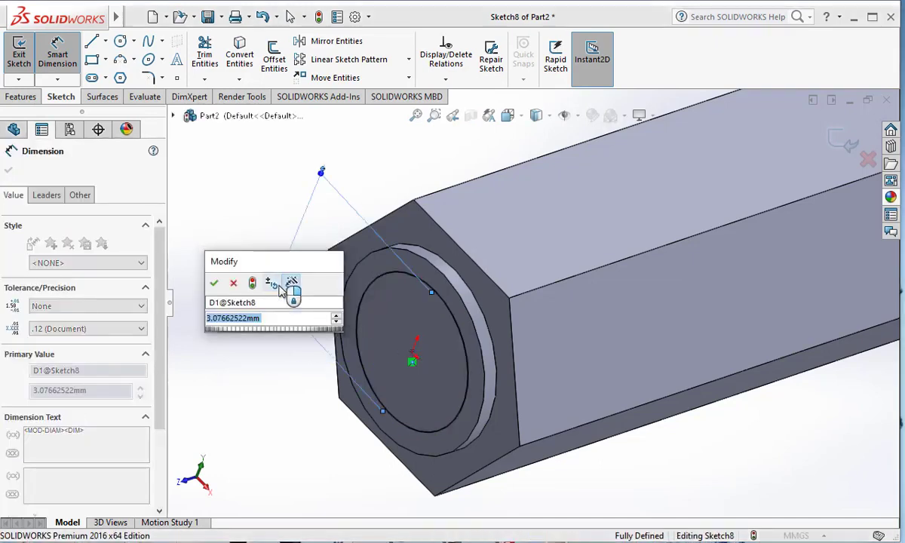
pyautogui.write('3.5')
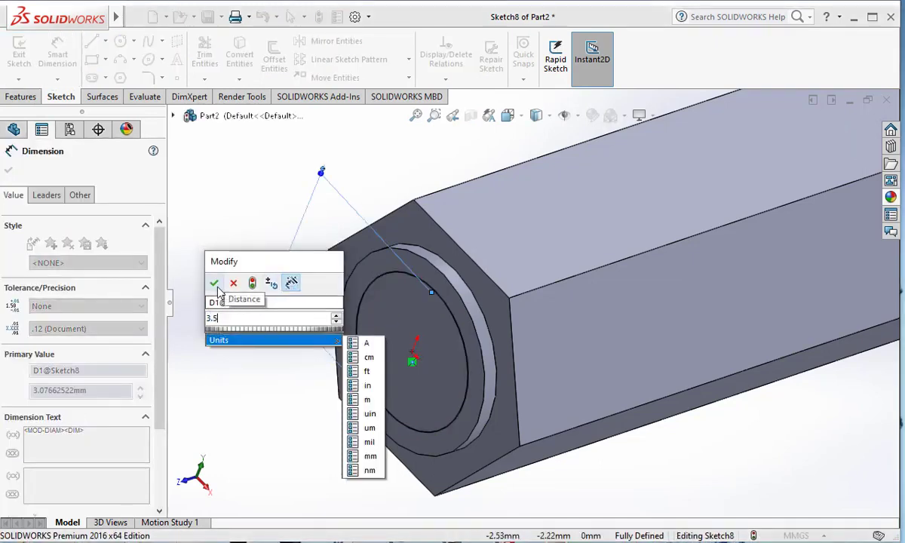
pyautogui.click(216, 285)
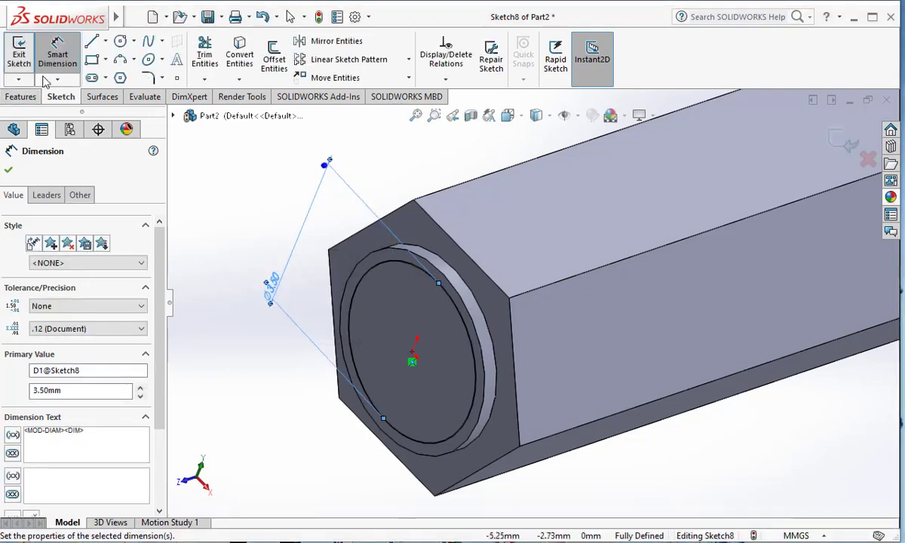
# Step: Extrude the 3.5 mm circle outward 0.3 mm as a blind merged boss and select its end face
pyautogui.click(21, 96)
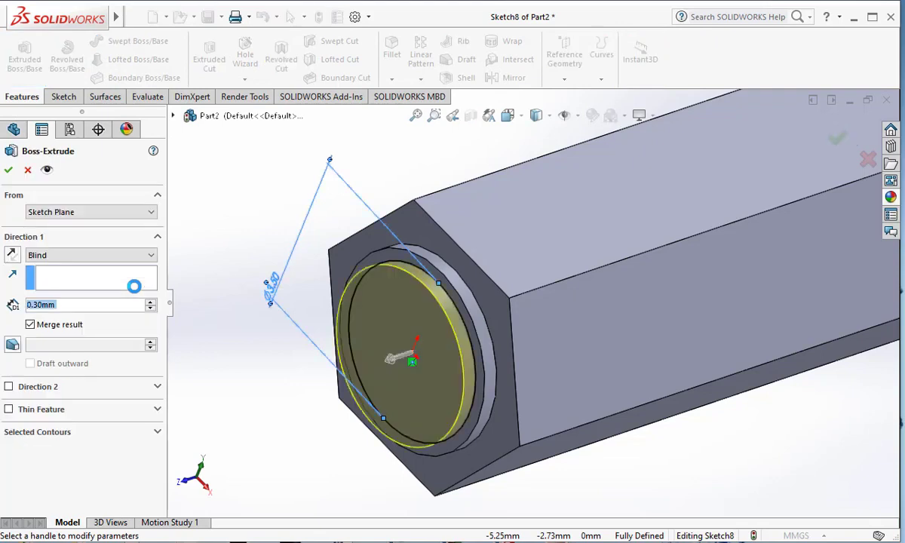
pyautogui.click(9, 170)
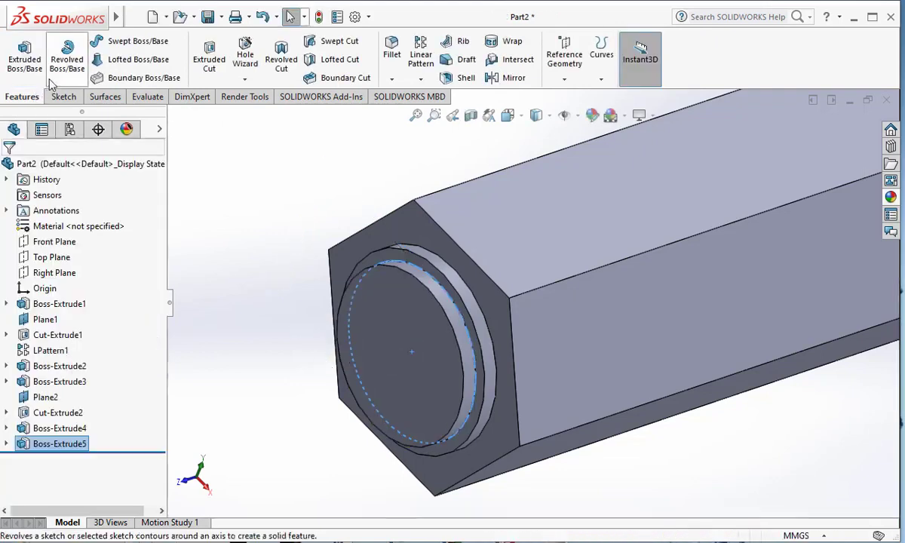
pyautogui.click(402, 317)
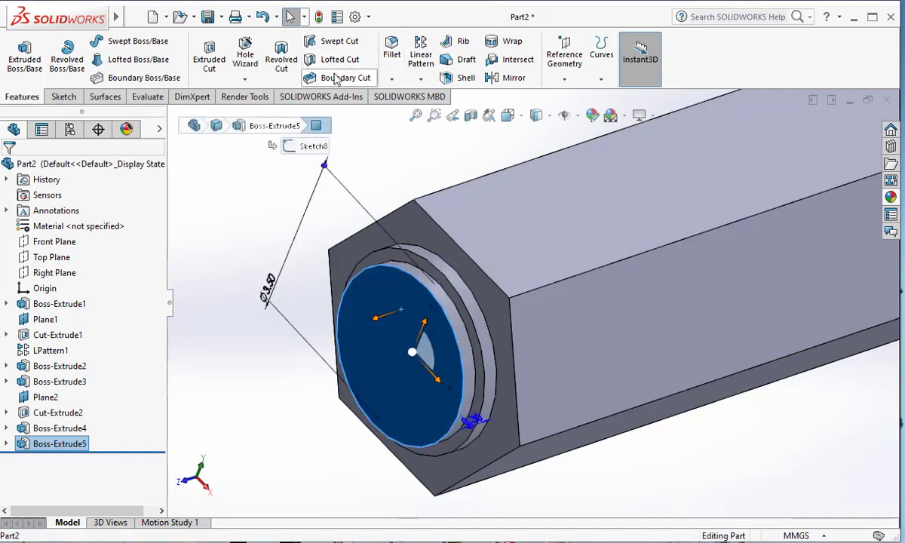
# Step: Start a sketch on the 3.5 mm boss's end face and draw a circle about 1.98 mm in diameter centered on the origin
pyautogui.click(63, 97)
pyautogui.click(119, 41)
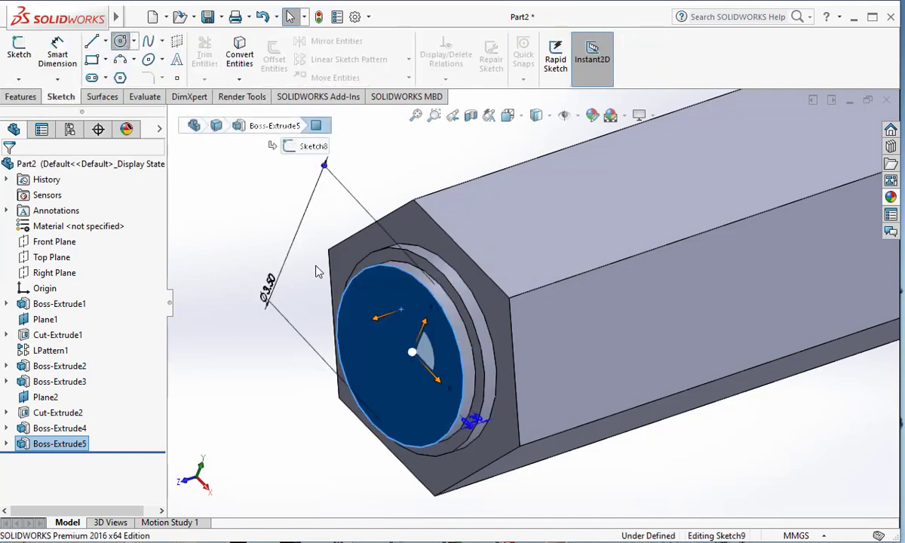
pyautogui.click(400, 357)
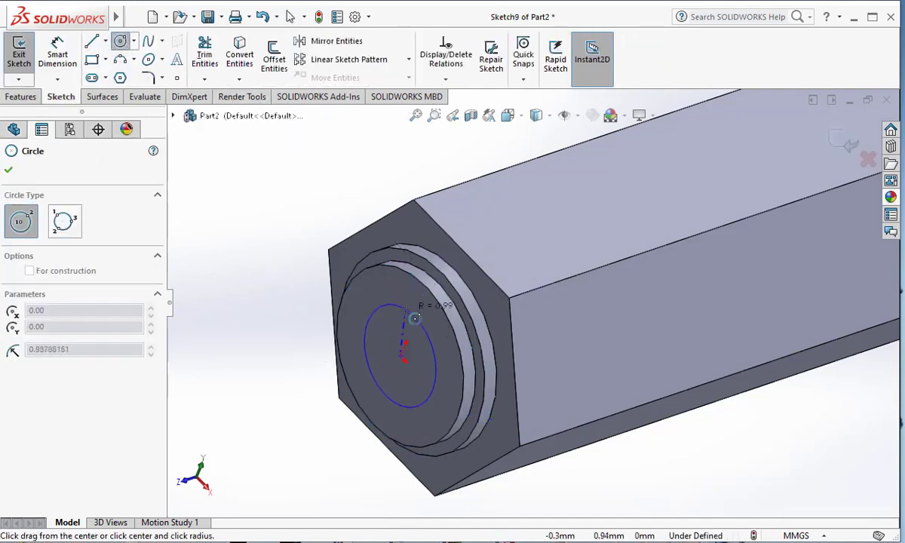
pyautogui.click(417, 308)
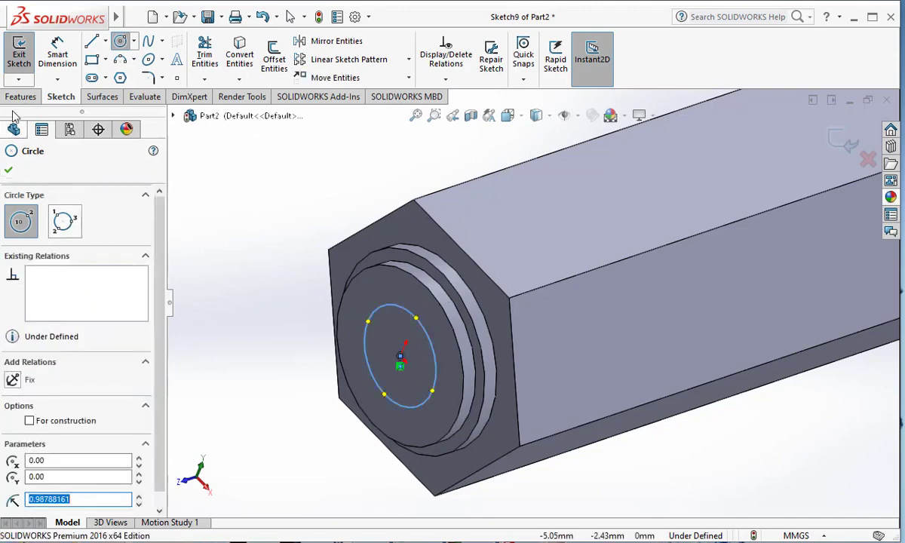
pyautogui.press('Escape')
# Step: Dimension the circle on the 3.5 mm boss's end face with a diameter of 2 mm
pyautogui.click(373, 321)
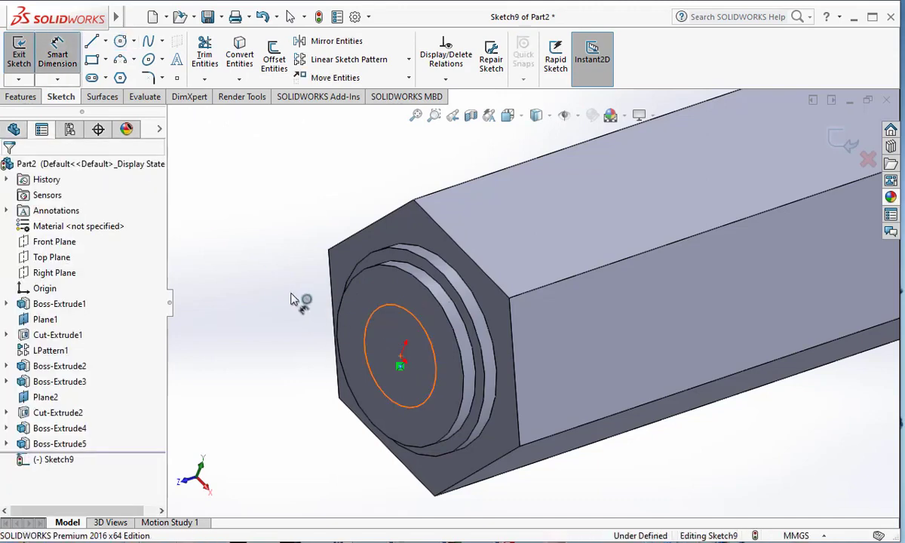
pyautogui.click(300, 300)
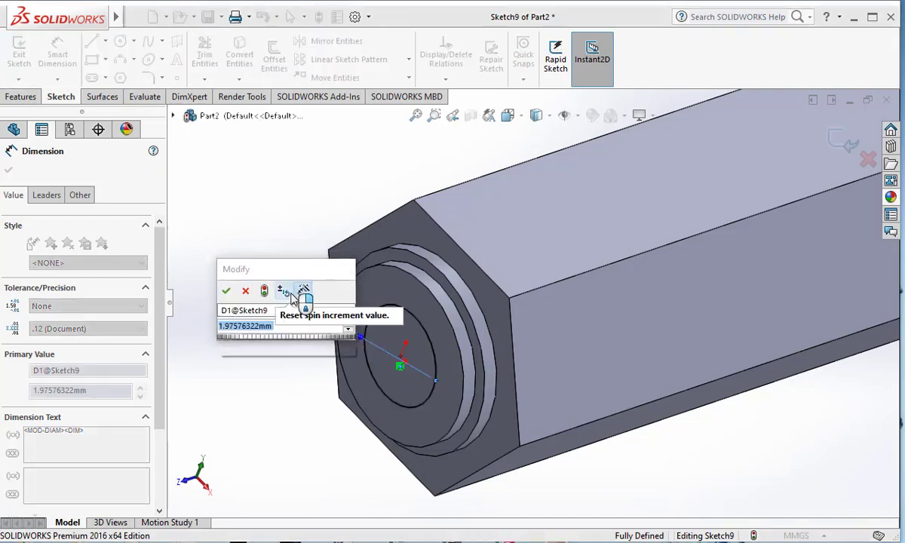
pyautogui.write('1')
pyautogui.press('Return')
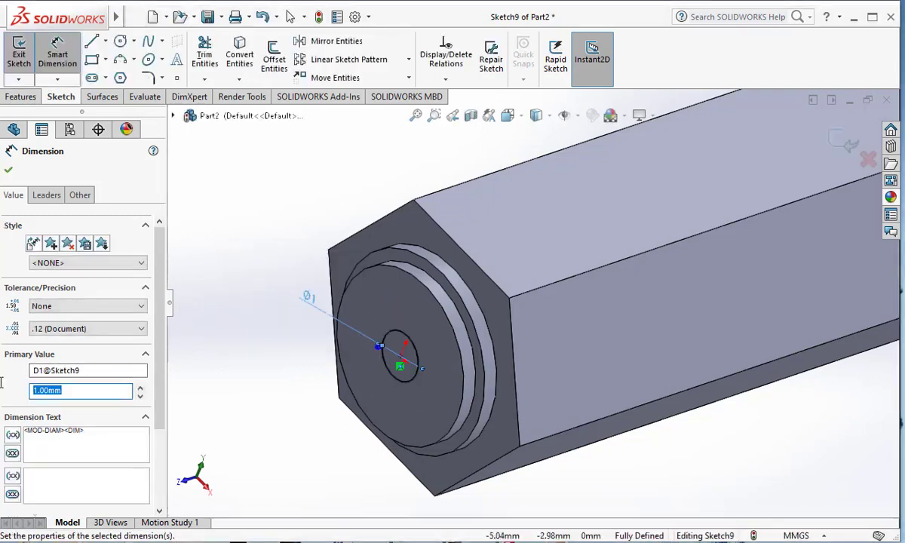
pyautogui.press('Return')
pyautogui.click(9, 169)
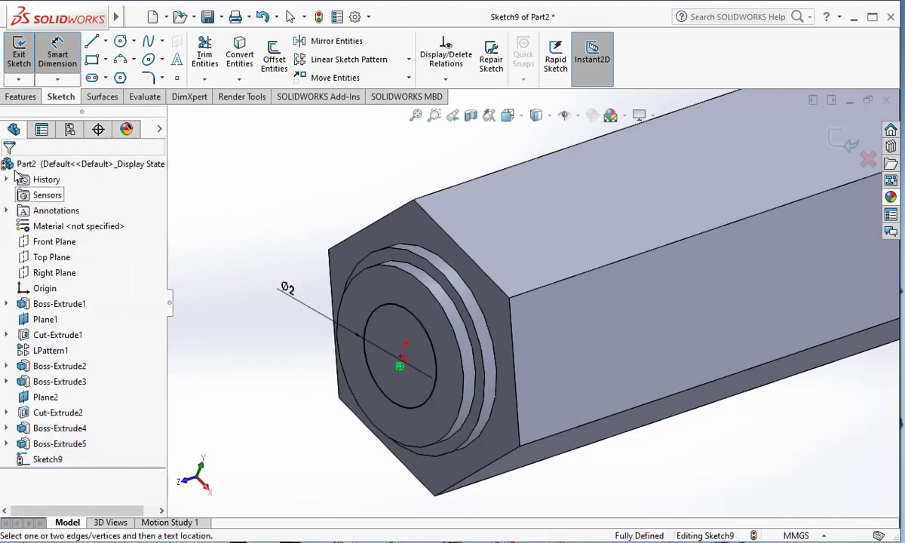
# Step: Extrude the 2 mm circle outward 13 mm as a blind boss merged with the body
pyautogui.click(20, 97)
pyautogui.click(25, 57)
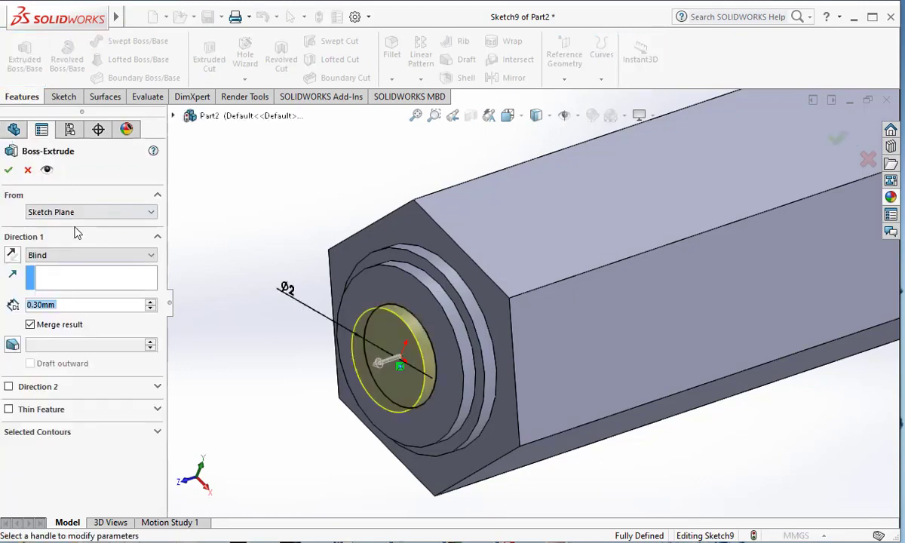
pyautogui.write('13')
pyautogui.press('Return')
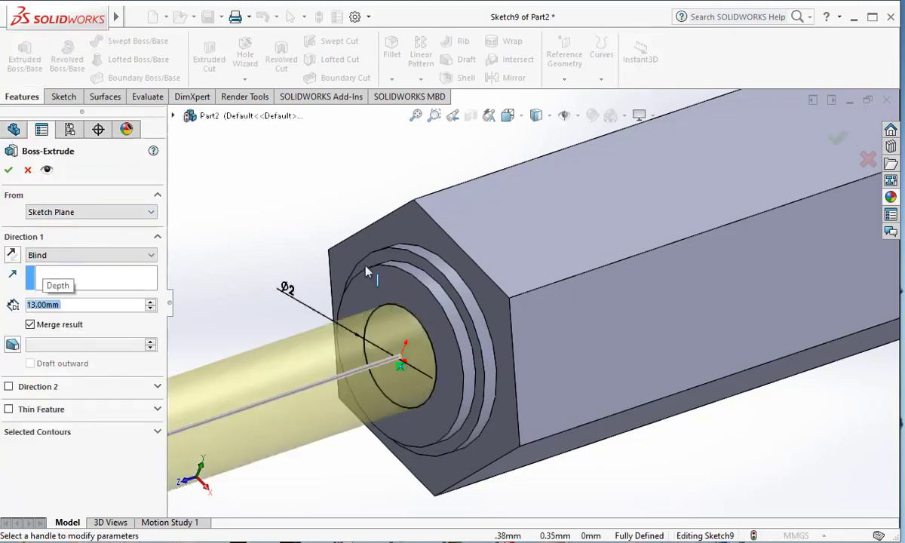
pyautogui.scroll(3, 442, 290)
pyautogui.scroll(2, 441, 290)
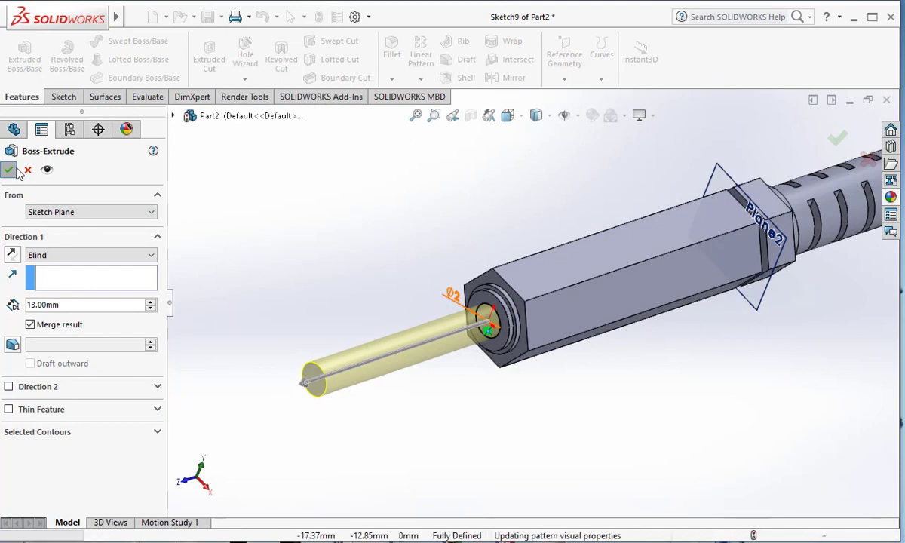
pyautogui.press('Return')
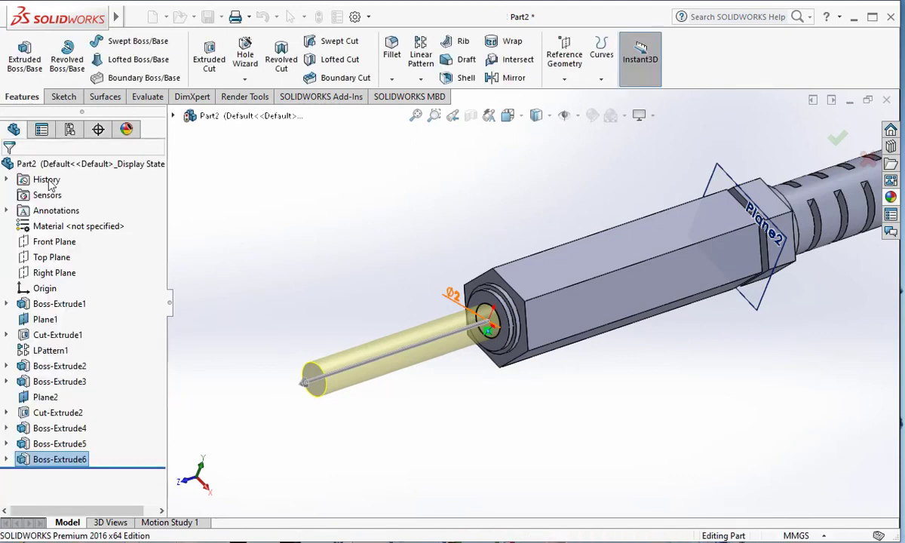
# Step: Chamfer the free end edge of the 2 mm rod with a distance of 0.6 mm and an angle of 43 degrees
pyautogui.scroll(-5, 330, 363)
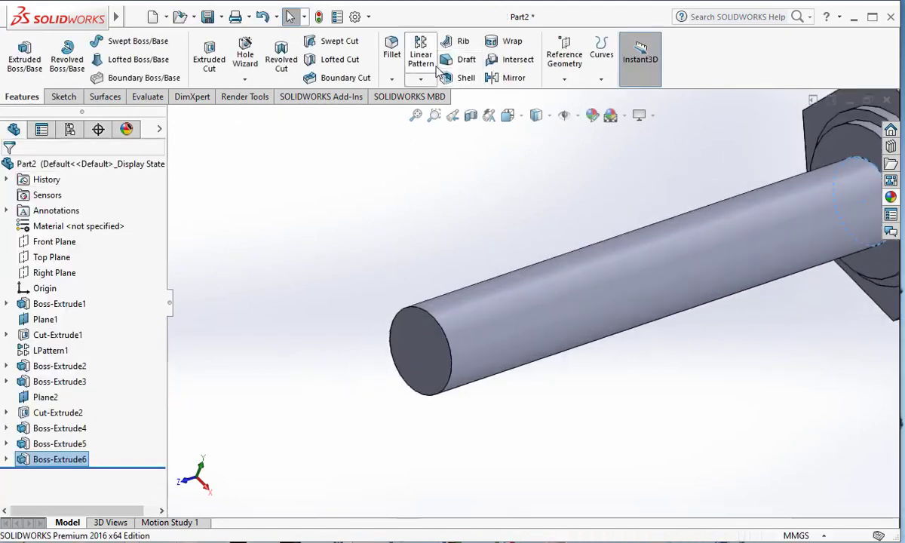
pyautogui.click(391, 79)
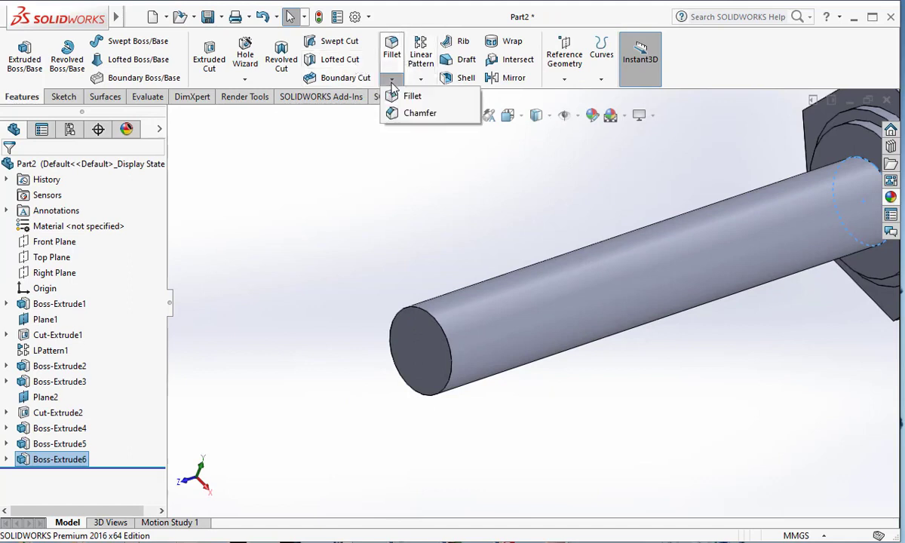
pyautogui.click(408, 112)
pyautogui.click(428, 322)
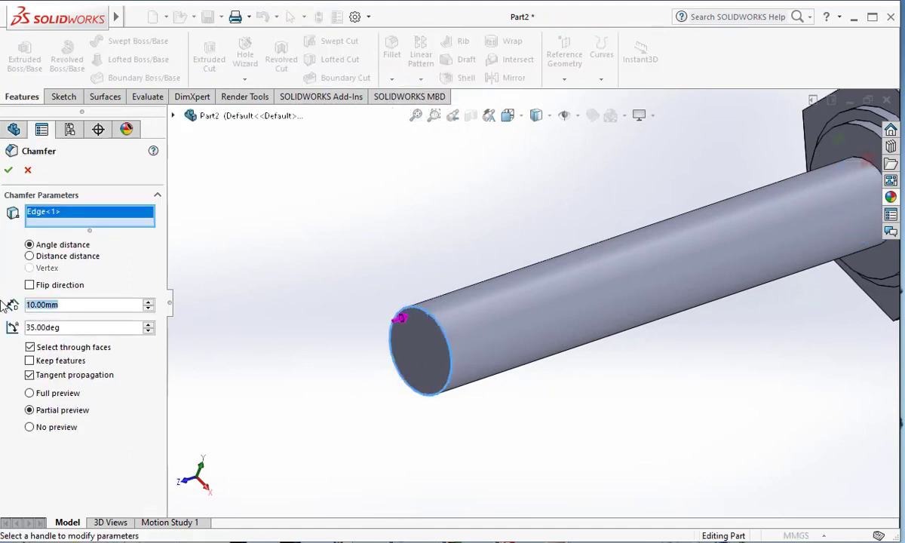
pyautogui.write('0.6')
pyautogui.press('Return')
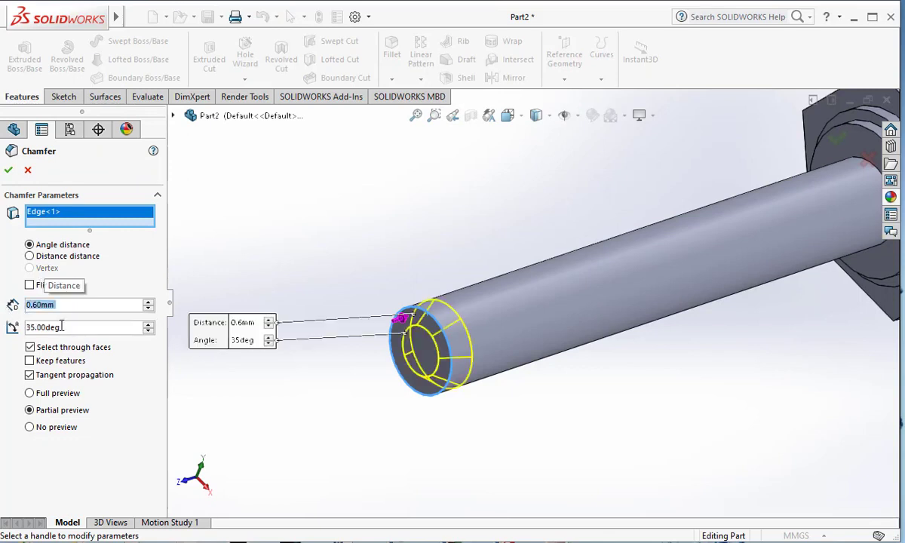
pyautogui.moveTo(149, 325); pyautogui.dragTo(150, 325)
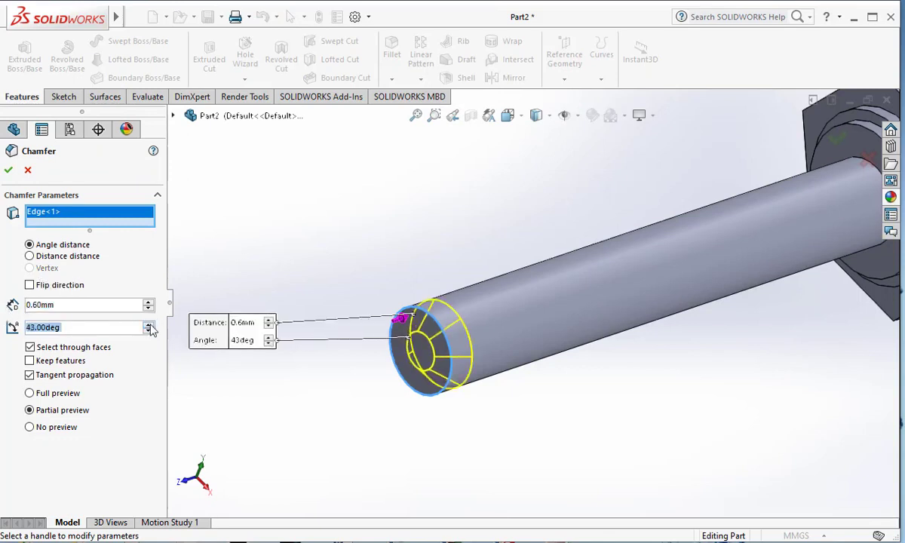
pyautogui.click(7, 171)
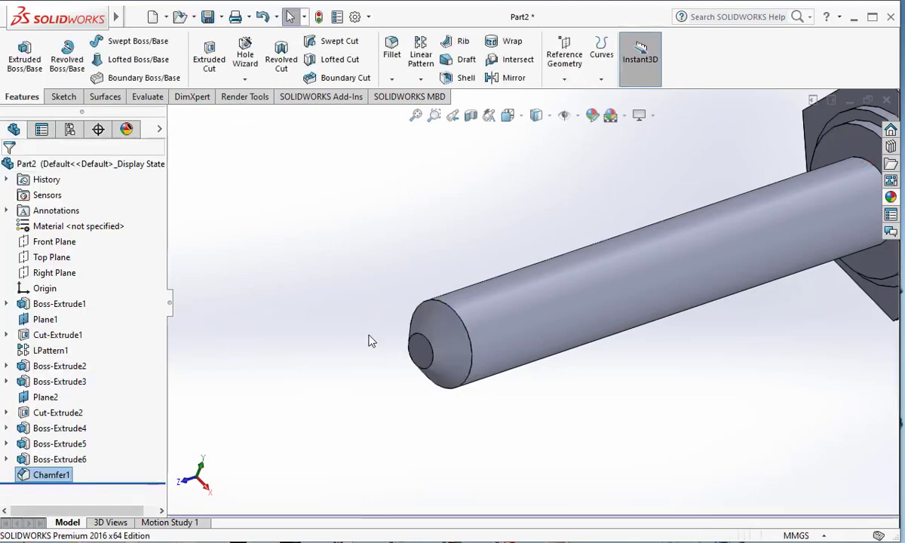
# Step: Create a reference plane offset 5 mm outward from the 3.5 mm boss's end face
pyautogui.moveTo(369, 341); pyautogui.dragTo(619, 223, button='middle')
pyautogui.click(773, 157)
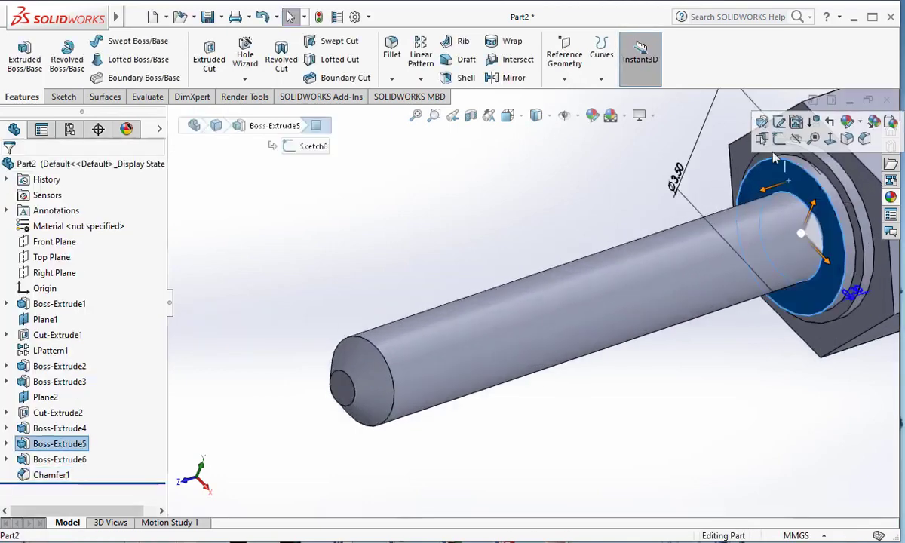
pyautogui.click(564, 59)
pyautogui.click(583, 101)
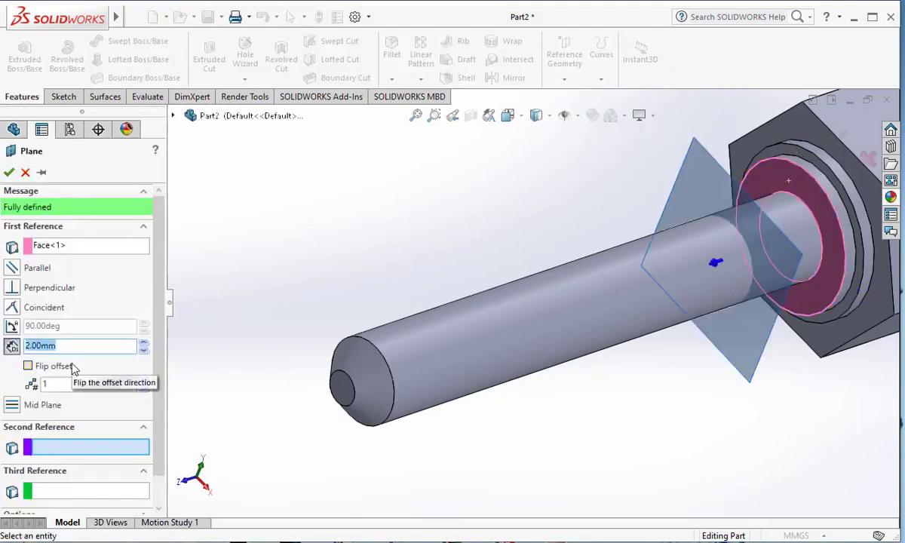
pyautogui.press('Return')
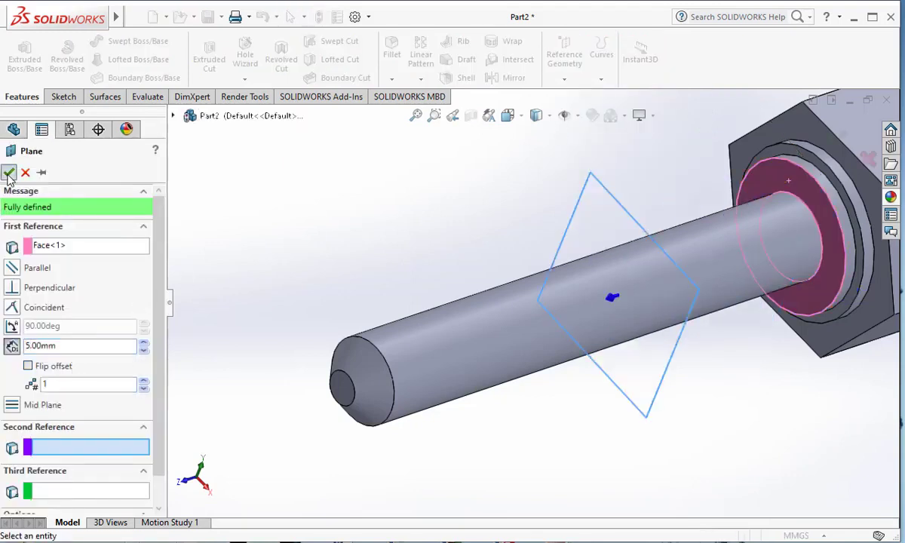
pyautogui.click(8, 173)
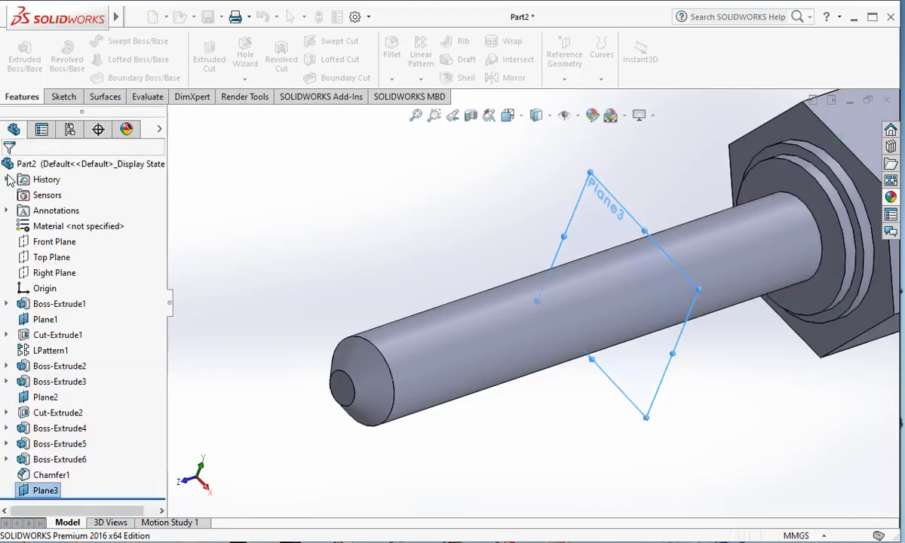
# Step: Start a sketch on the 5 mm offset plane and convert the 2 mm rod's base edge into a sketch circle
pyautogui.rightClick(619, 205)
pyautogui.click(633, 183)
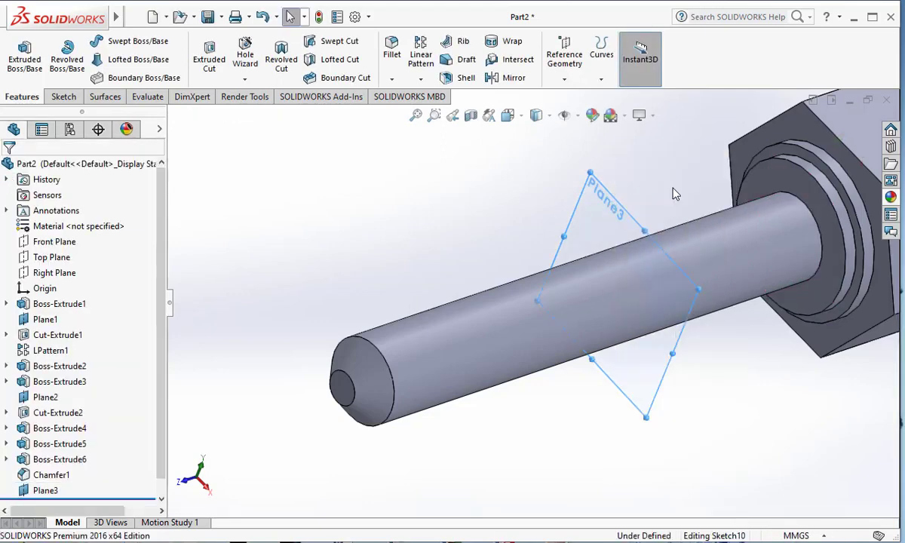
pyautogui.click(801, 204)
pyautogui.click(249, 68)
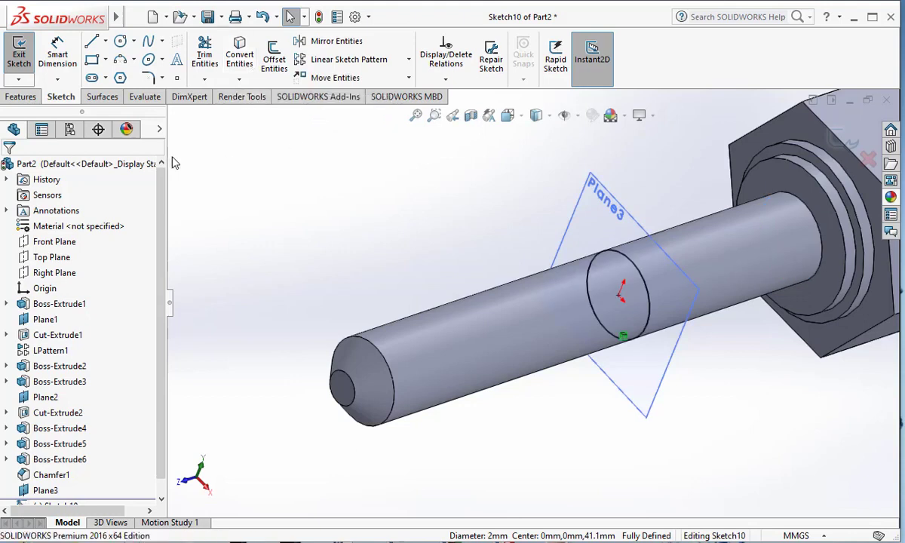
pyautogui.click(23, 97)
pyautogui.click(214, 68)
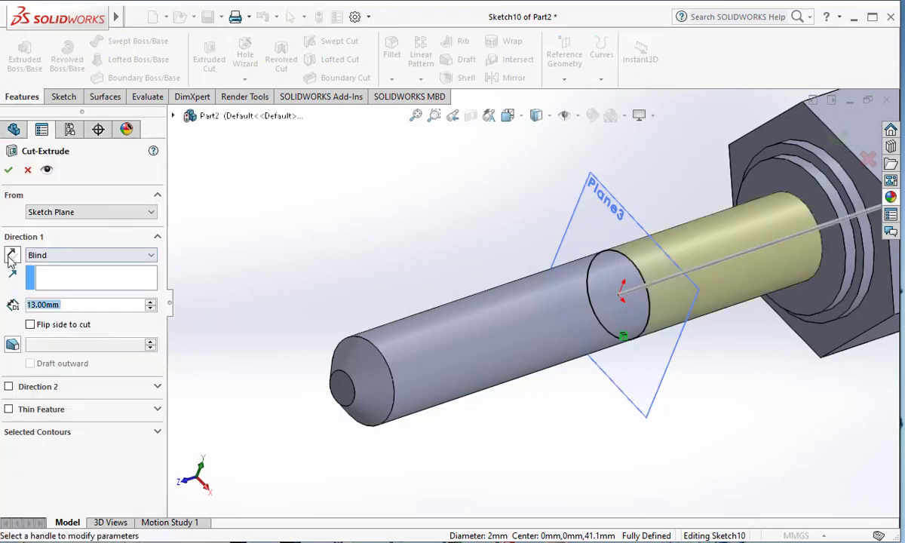
pyautogui.click(10, 256)
pyautogui.click(151, 309)
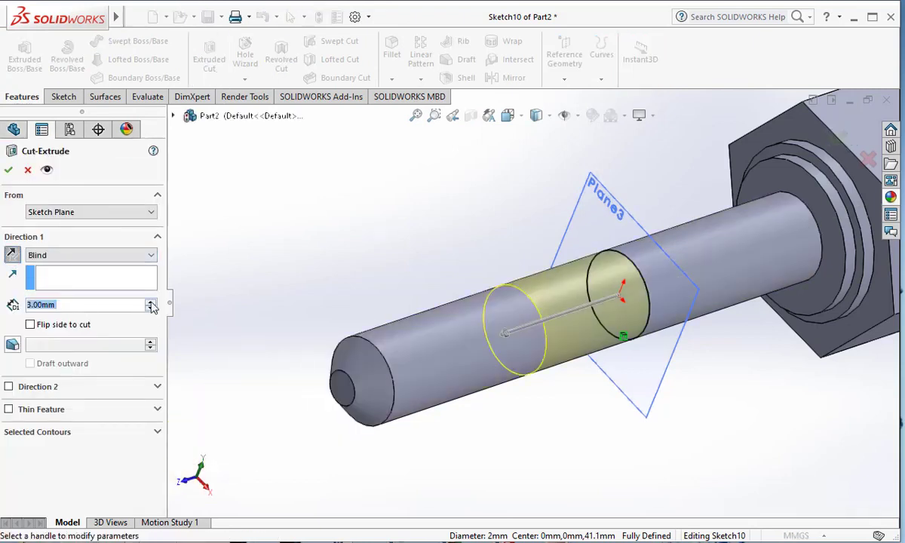
pyautogui.click(151, 301)
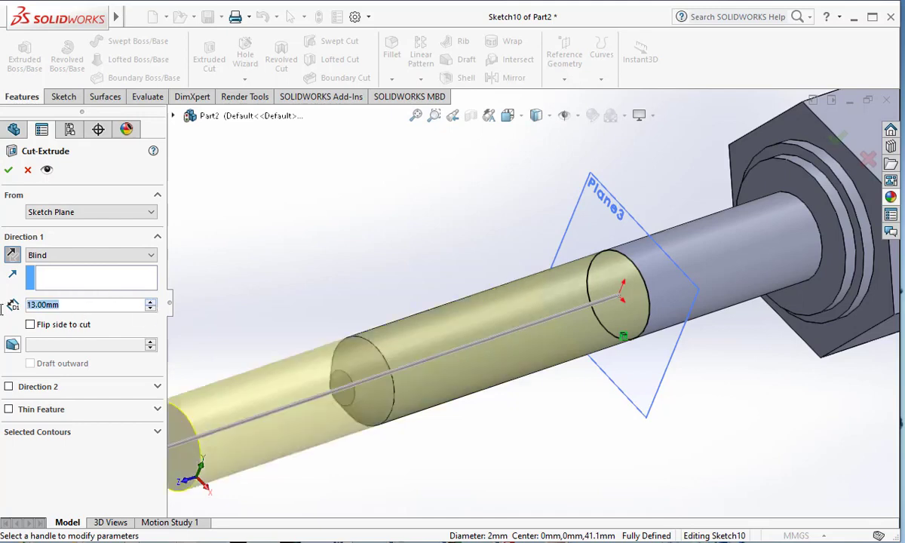
pyautogui.write('8')
pyautogui.press('Return')
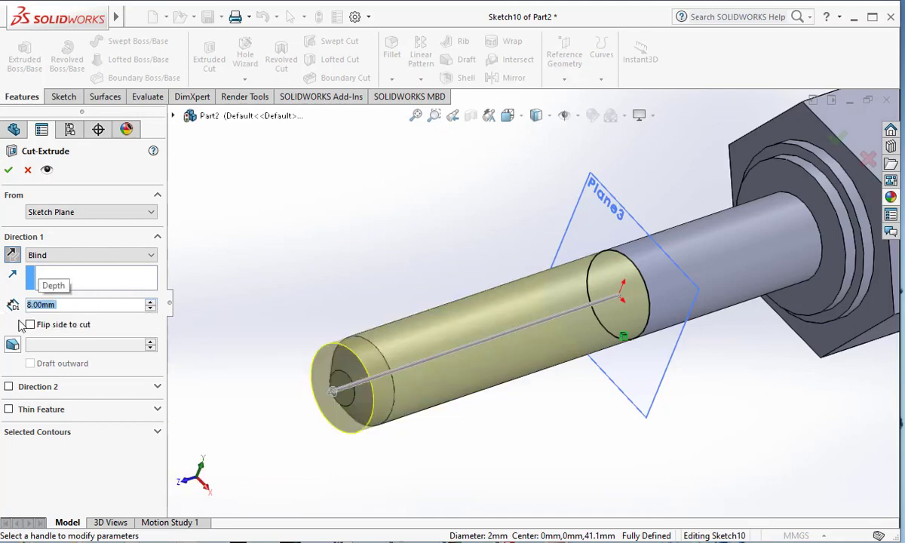
pyautogui.click(333, 390)
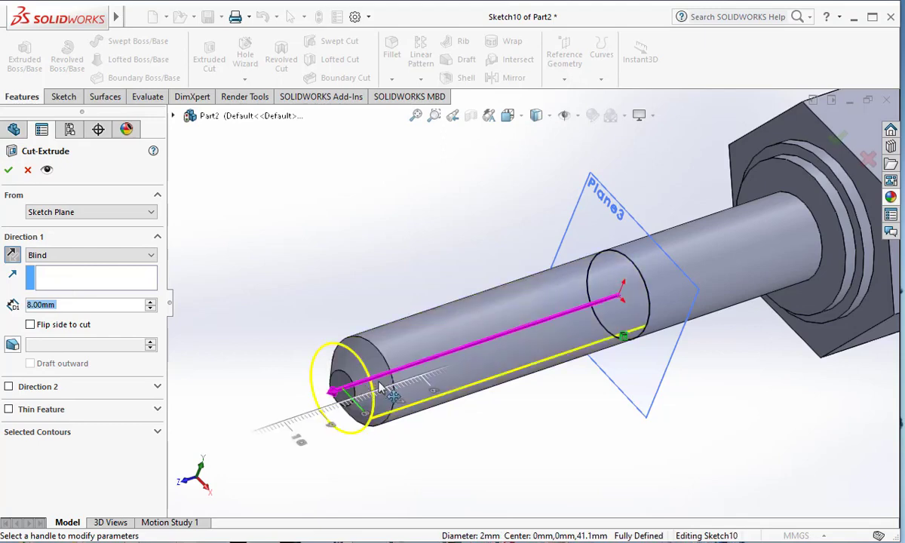
pyautogui.scroll(-3, 401, 374)
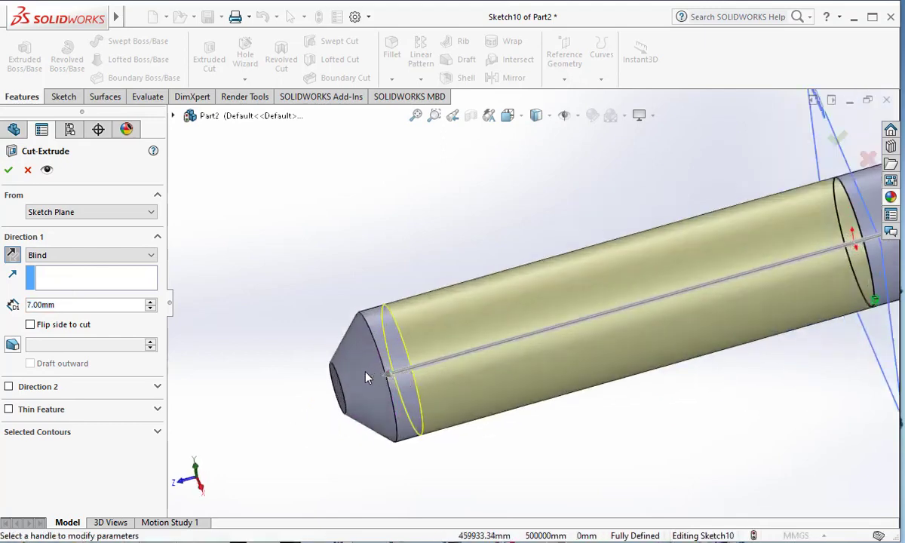
pyautogui.moveTo(365, 377); pyautogui.dragTo(285, 275)
pyautogui.click(27, 171)
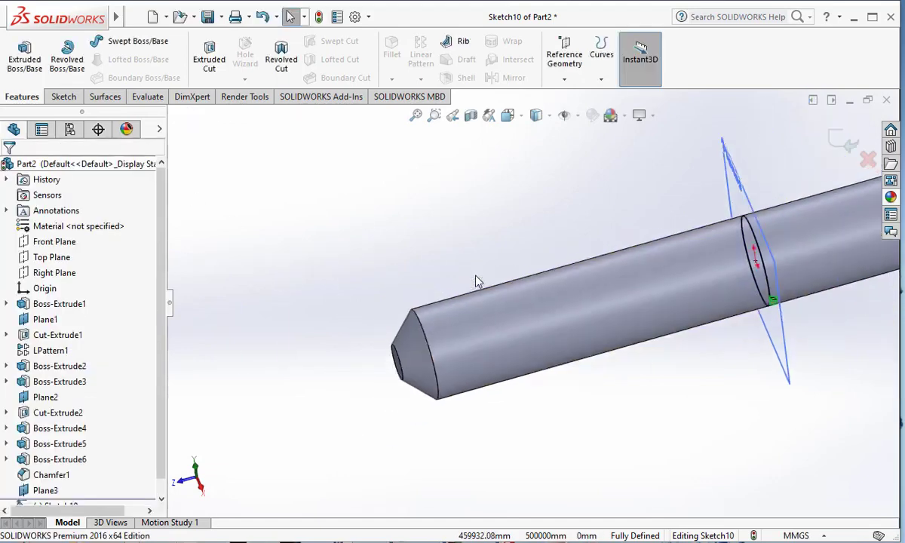
# Step: Close the converted-circle sketch and create a reference plane coincident with the chamfer's larger circular edge on the 2 mm rod
pyautogui.moveTo(445, 258); pyautogui.dragTo(435, 328, button='middle')
pyautogui.click(439, 340)
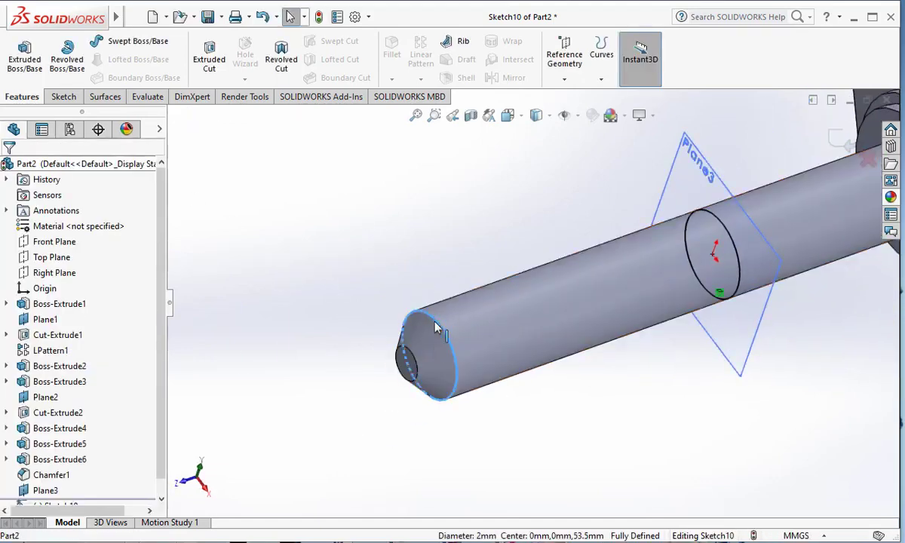
pyautogui.click(562, 70)
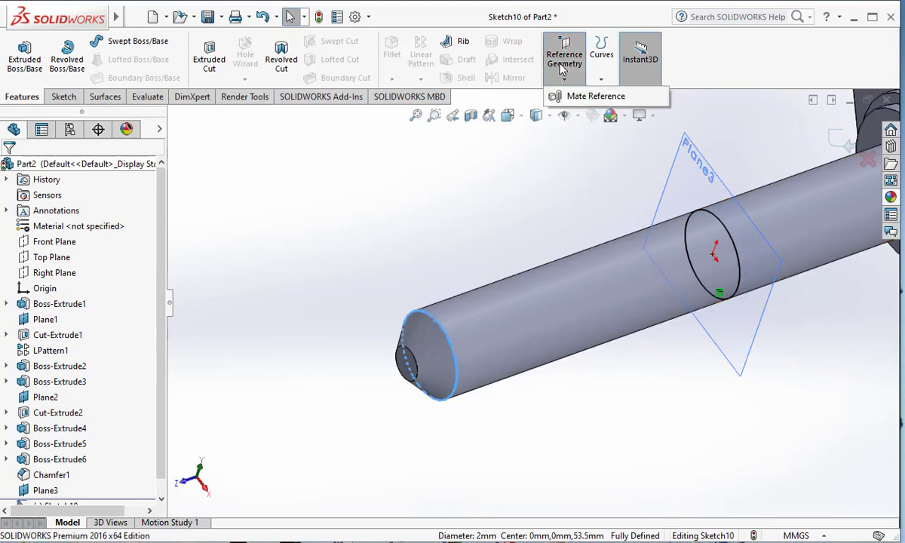
pyautogui.click(64, 97)
pyautogui.click(18, 52)
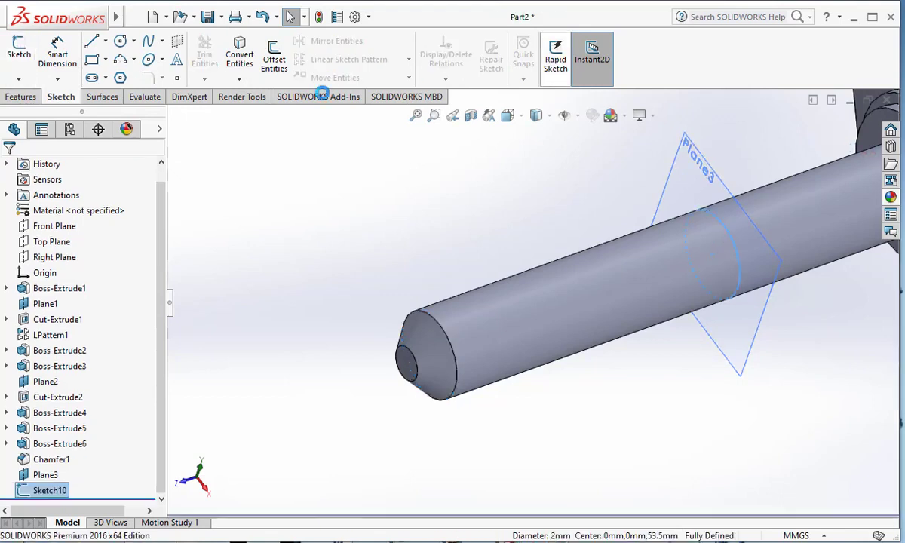
pyautogui.click(20, 97)
pyautogui.click(564, 72)
pyautogui.click(573, 97)
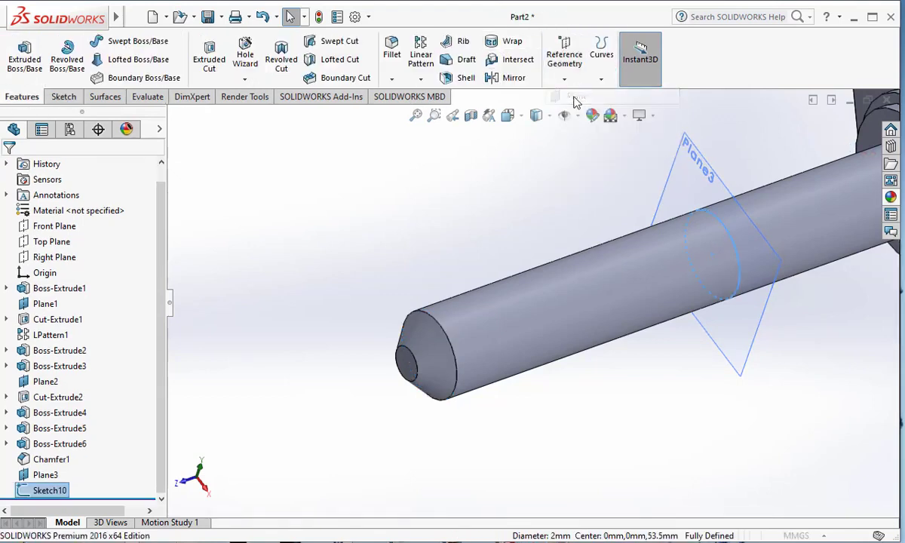
pyautogui.click(426, 317)
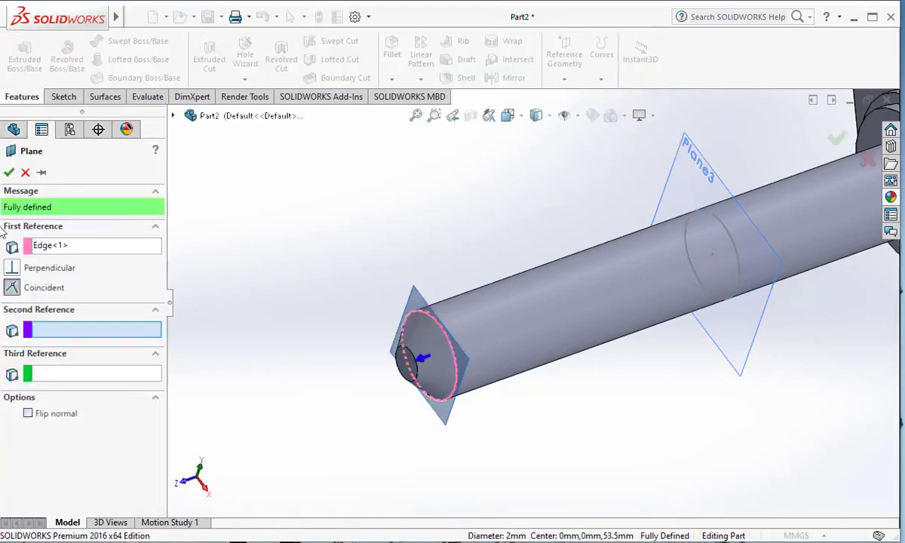
pyautogui.click(8, 173)
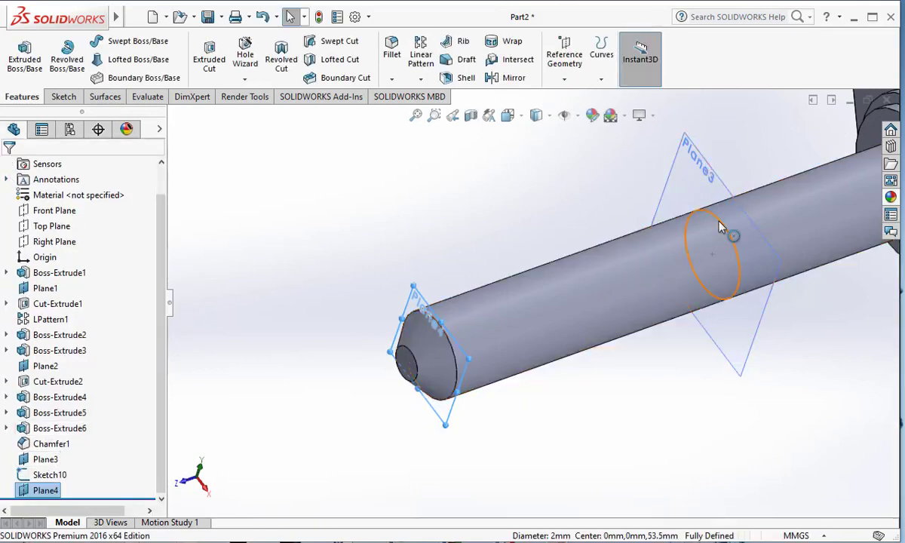
# Step: Start a new sketch on the reference plane offset 5 mm from the 3.5 mm boss
pyautogui.click(710, 166)
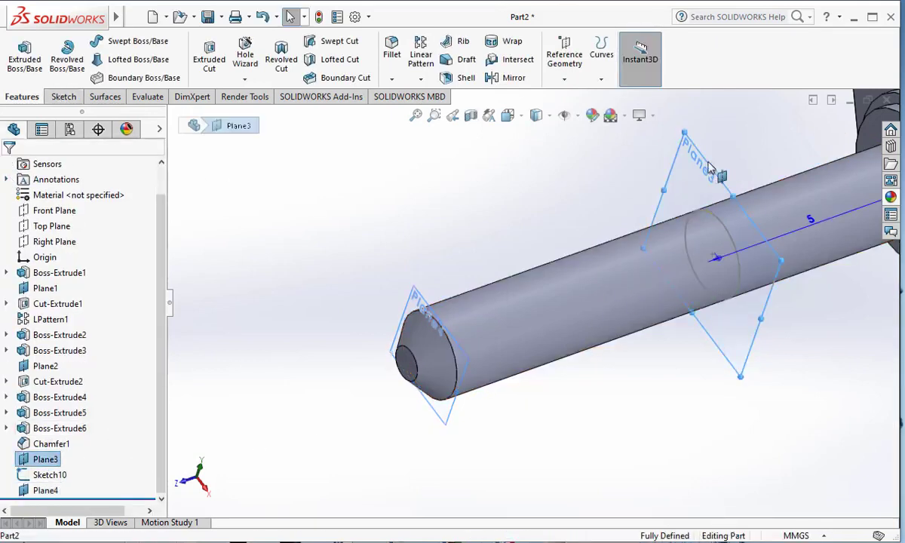
pyautogui.rightClick(710, 166)
pyautogui.click(711, 144)
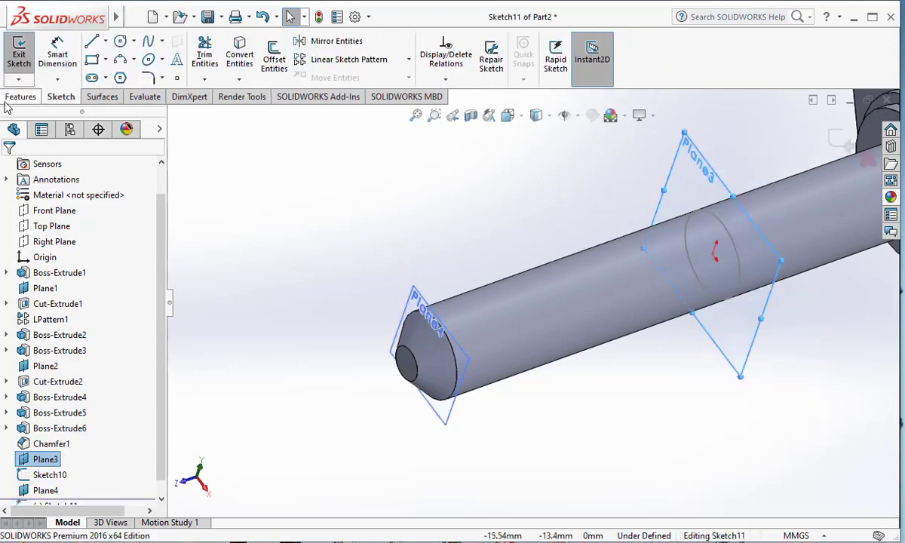
pyautogui.click(18, 54)
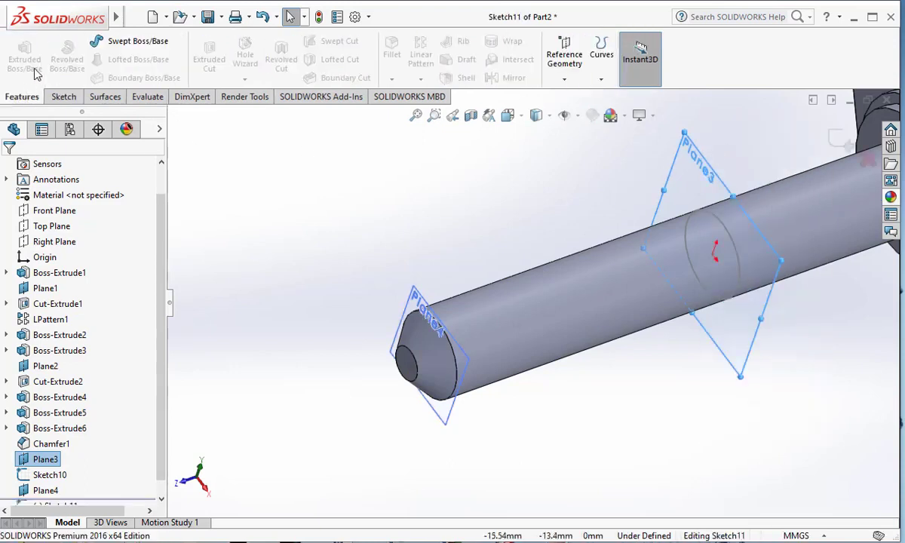
# Step: Reopen the sketch containing the converted 2 mm circle on the 5 mm offset plane
pyautogui.rightClick(680, 178)
pyautogui.click(672, 202)
pyautogui.doubleClick(705, 216)
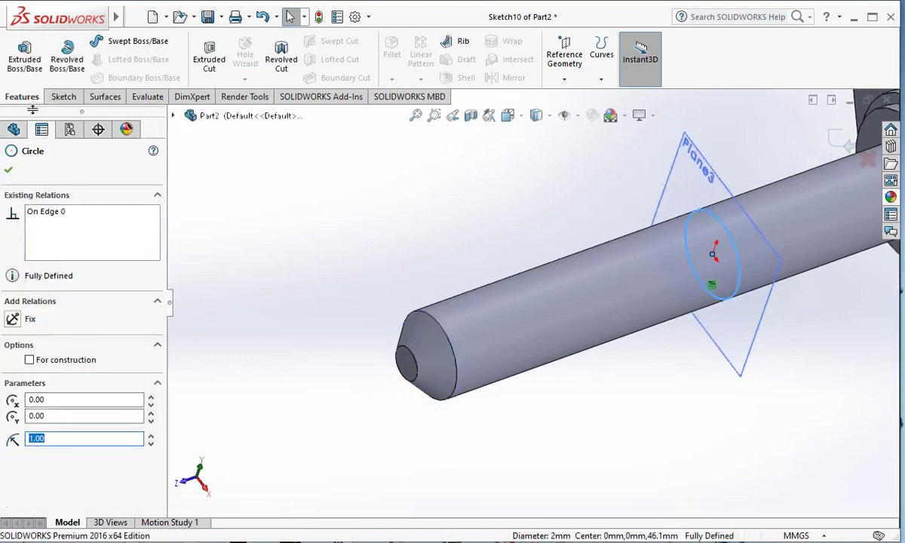
pyautogui.click(24, 65)
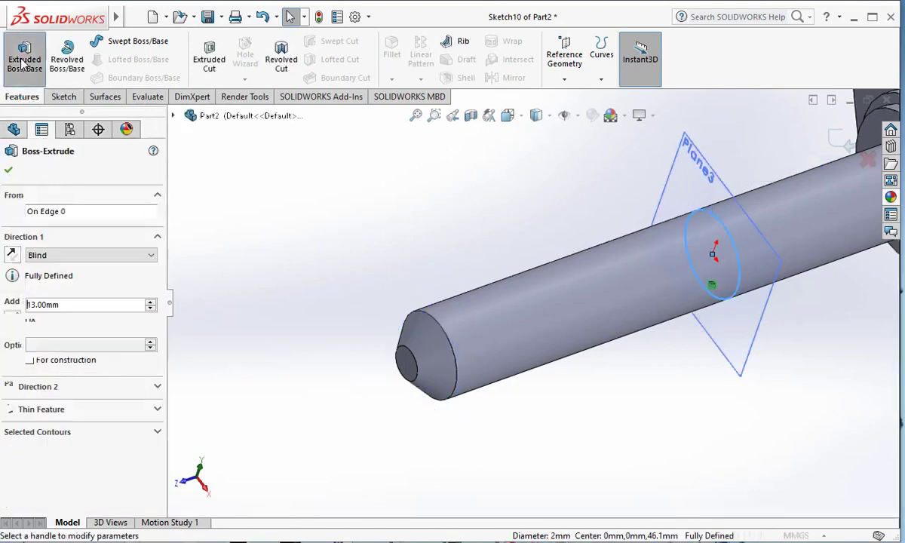
pyautogui.click(89, 217)
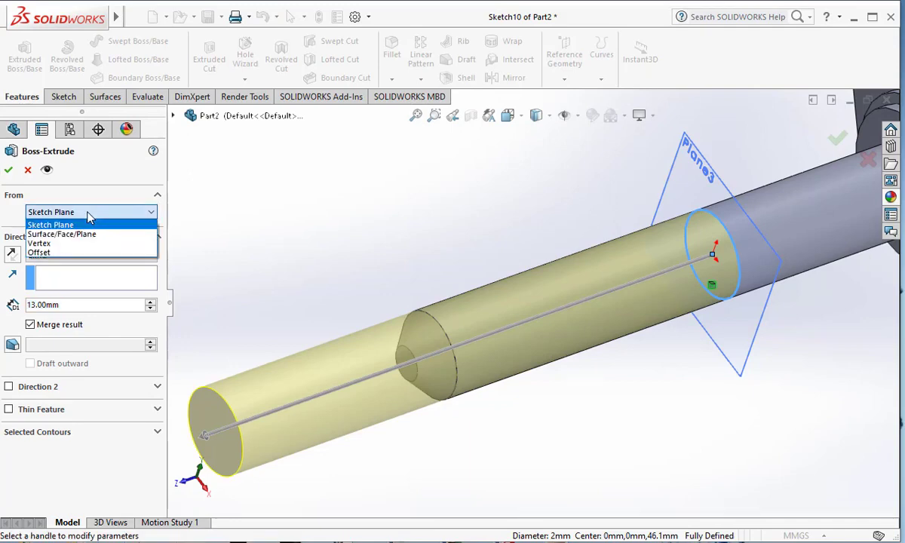
pyautogui.click(60, 234)
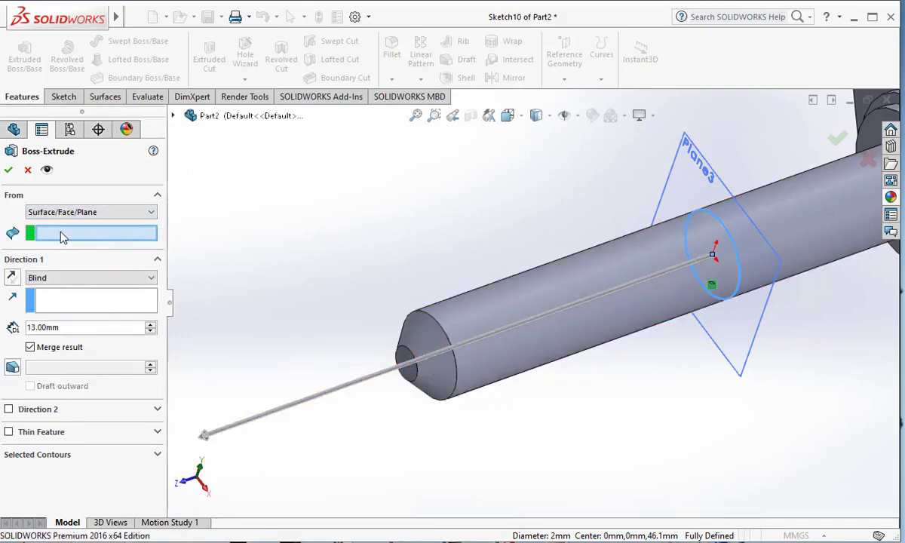
pyautogui.click(174, 116)
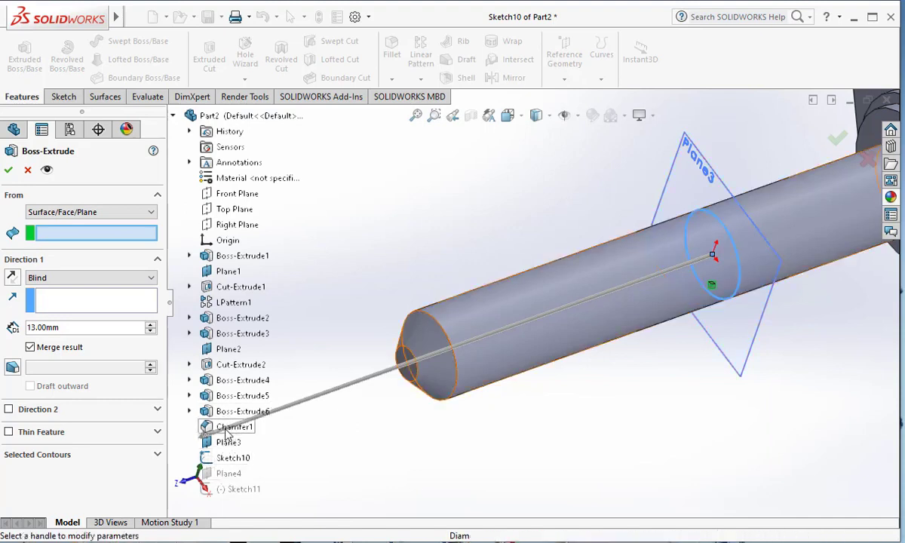
pyautogui.click(29, 172)
# Step: Exit the 2 mm circle sketch on the 5 mm offset plane
pyautogui.scroll(3, 469, 307)
pyautogui.scroll(-2, 473, 306)
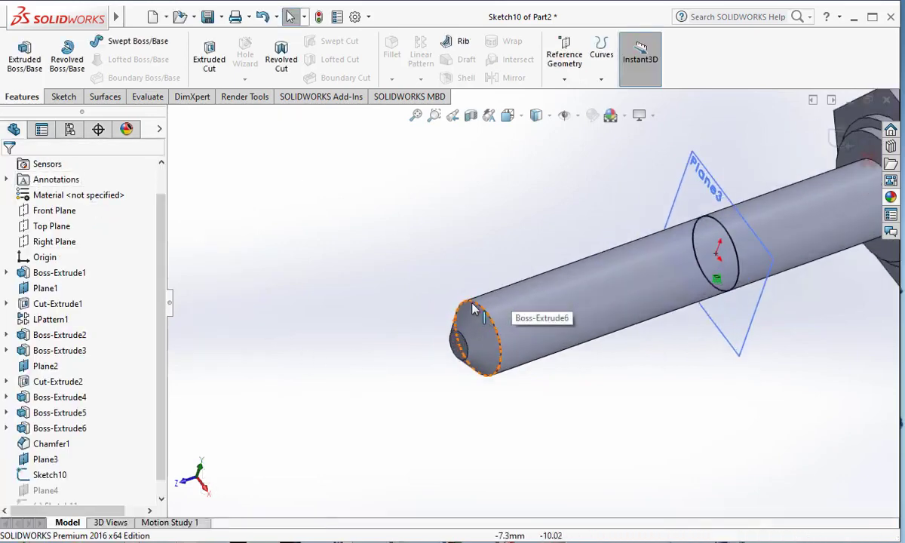
pyautogui.click(476, 310)
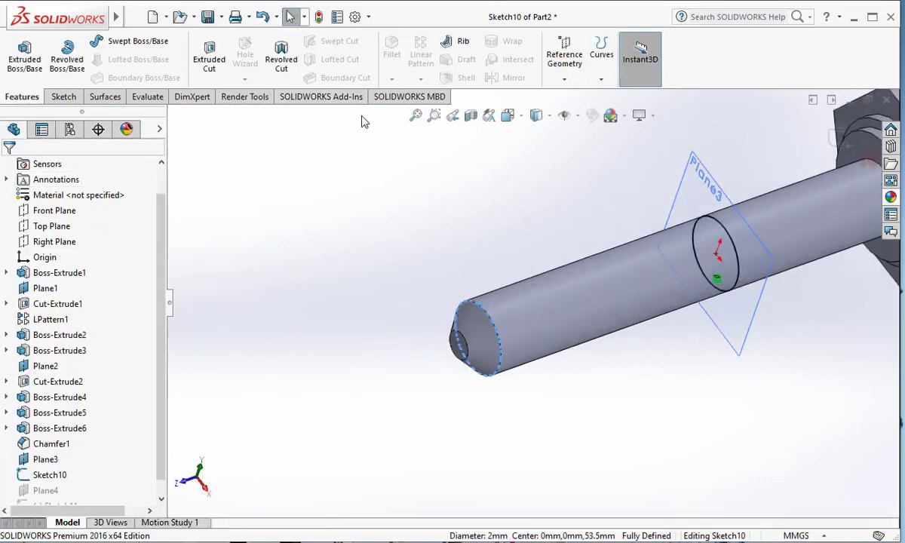
pyautogui.rightClick(344, 240)
pyautogui.click(556, 233)
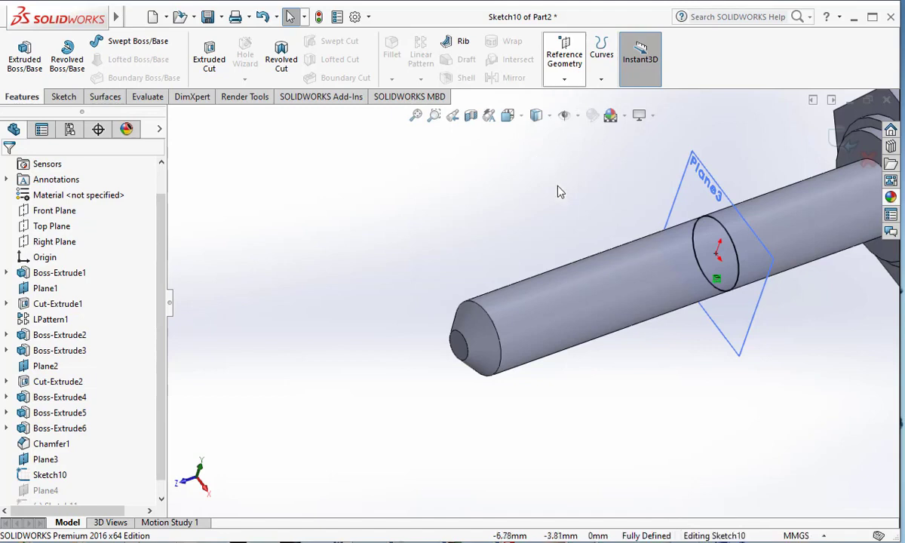
pyautogui.rightClick(632, 178)
pyautogui.click(625, 186)
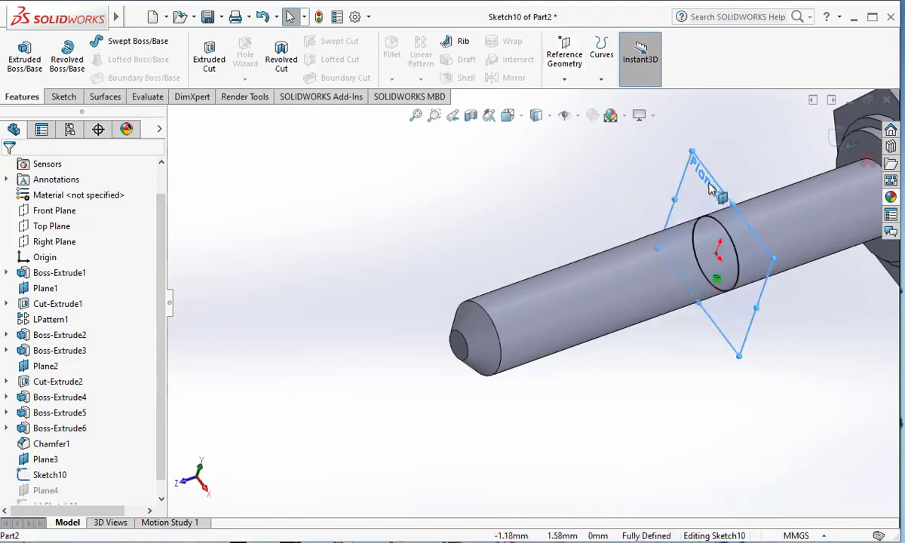
pyautogui.rightClick(706, 181)
pyautogui.click(552, 181)
pyautogui.click(62, 97)
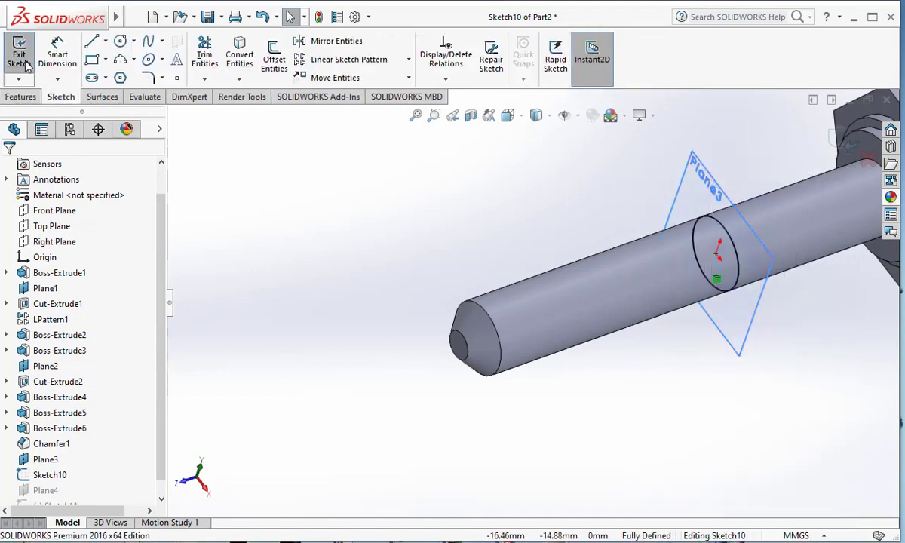
pyautogui.click(18, 60)
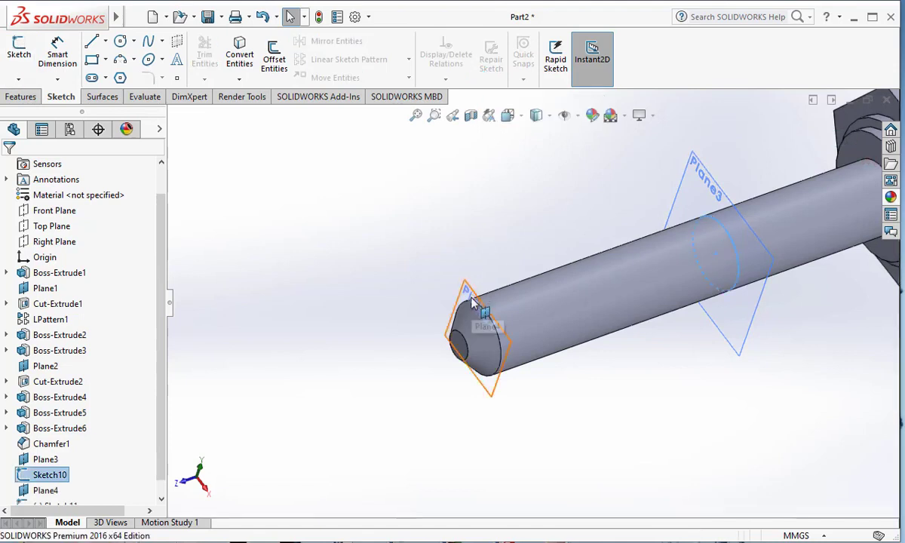
# Step: Try to convert the chamfer's larger circular edge into sketch geometry with no sketch open
pyautogui.click(469, 295)
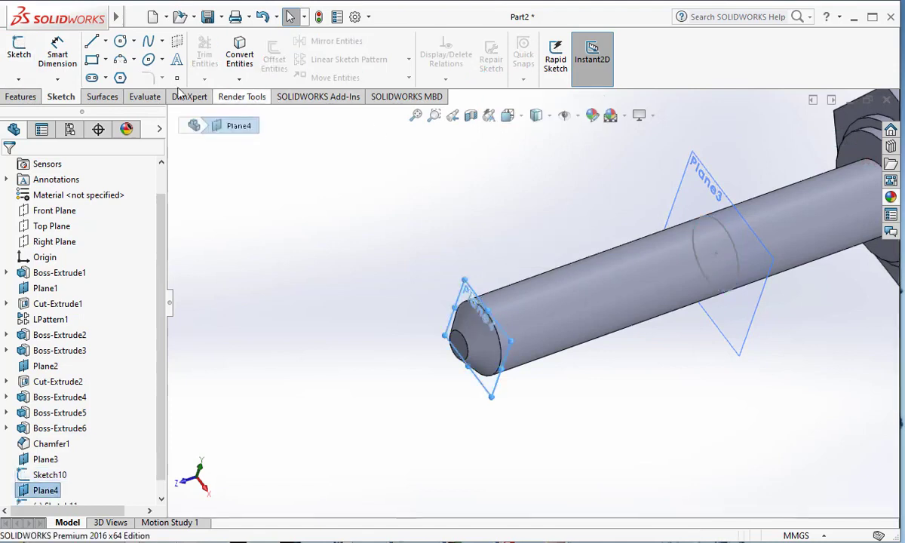
pyautogui.scroll(-3, 483, 322)
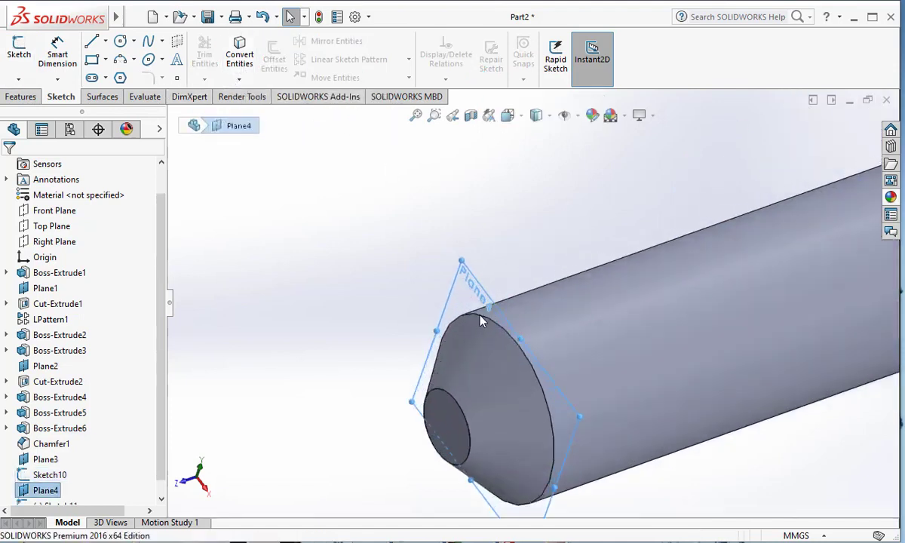
pyautogui.click(484, 323)
pyautogui.click(239, 52)
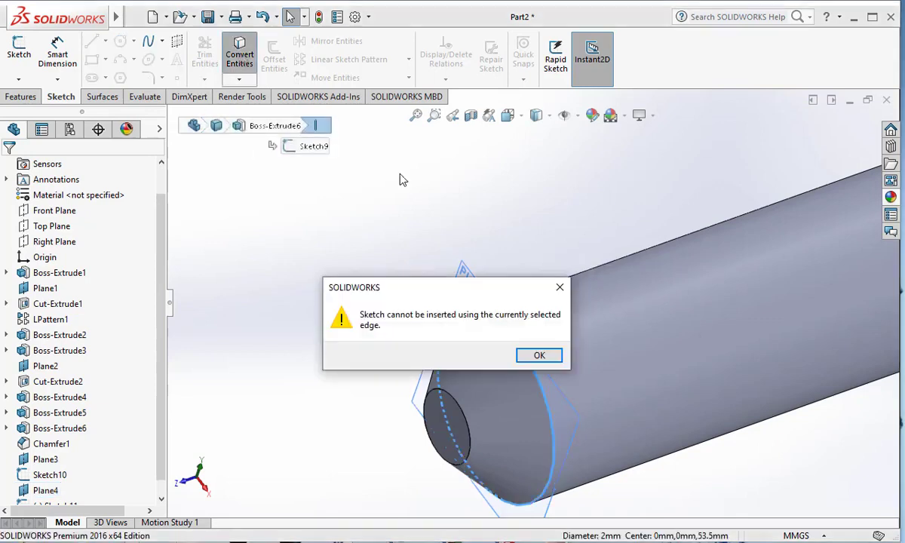
pyautogui.click(543, 357)
# Step: Start a sketch on the plane at the chamfer's base and convert the 2 mm circular edge into a sketch circle
pyautogui.rightClick(473, 284)
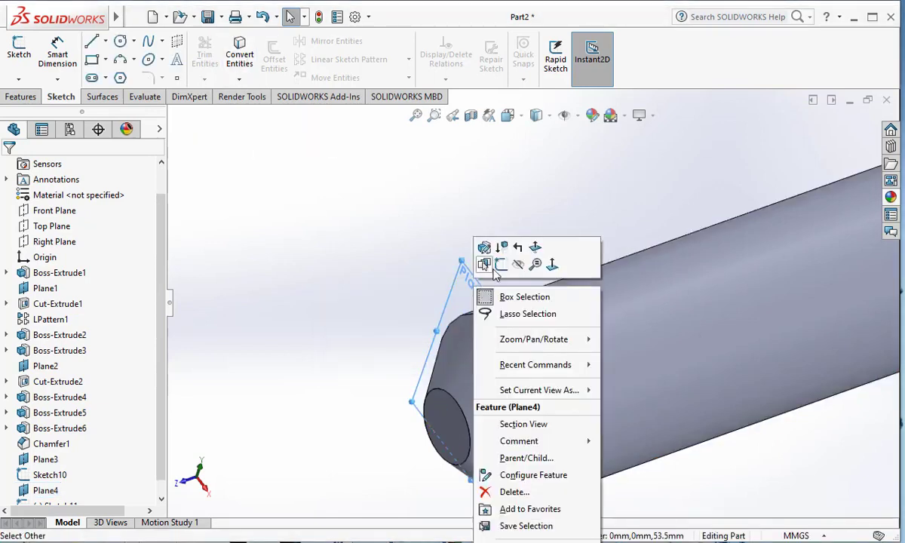
pyautogui.click(500, 266)
pyautogui.click(480, 329)
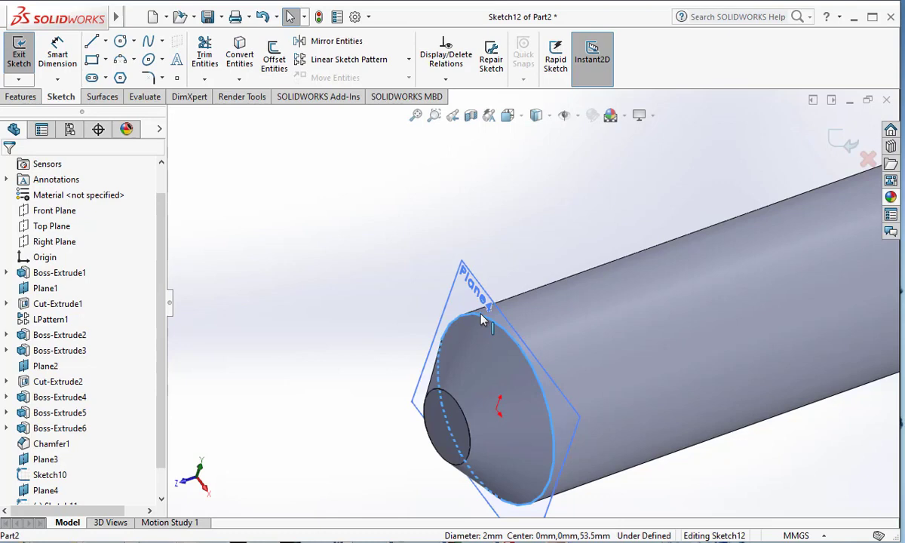
pyautogui.click(241, 59)
# Step: Cut-extrude the 2 mm circle 7 mm blind through the rod and keep all resulting bodies
pyautogui.scroll(6, 335, 278)
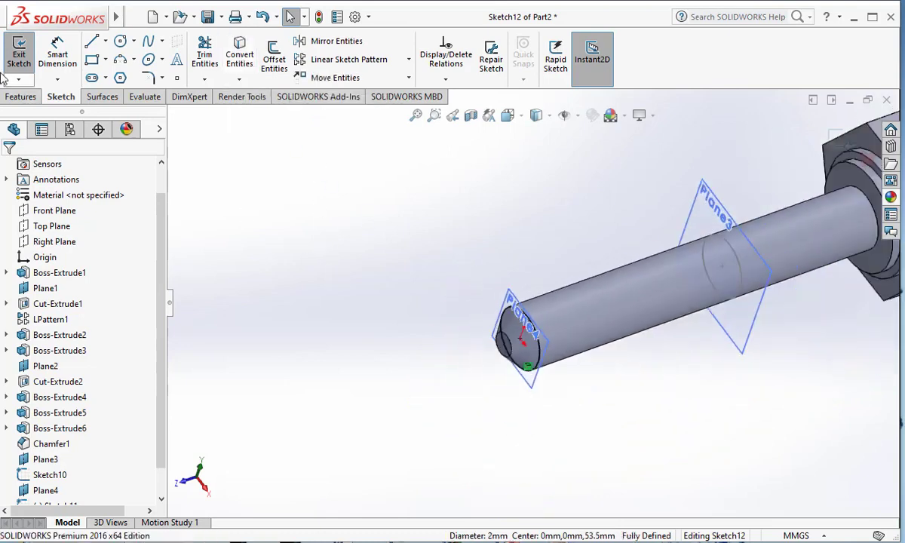
pyautogui.click(15, 98)
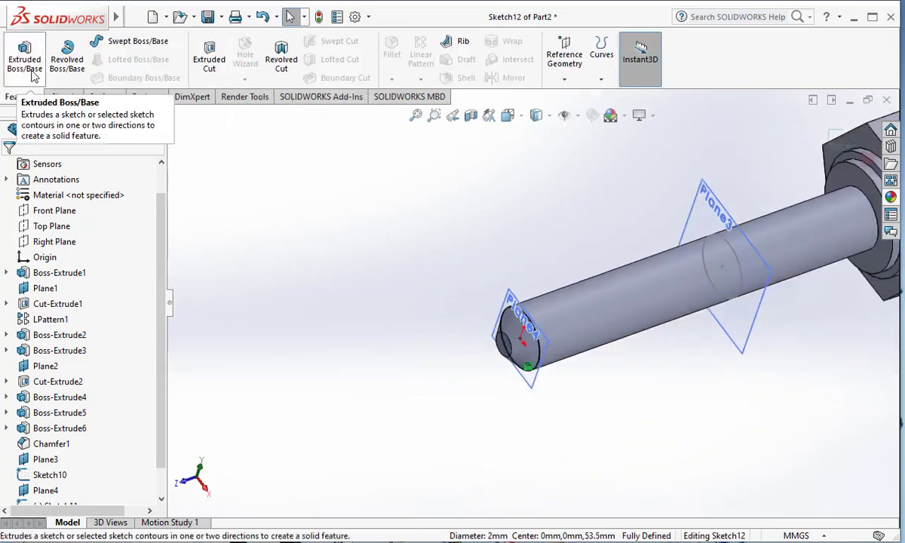
pyautogui.click(211, 70)
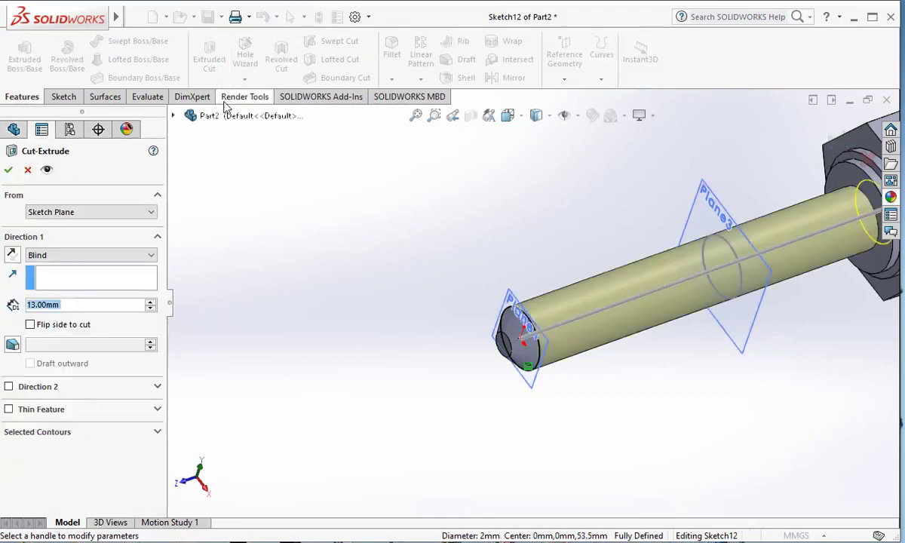
pyautogui.click(9, 172)
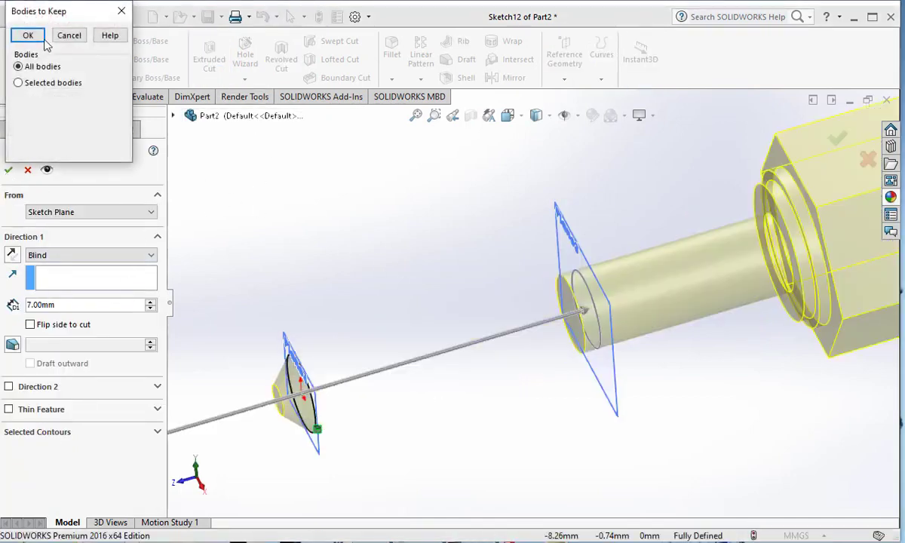
pyautogui.click(41, 39)
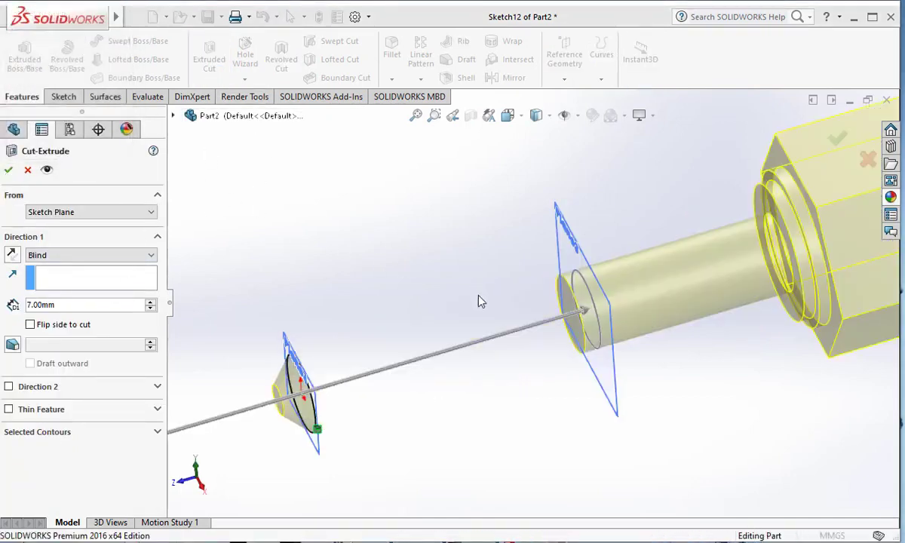
# Step: Start a chamfer on the rod's cut end face with a 35° angle
pyautogui.moveTo(481, 297); pyautogui.dragTo(502, 304, button='middle')
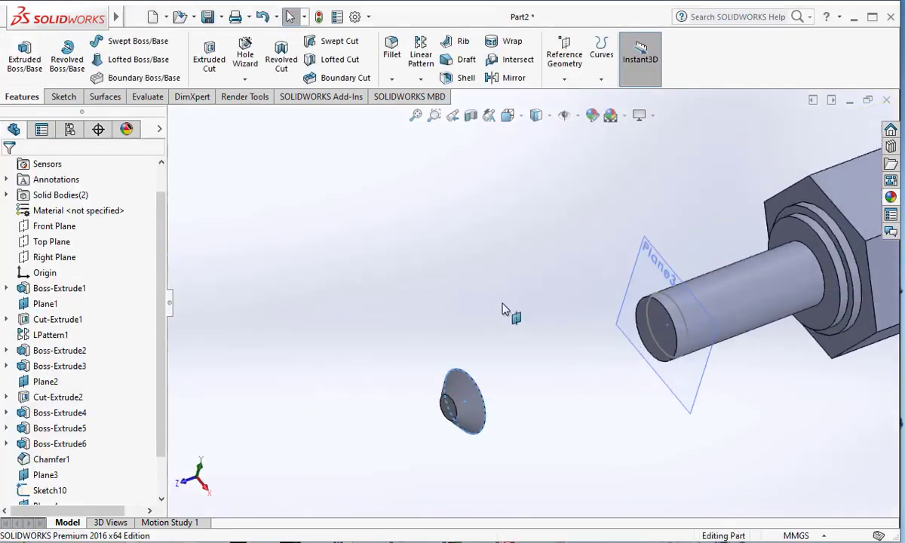
pyautogui.scroll(-5, 670, 277)
pyautogui.click(525, 348)
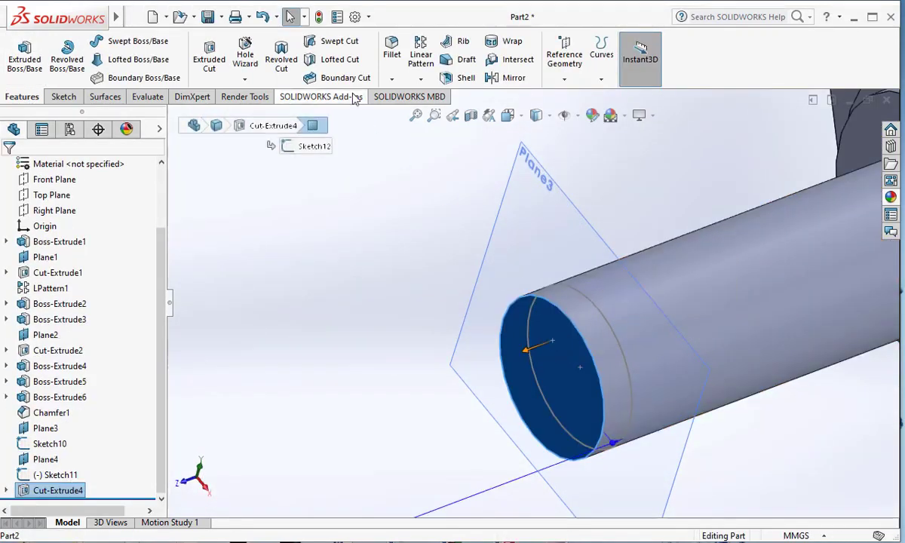
pyautogui.click(392, 80)
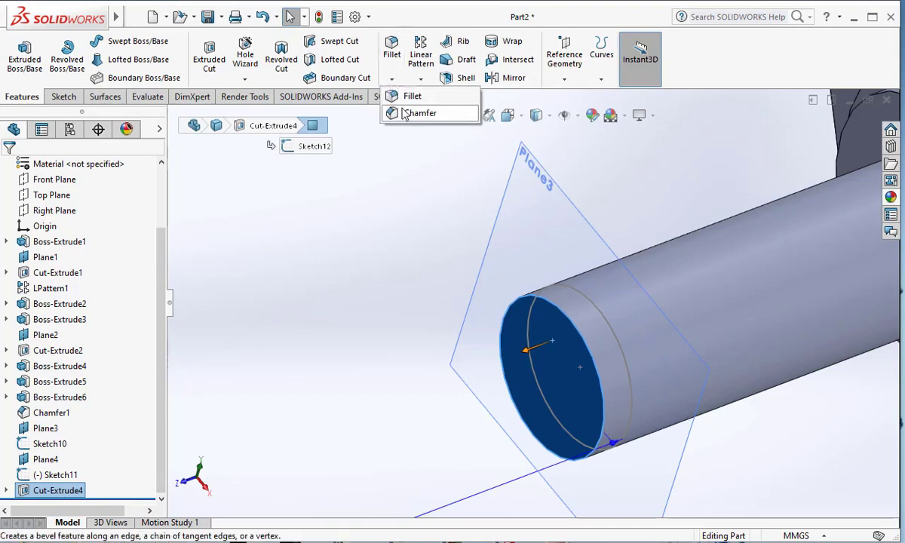
pyautogui.click(407, 112)
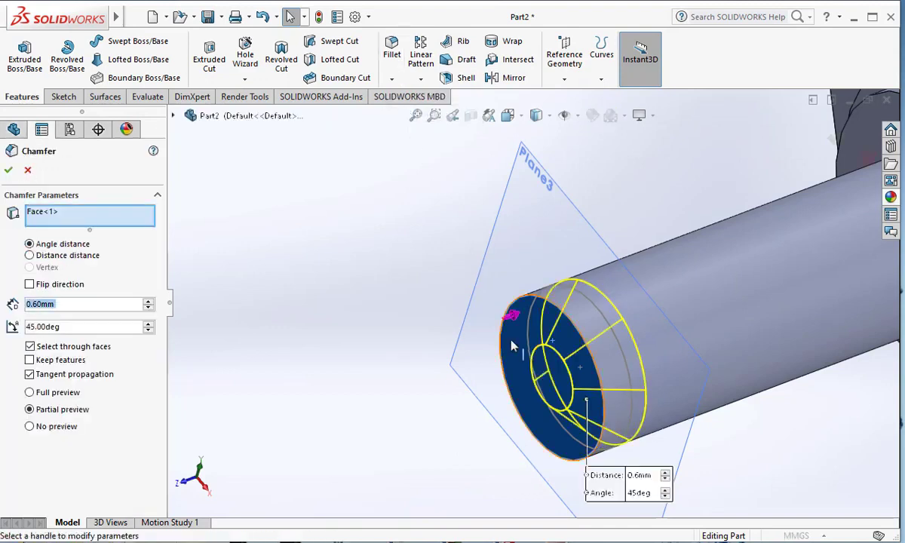
pyautogui.scroll(2, 476, 347)
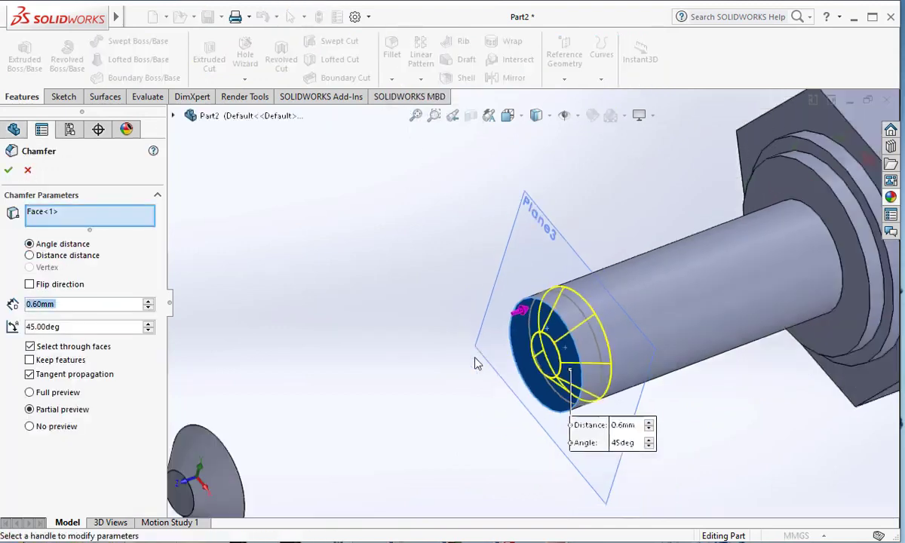
pyautogui.click(149, 326)
pyautogui.click(148, 327)
pyautogui.click(149, 327)
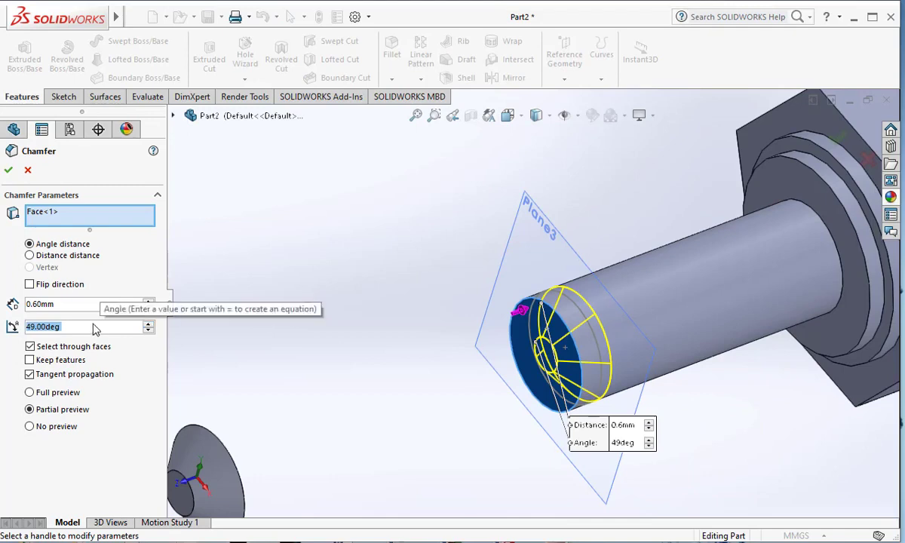
pyautogui.write('35')
# Step: Set the rod-end chamfer distance to 1 mm and apply the chamfer
pyautogui.click(66, 306)
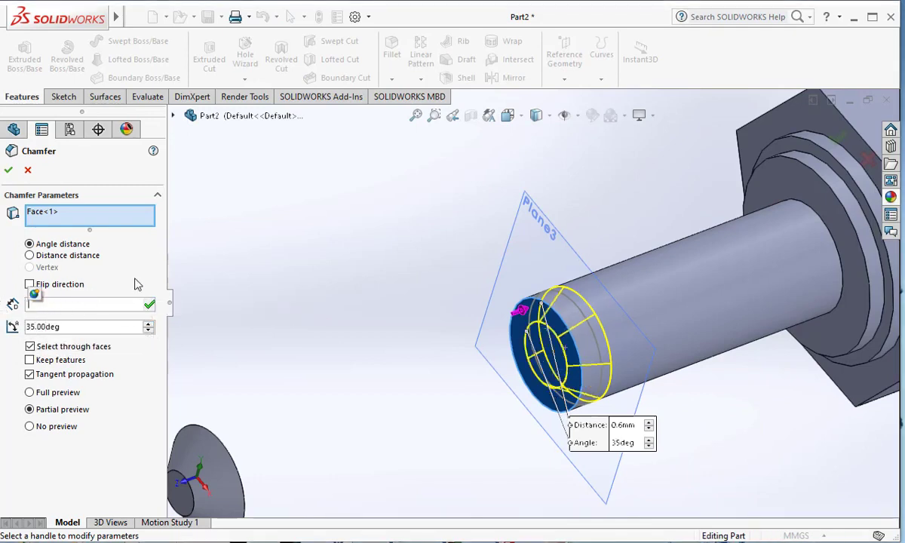
pyautogui.write('1')
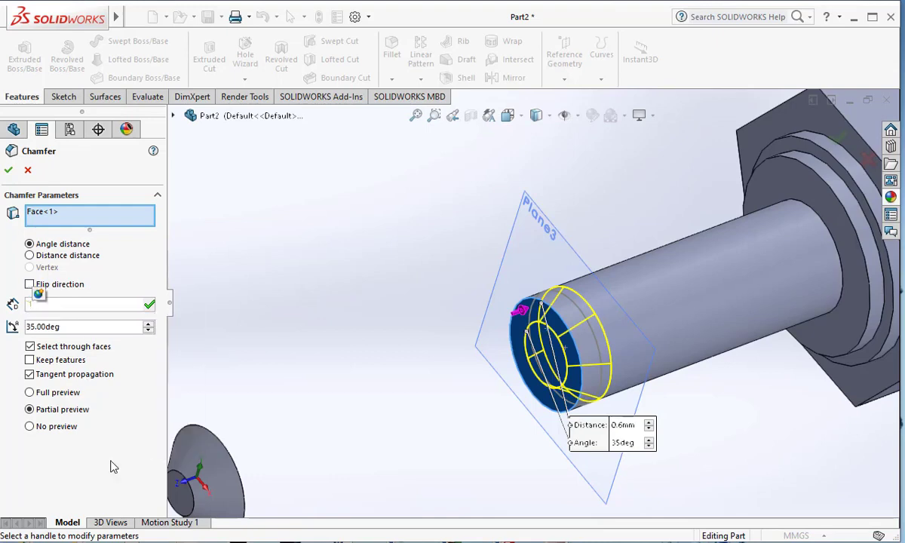
pyautogui.press('Return')
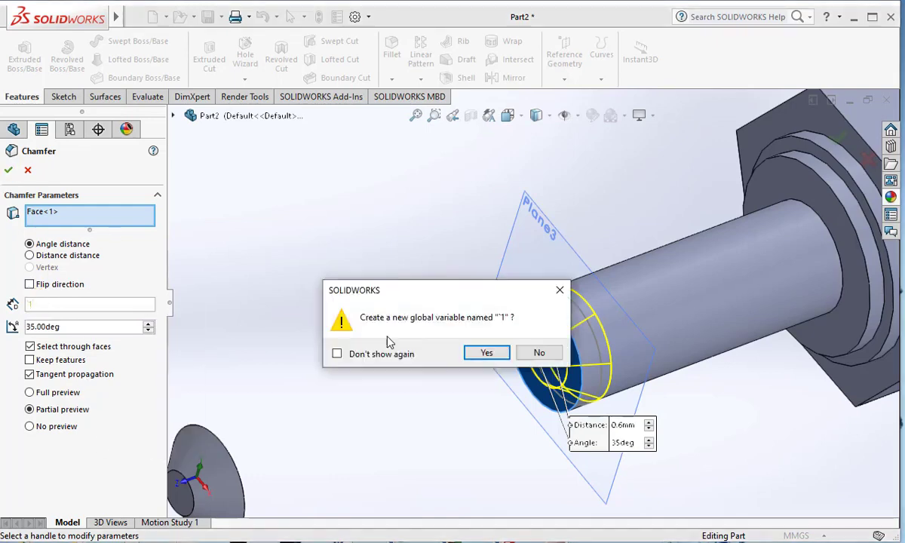
pyautogui.click(539, 353)
pyautogui.click(81, 305)
pyautogui.press('BackSpace')
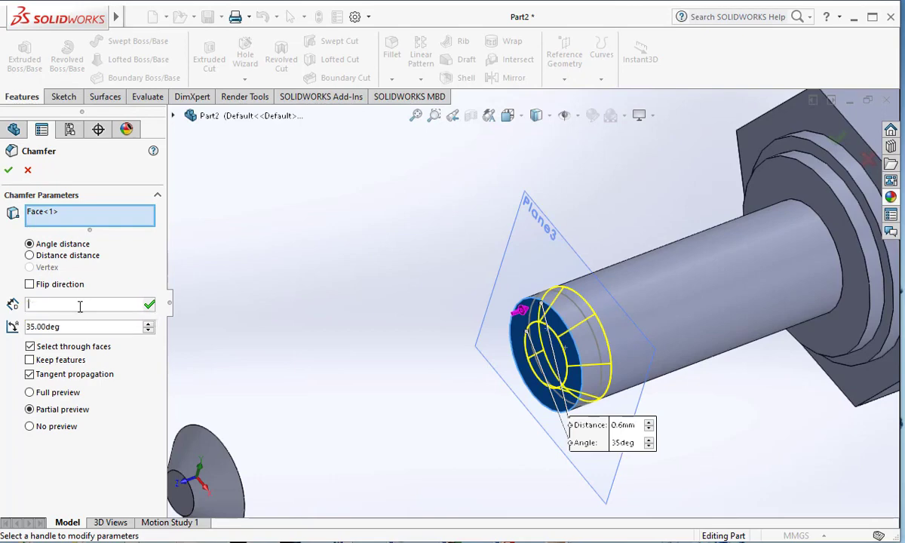
pyautogui.write('1')
pyautogui.click(97, 478)
pyautogui.click(9, 170)
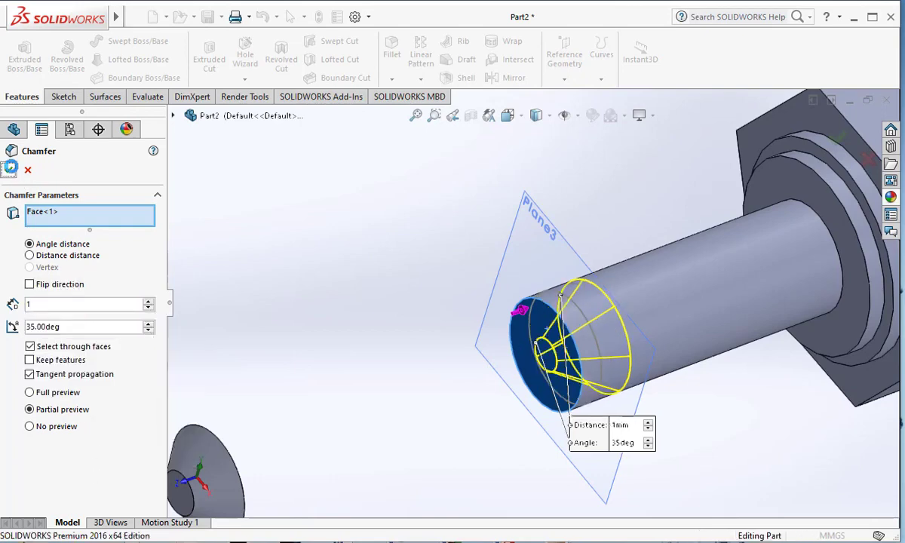
pyautogui.click(197, 281)
# Step: Loft a solid between the detached tip cone's large circular edge and the small circular edge at the rod's chamfered end
pyautogui.scroll(4, 377, 294)
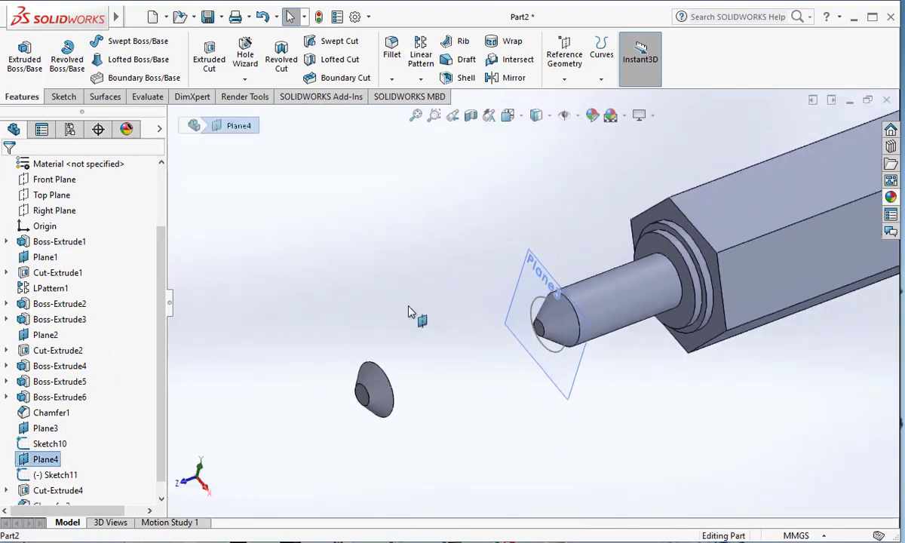
pyautogui.scroll(-2, 477, 328)
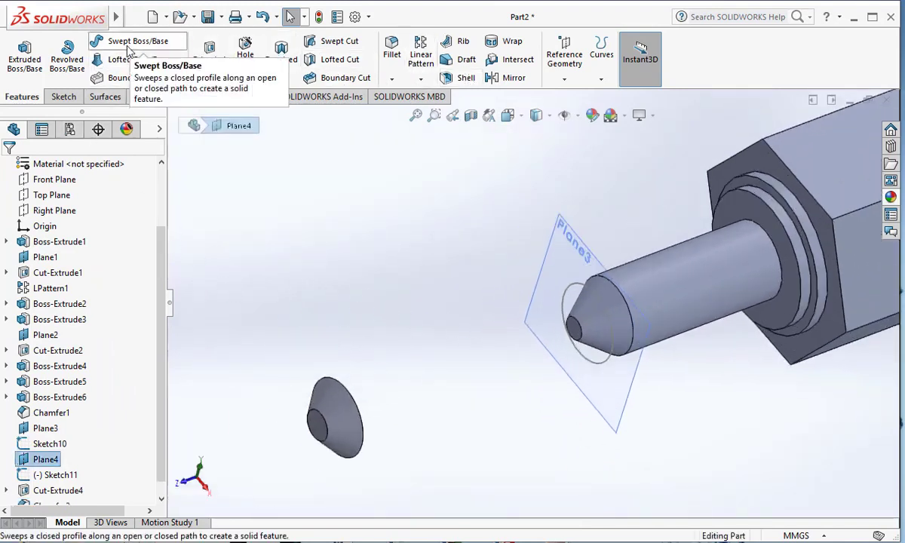
pyautogui.click(334, 381)
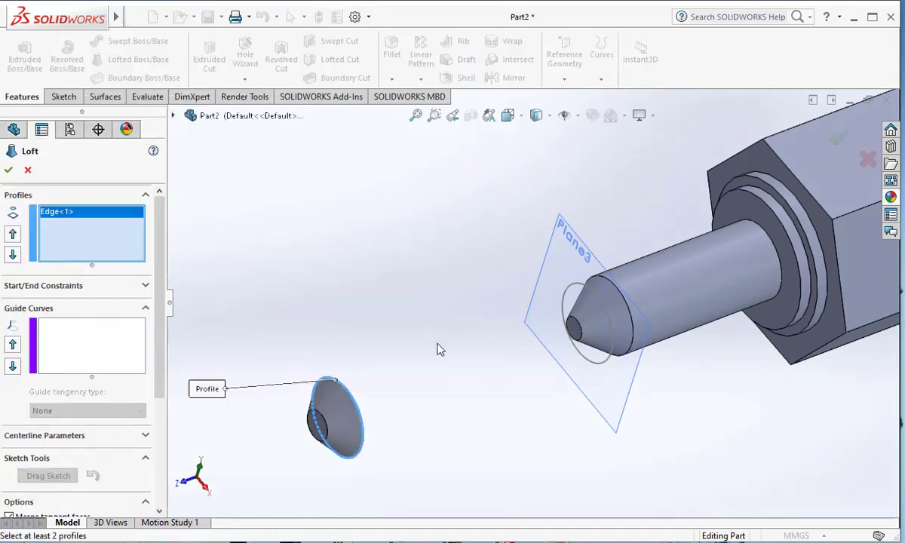
pyautogui.click(574, 326)
pyautogui.click(9, 171)
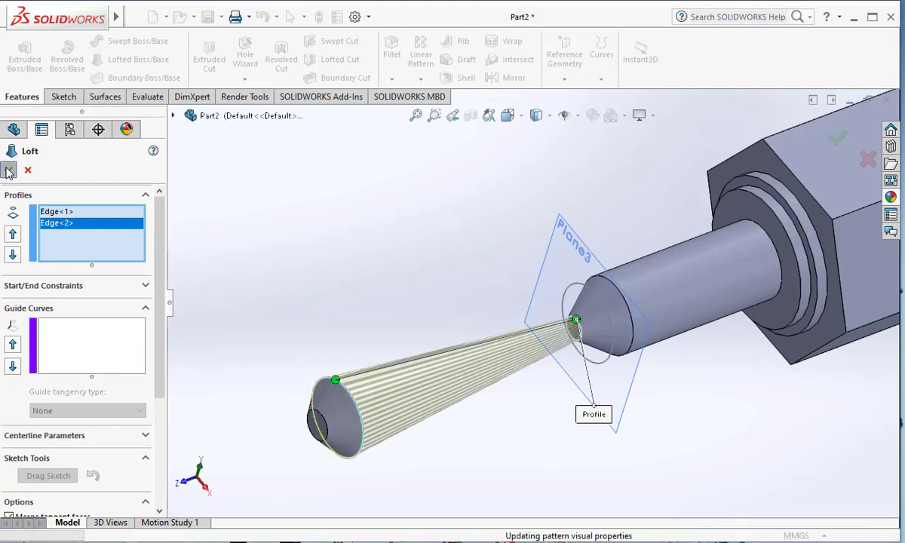
pyautogui.click(395, 288)
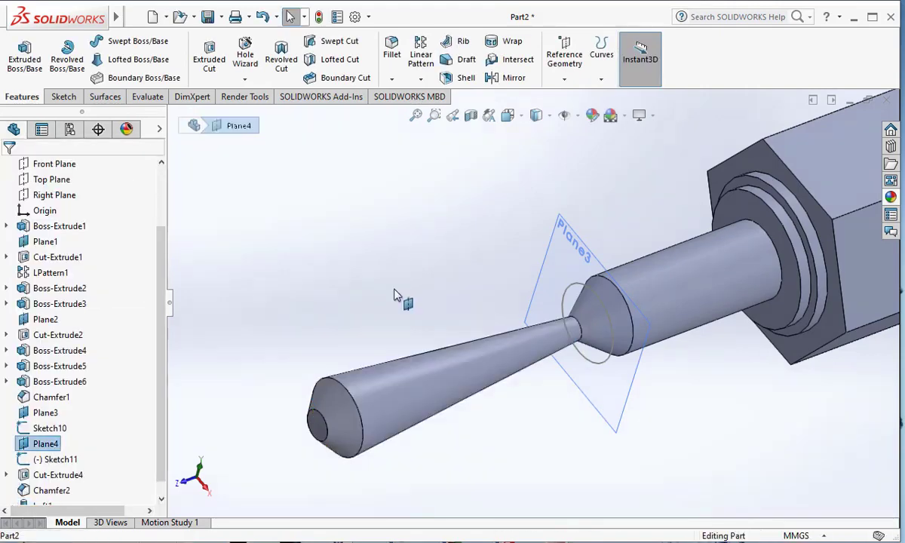
# Step: Hide Plane4 and Plane3 in the model view
pyautogui.scroll(7, 396, 289)
pyautogui.moveTo(596, 291); pyautogui.dragTo(651, 366, button='middle')
pyautogui.rightClick(651, 365)
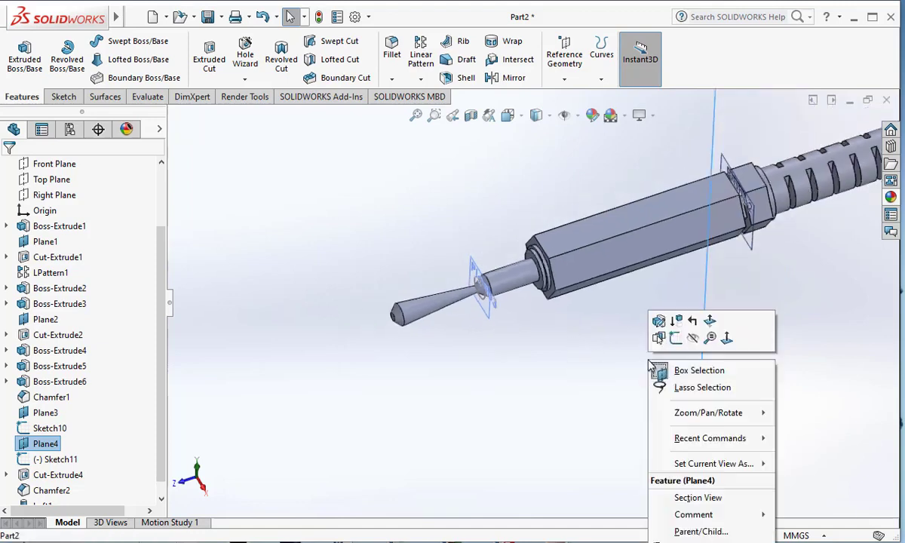
pyautogui.click(692, 338)
pyautogui.scroll(-3, 471, 290)
pyautogui.rightClick(451, 257)
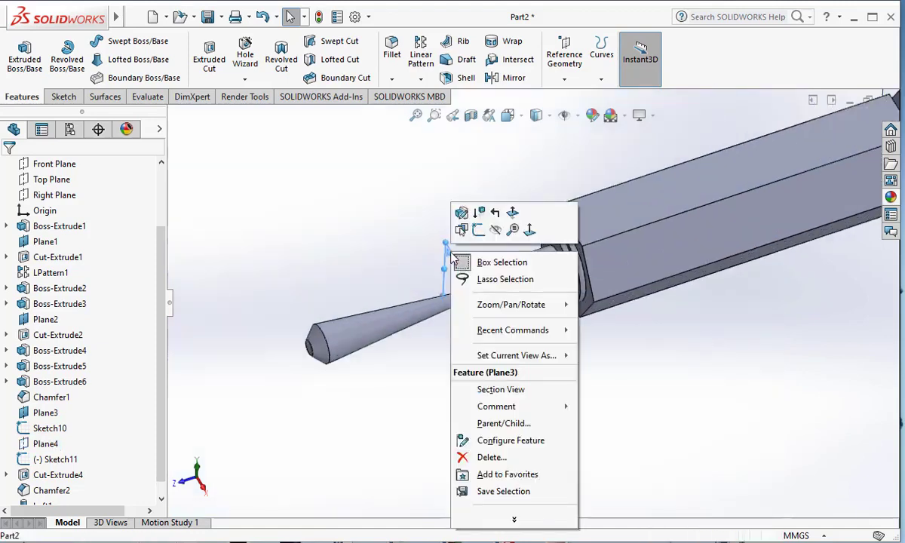
pyautogui.click(496, 229)
pyautogui.scroll(2, 515, 311)
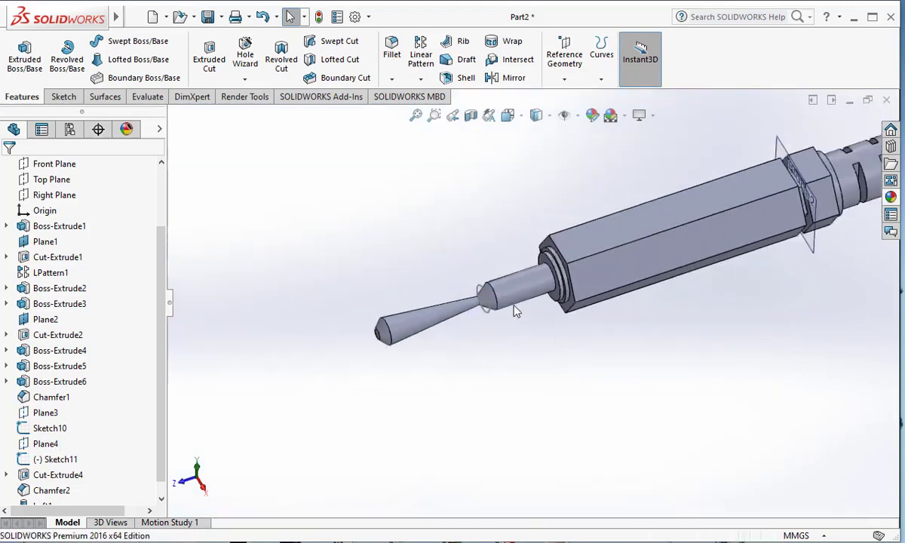
# Step: Hide the leftover circle sketch, Sketch10, around the rod's chamfered end
pyautogui.scroll(-3, 498, 298)
pyautogui.rightClick(466, 278)
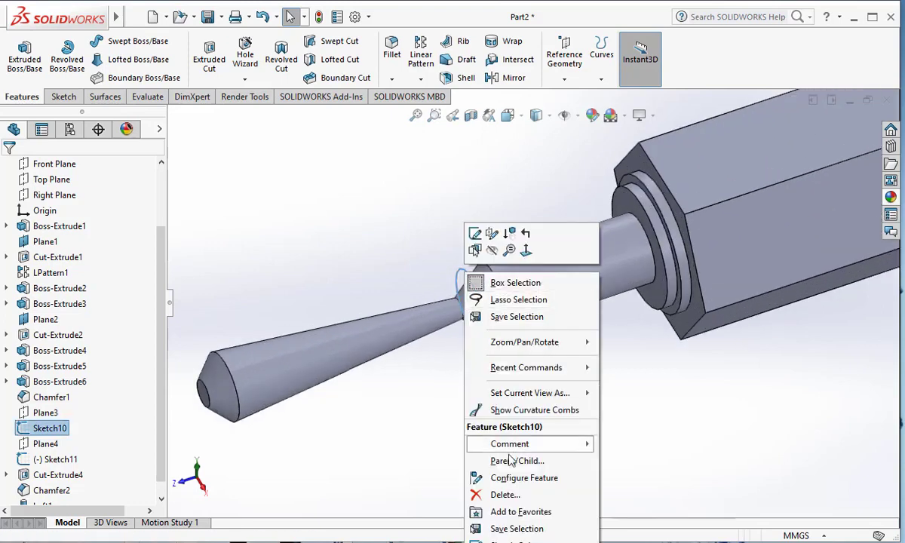
pyautogui.click(481, 251)
pyautogui.scroll(4, 513, 317)
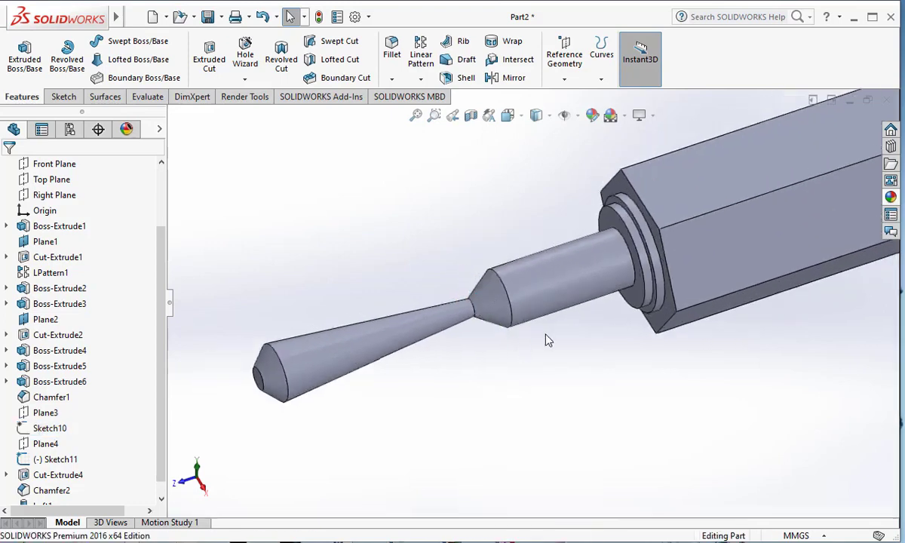
# Step: Hide Plane2 at the hexagonal collar and Plane1 on the grooved cylinder
pyautogui.scroll(-5, 562, 267)
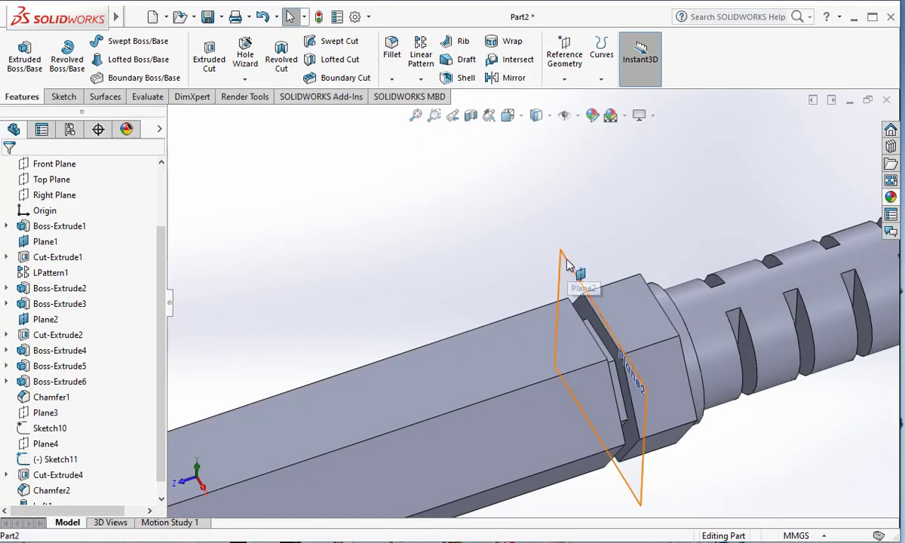
pyautogui.rightClick(564, 265)
pyautogui.click(611, 239)
pyautogui.scroll(5, 632, 299)
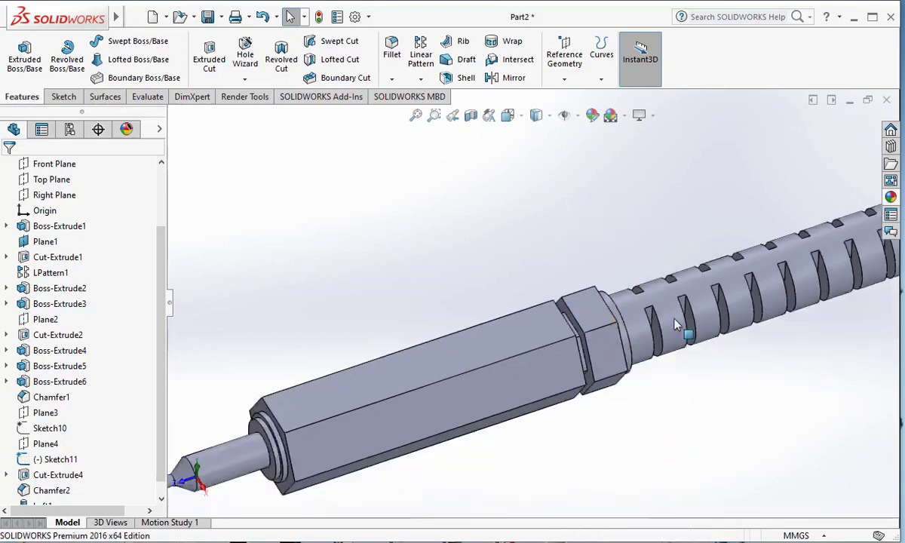
pyautogui.scroll(-5, 626, 303)
pyautogui.rightClick(605, 281)
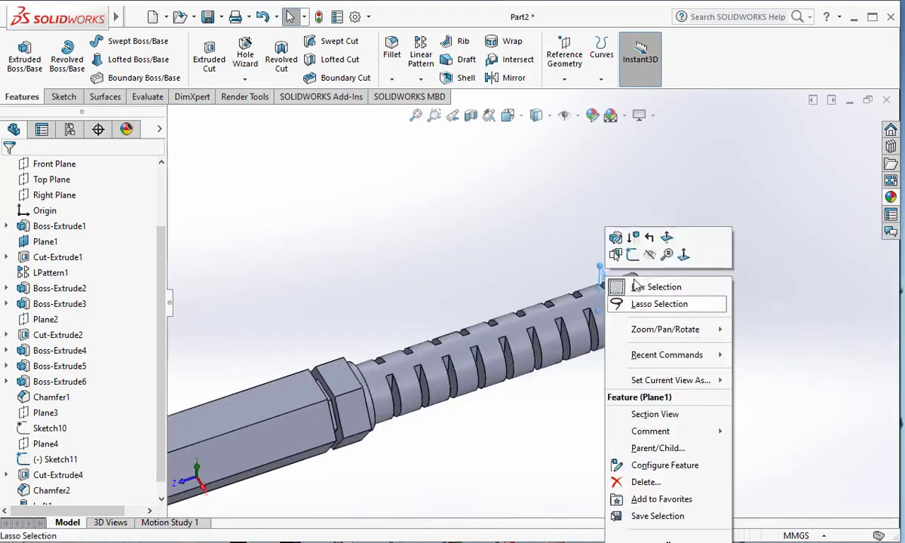
pyautogui.click(643, 256)
pyautogui.scroll(5, 664, 329)
pyautogui.scroll(2, 567, 347)
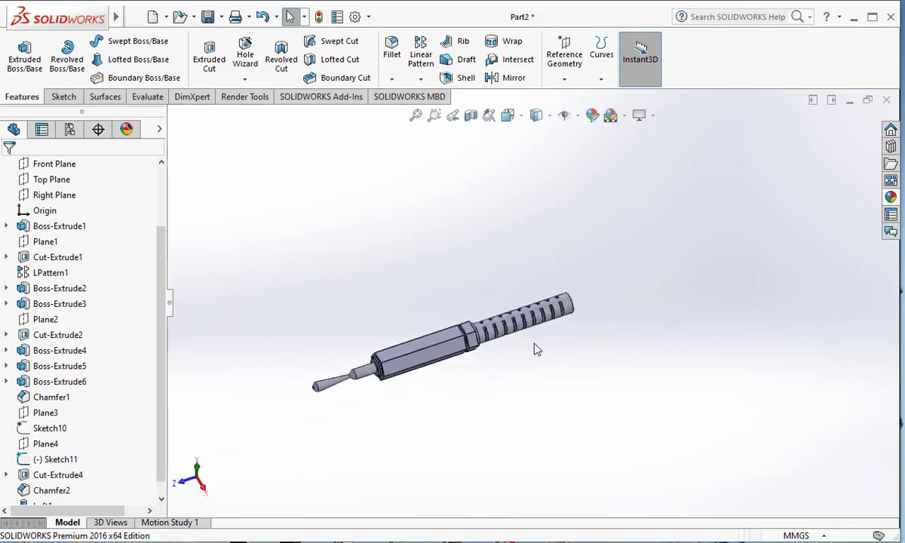
# Step: Start a sketch on the Right Plane and draw a horizontal line outward from the origin at the grooved cylinder's end face
pyautogui.moveTo(535, 349); pyautogui.dragTo(575, 395, button='middle')
pyautogui.scroll(-4, 588, 344)
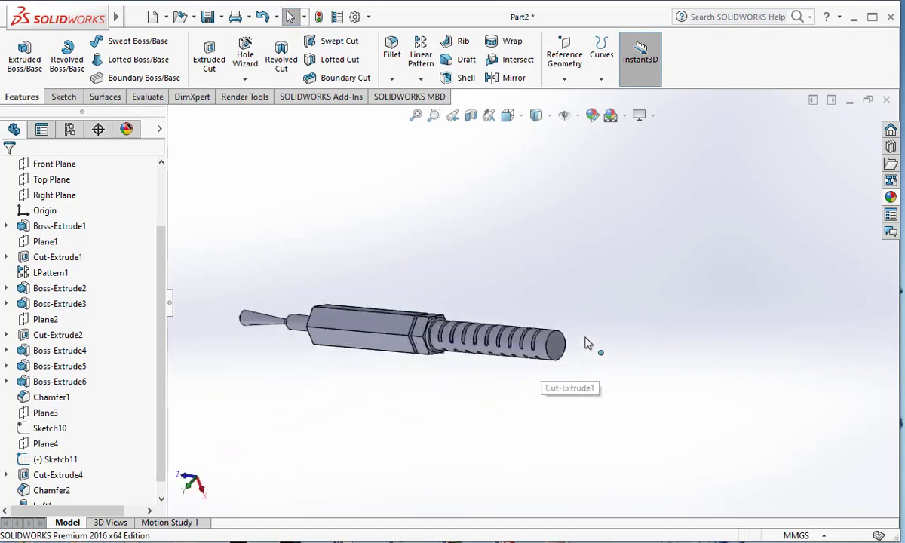
pyautogui.click(51, 195)
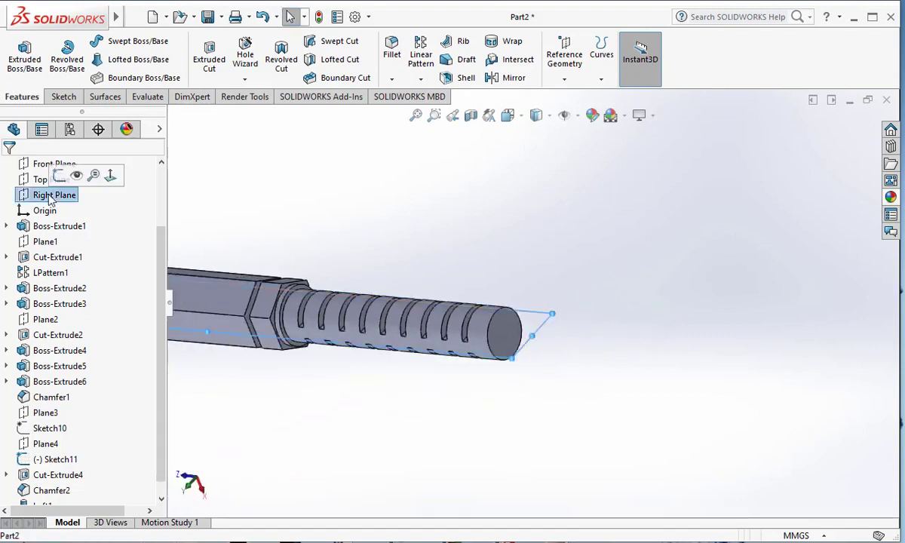
pyautogui.click(80, 175)
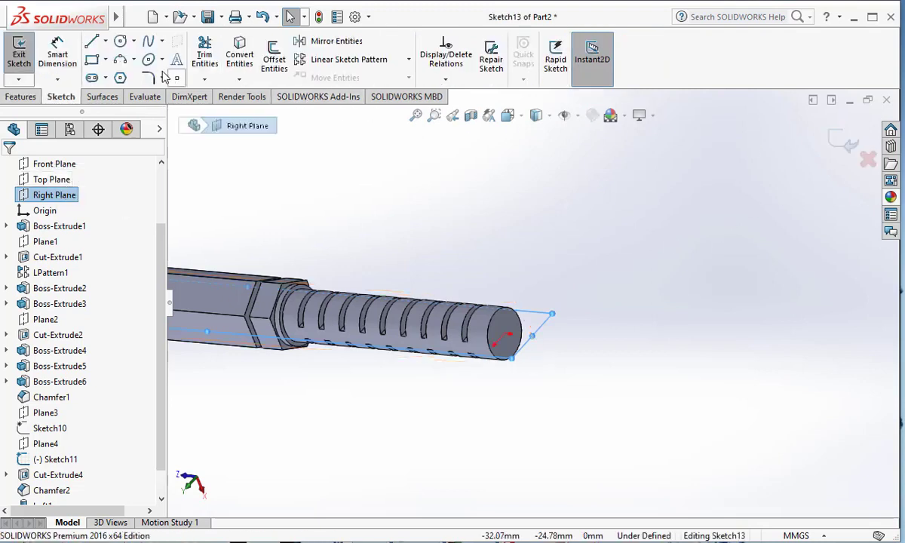
pyautogui.click(149, 42)
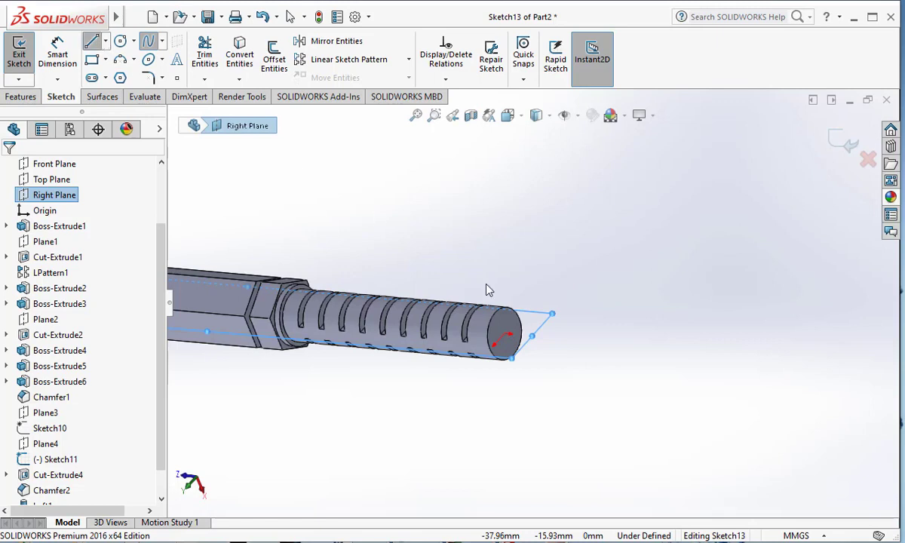
pyautogui.click(511, 334)
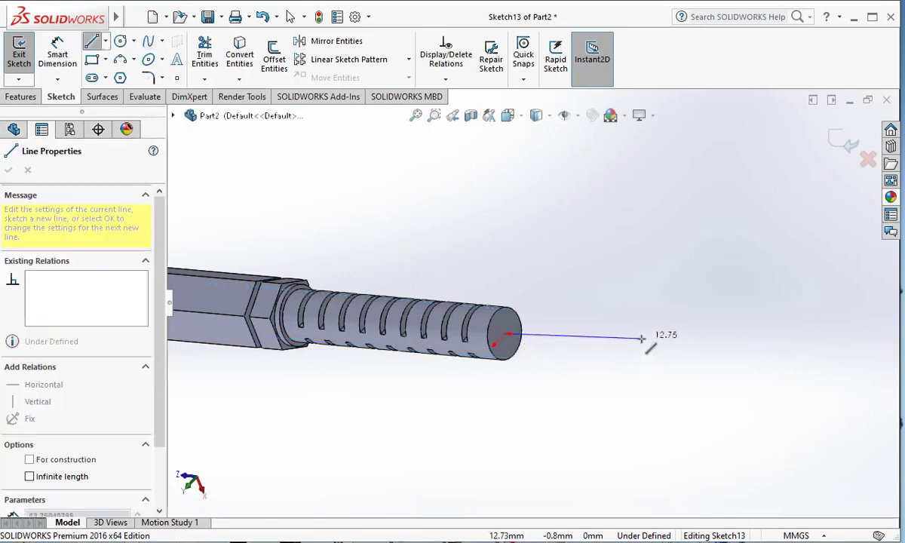
pyautogui.click(655, 349)
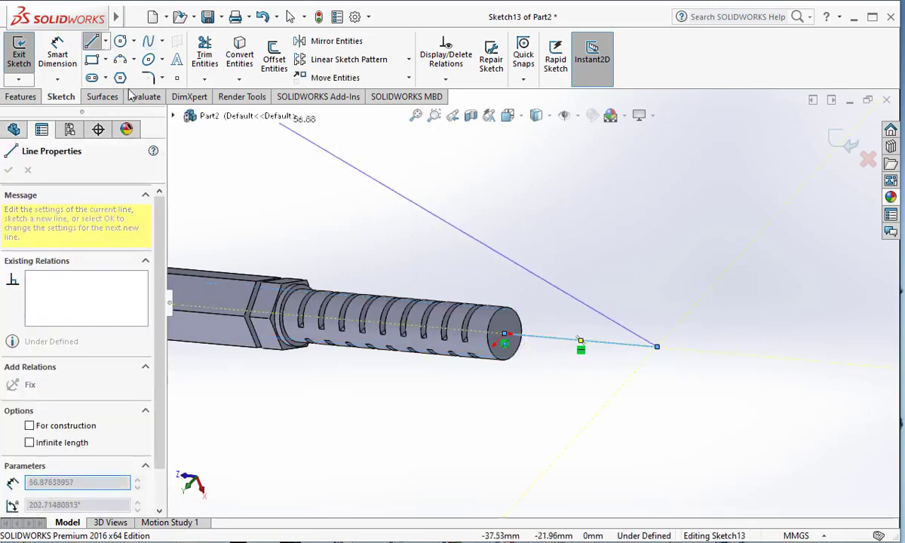
pyautogui.press('Escape')
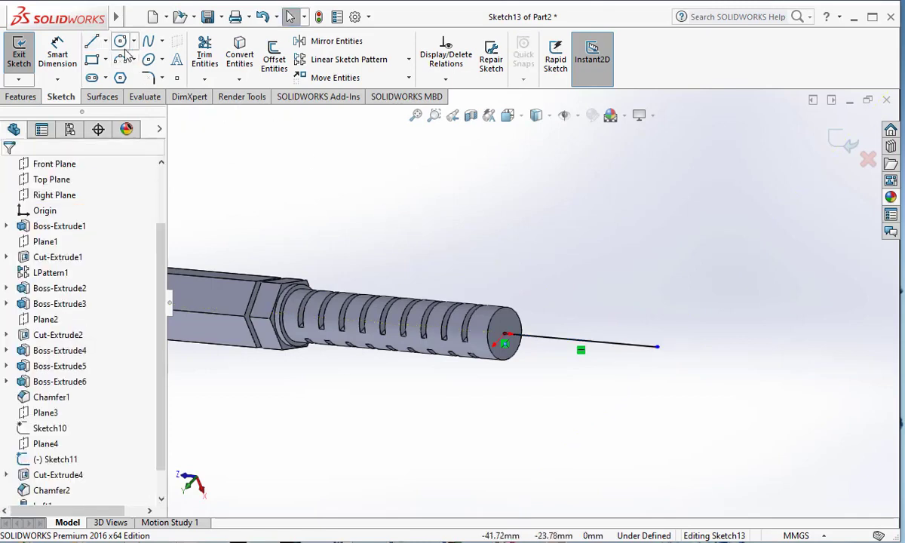
# Step: Draw an S-shaped four-point spline about 84 mm long, starting from the outer end of the horizontal line
pyautogui.click(148, 42)
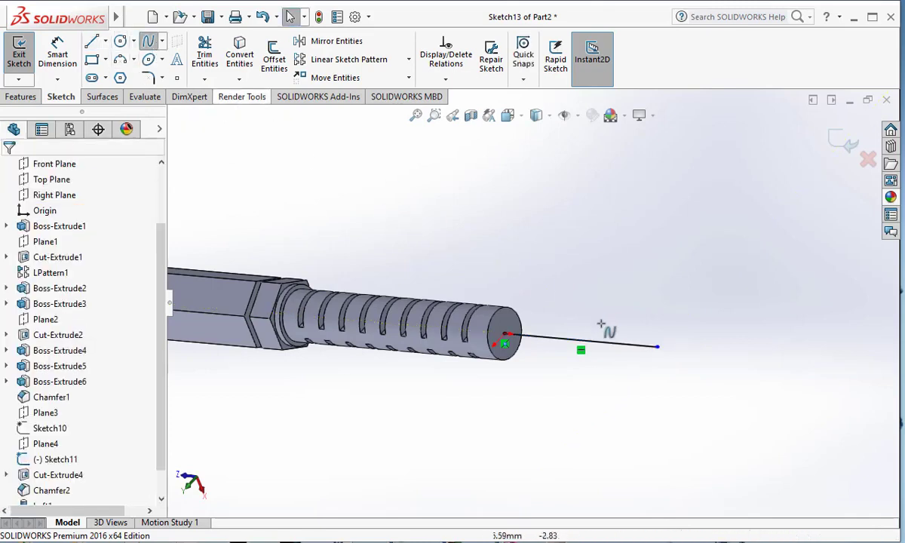
pyautogui.click(657, 347)
pyautogui.click(767, 300)
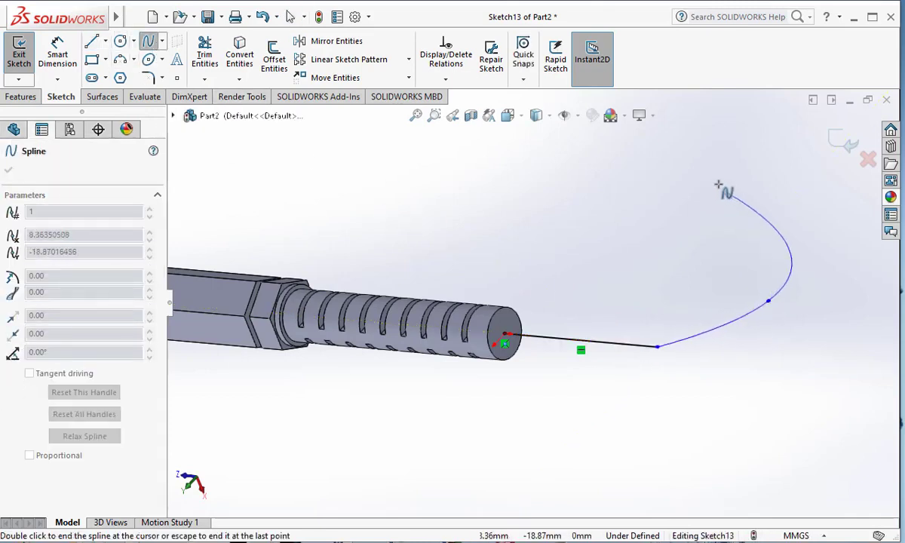
pyautogui.click(566, 196)
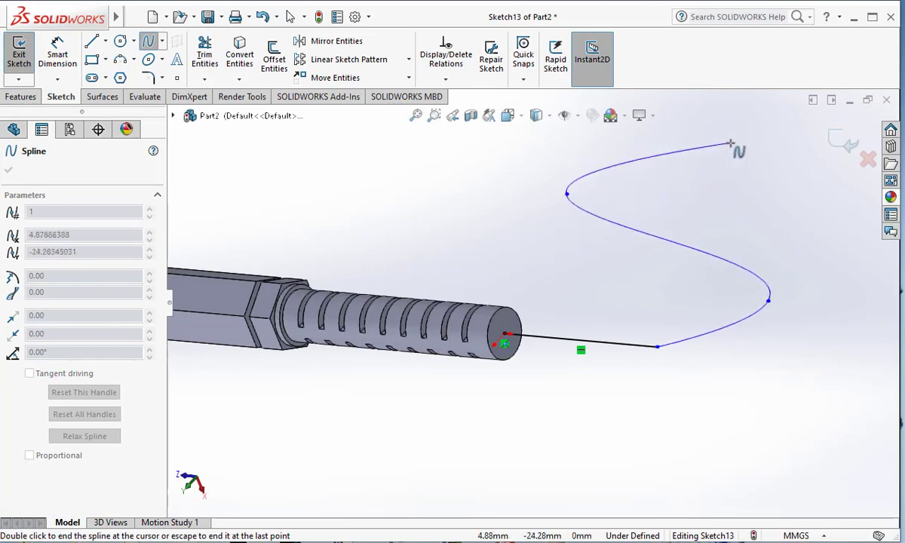
pyautogui.scroll(4, 731, 144)
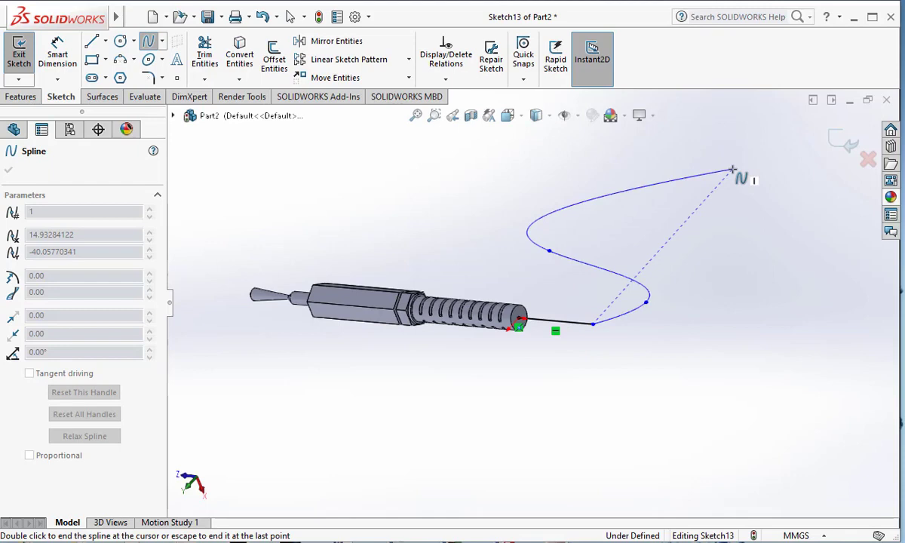
pyautogui.doubleClick(732, 170)
# Step: Make the spline tangent to the horizontal line where they meet
pyautogui.scroll(-4, 631, 326)
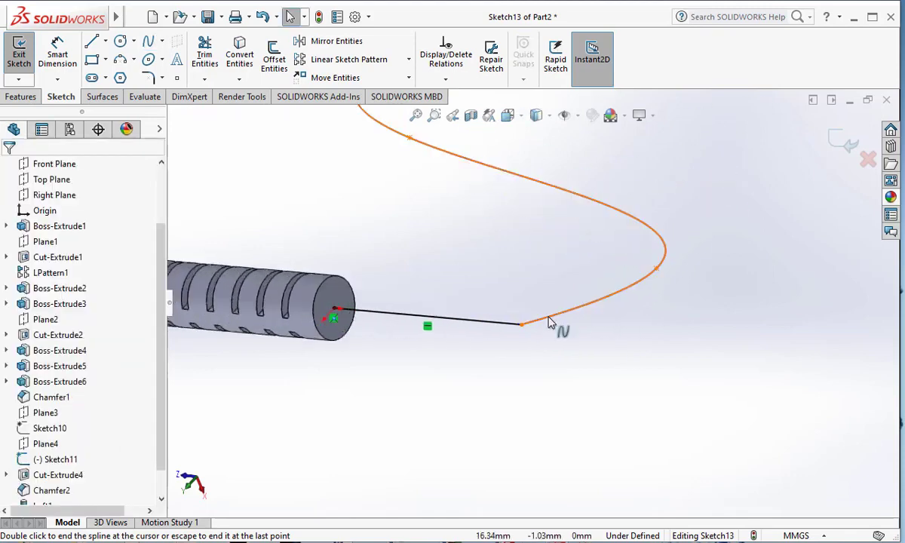
pyautogui.click(527, 324)
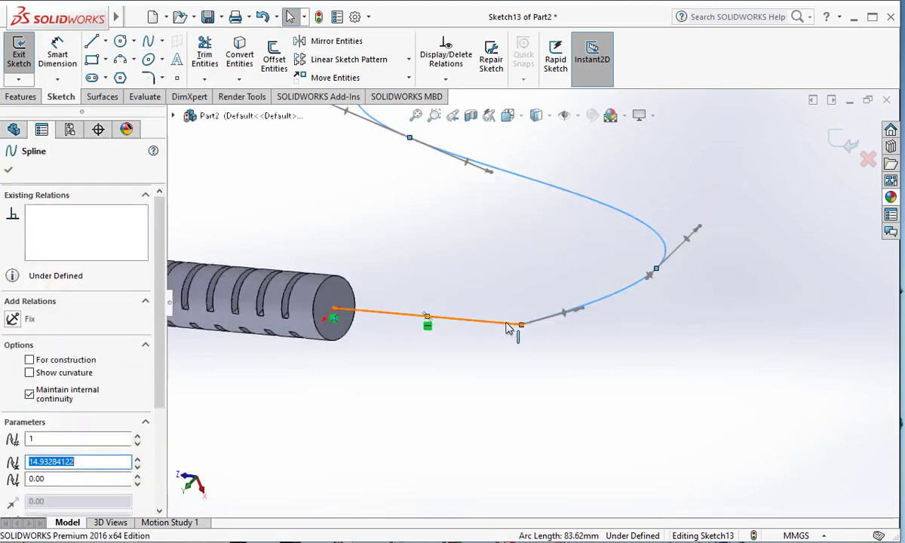
pyautogui.keyDown('ctrl'); pyautogui.click(511, 324); pyautogui.keyUp('ctrl')
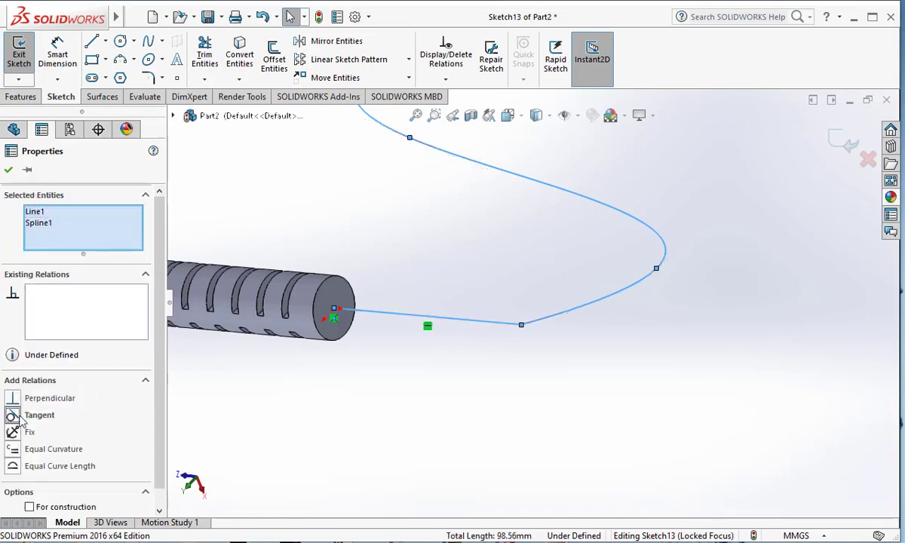
pyautogui.click(13, 416)
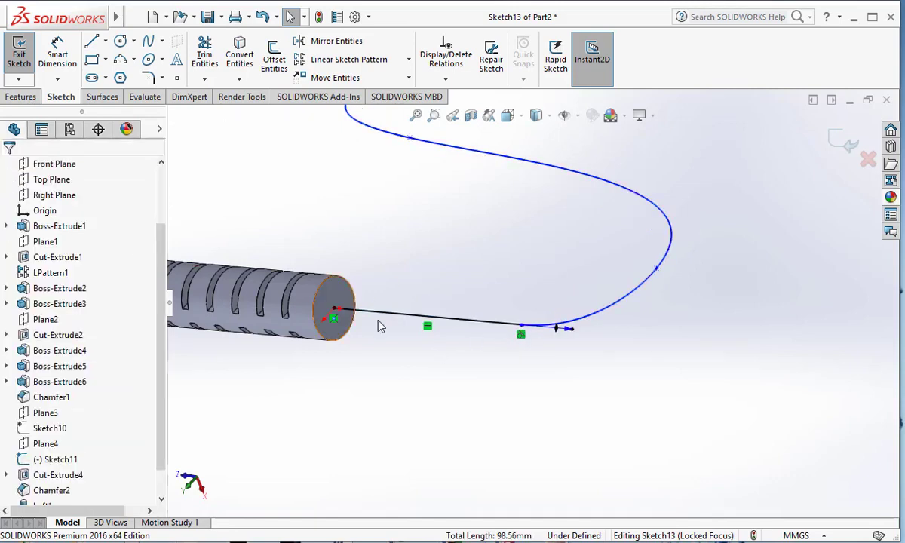
# Step: Close the cable path sketch and start a new sketch on the grooved cylinder's end face
pyautogui.scroll(6, 430, 375)
pyautogui.scroll(-5, 465, 318)
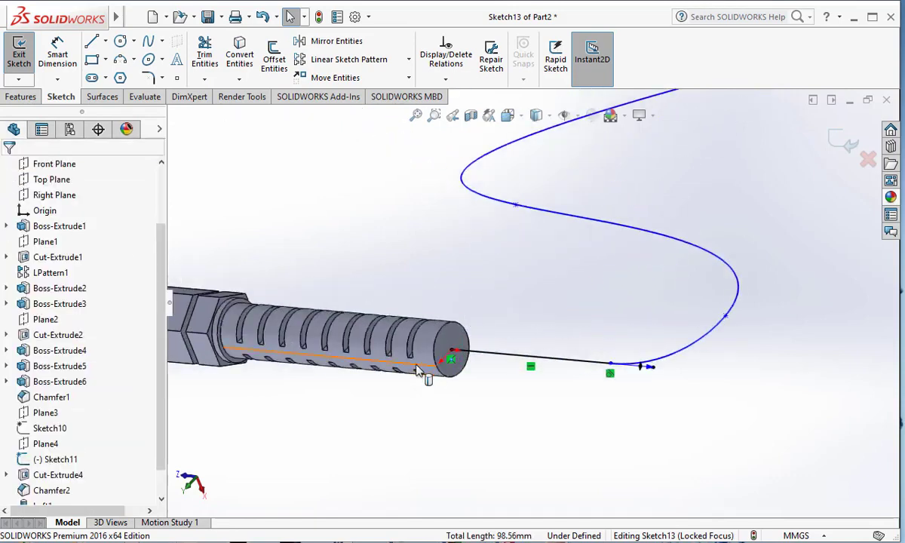
pyautogui.scroll(-2, 417, 369)
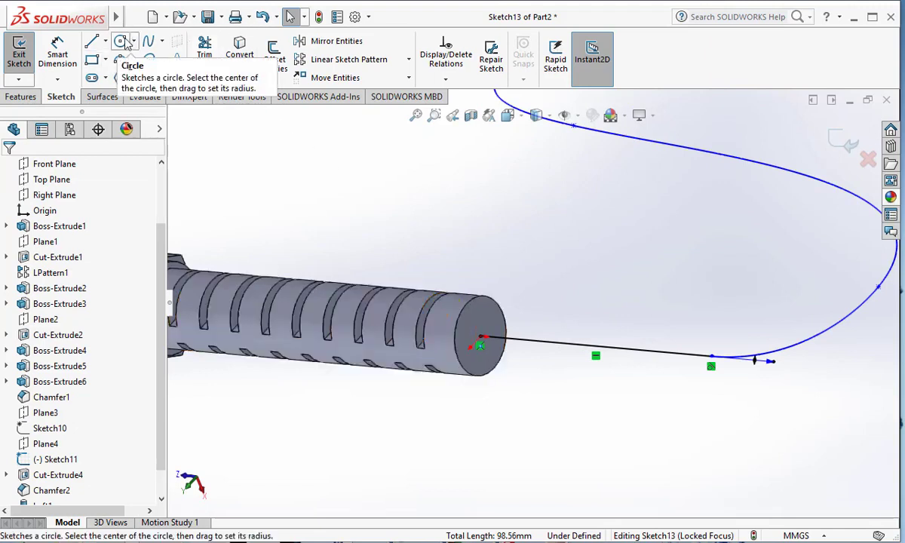
pyautogui.click(126, 43)
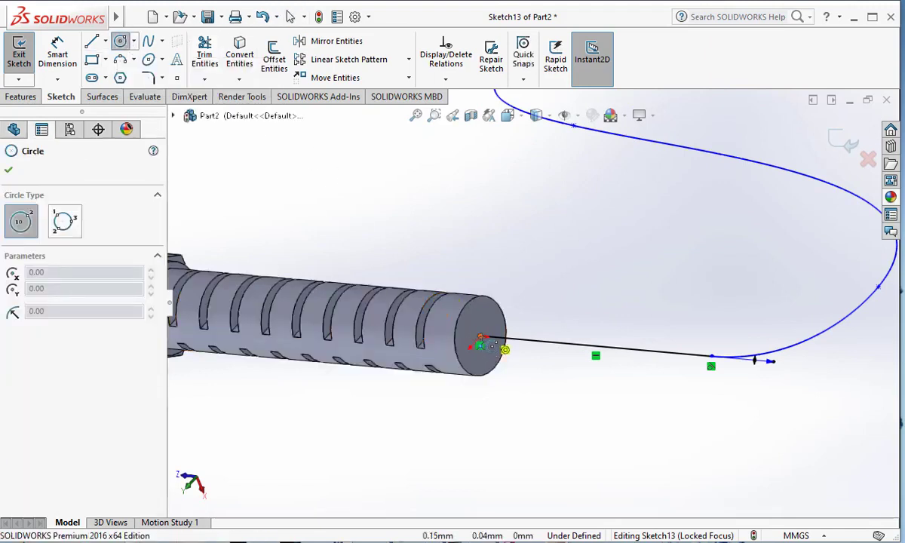
pyautogui.press('Escape')
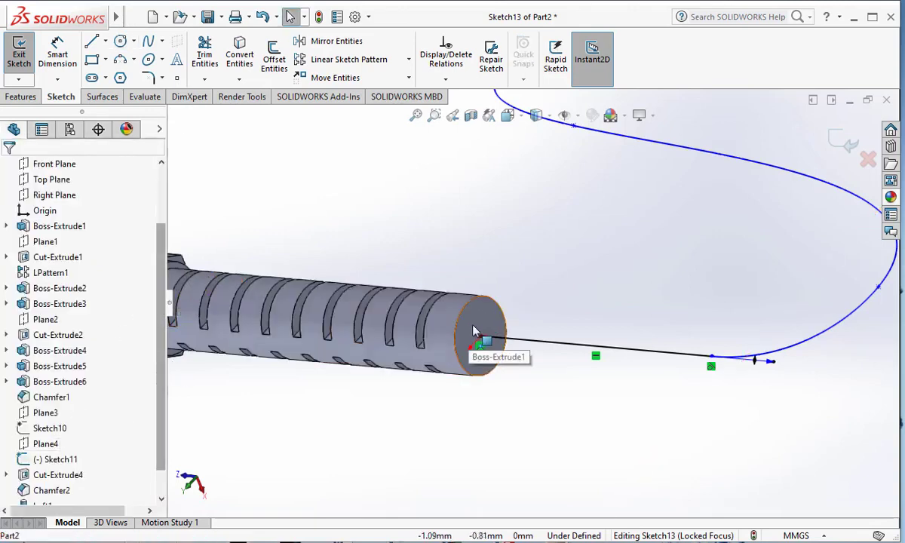
pyautogui.click(500, 325)
pyautogui.rightClick(495, 318)
pyautogui.click(492, 355)
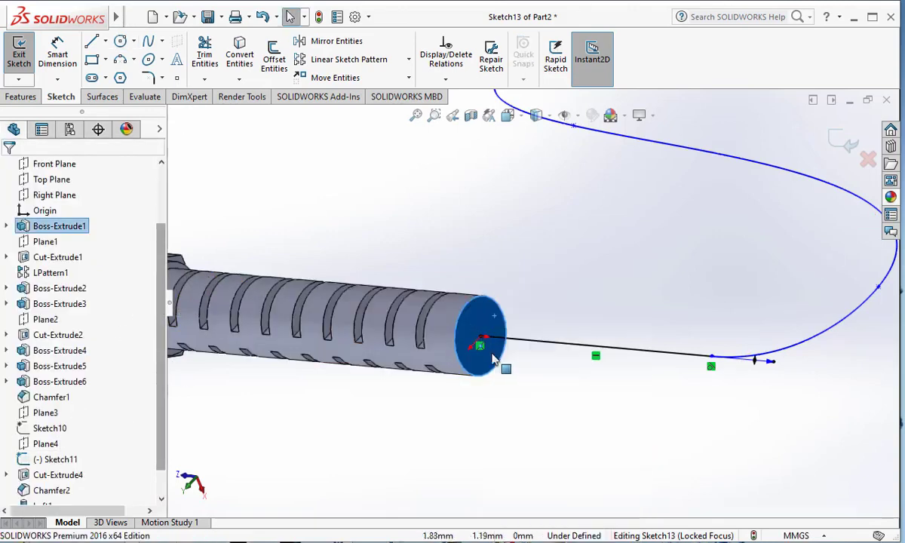
pyautogui.click(19, 54)
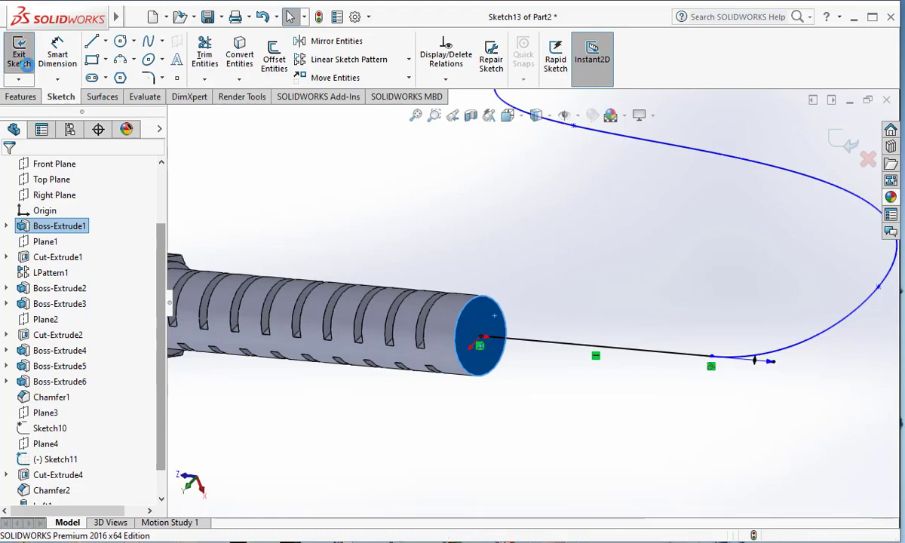
pyautogui.rightClick(484, 330)
pyautogui.click(507, 298)
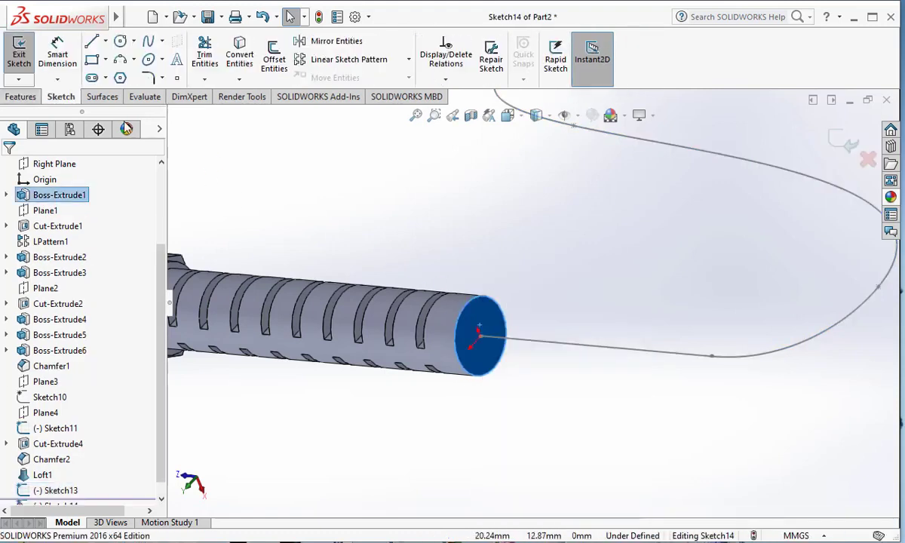
# Step: Draw a circle centred on the origin on the end face and set its diameter to 2.5 mm
pyautogui.click(480, 330)
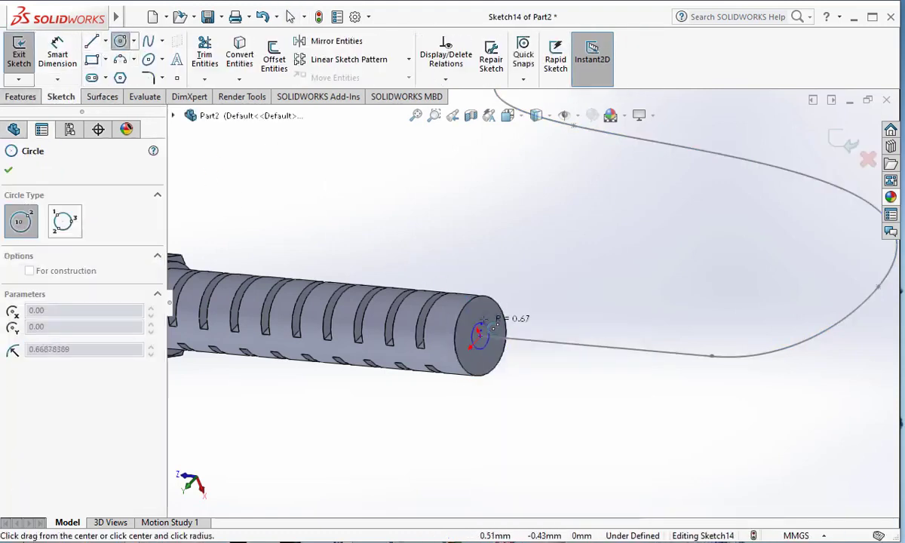
pyautogui.click(494, 323)
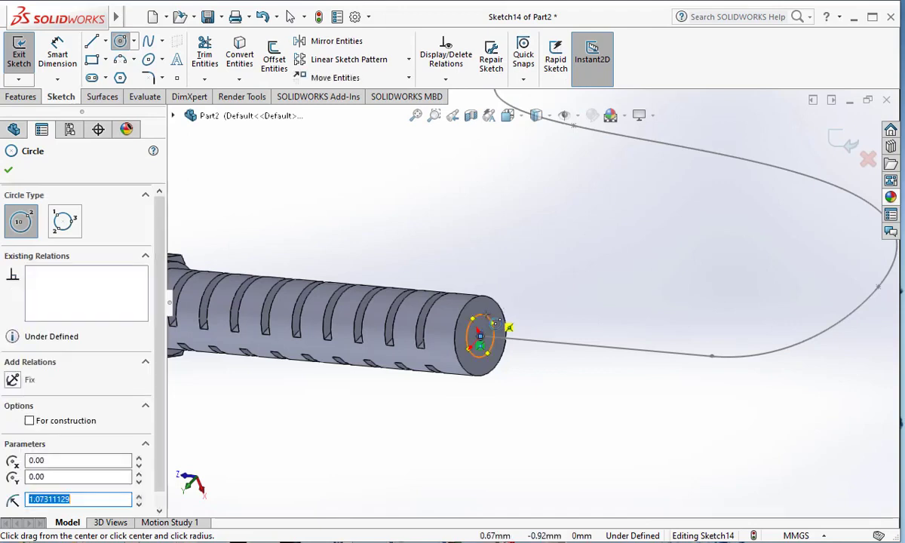
pyautogui.press('Escape')
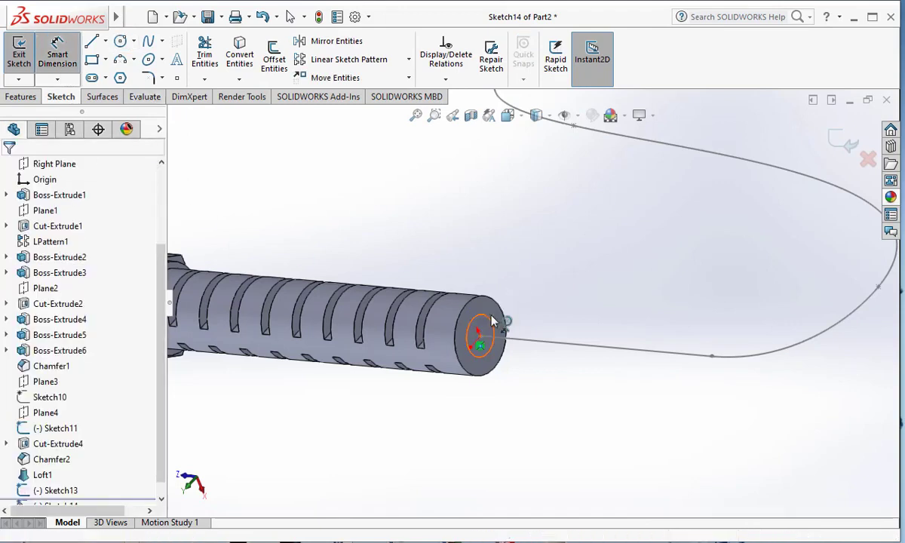
pyautogui.click(490, 317)
pyautogui.click(530, 290)
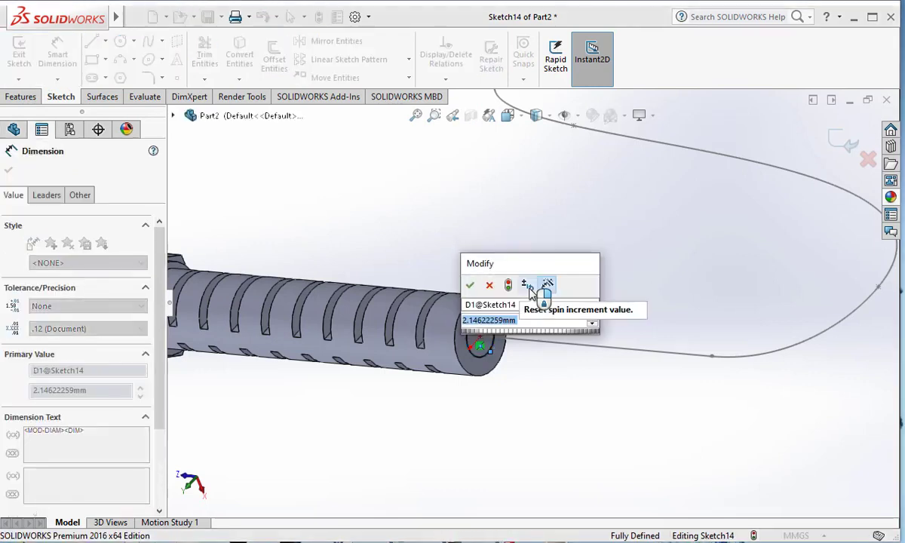
pyautogui.write('2.5')
pyautogui.press('Return')
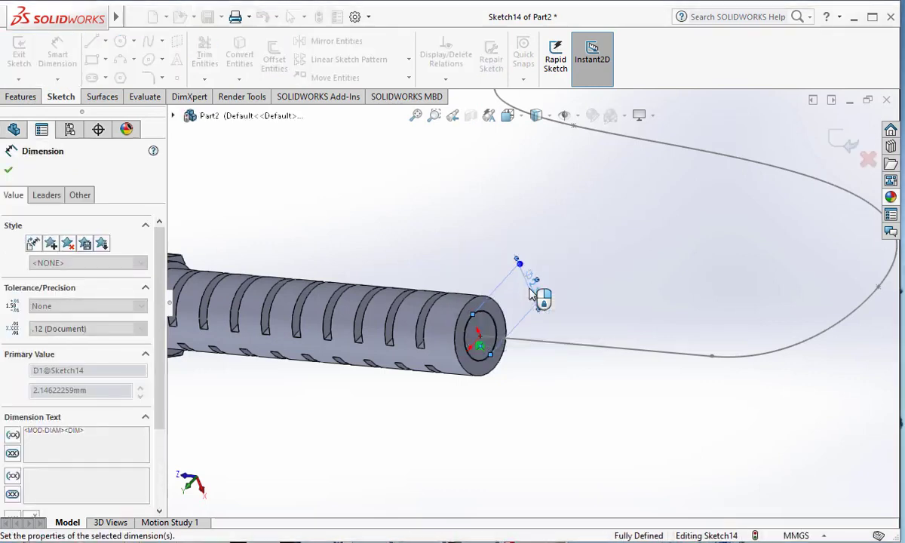
# Step: Extrude the end-face circle as a blind, merged boss 20 mm in the reversed direction, into the grooved cylinder
pyautogui.click(20, 98)
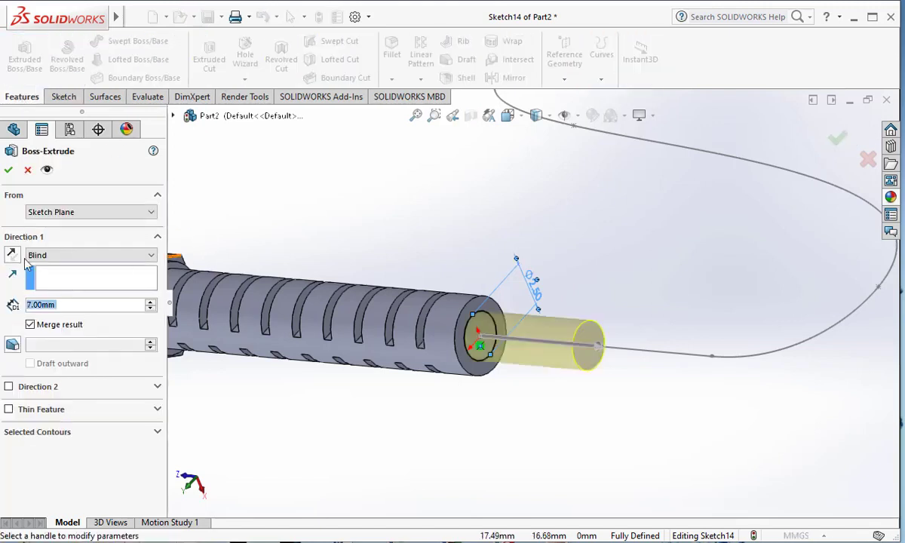
pyautogui.click(15, 256)
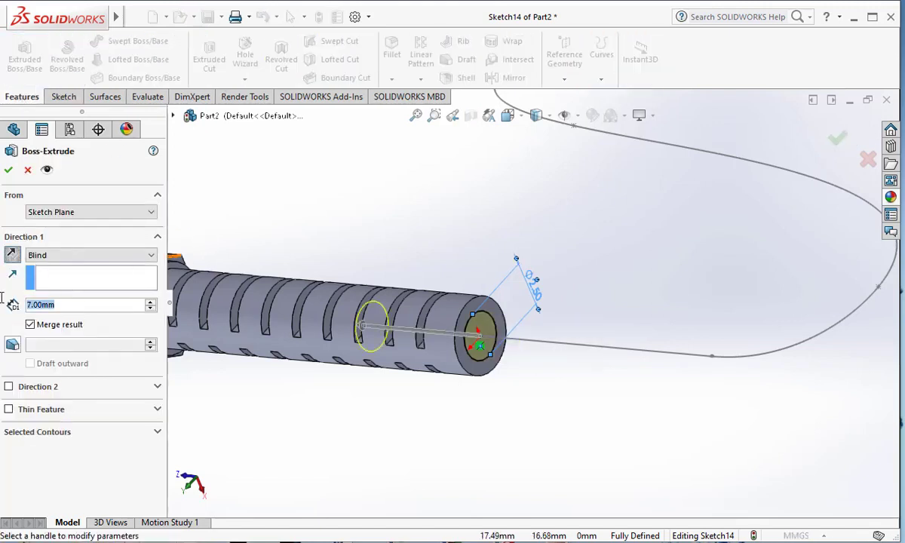
pyautogui.write('30')
pyautogui.press('Return')
pyautogui.scroll(4, 334, 416)
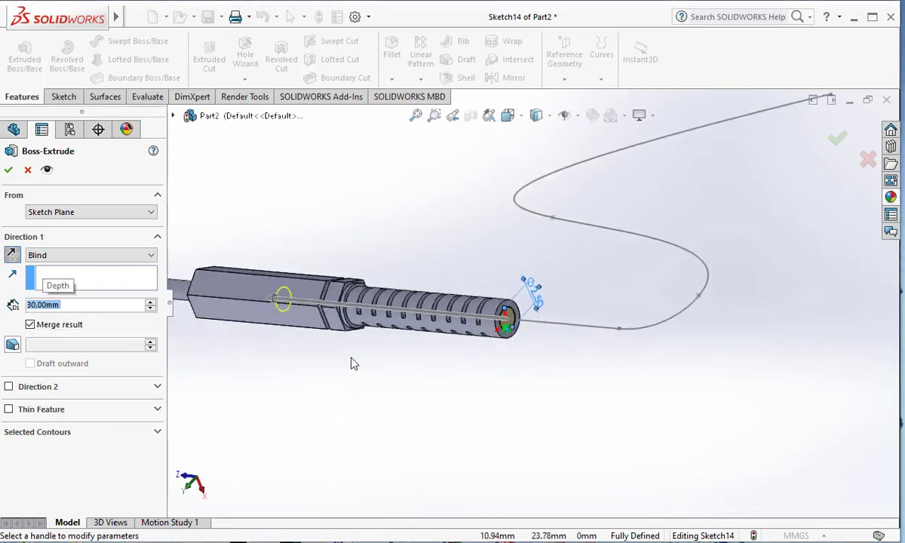
pyautogui.scroll(-3, 358, 344)
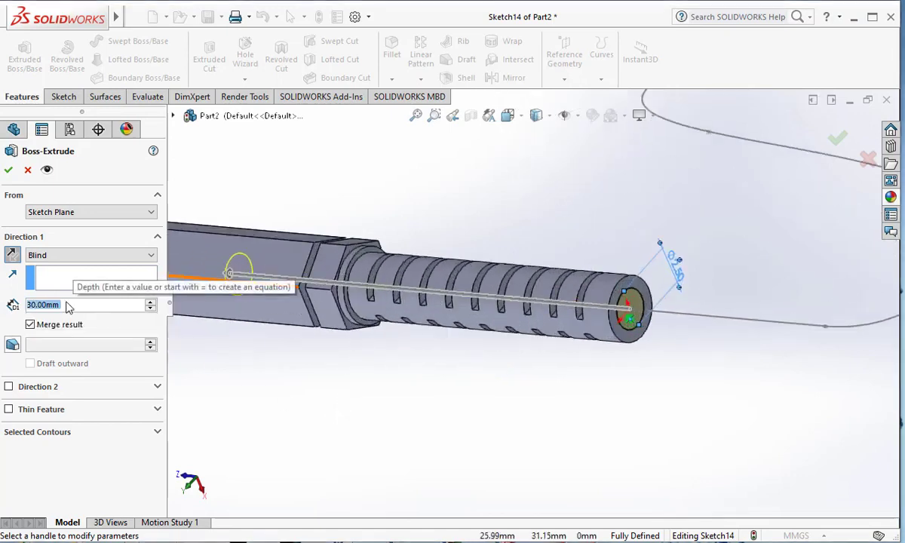
pyautogui.write('20')
pyautogui.press('Return')
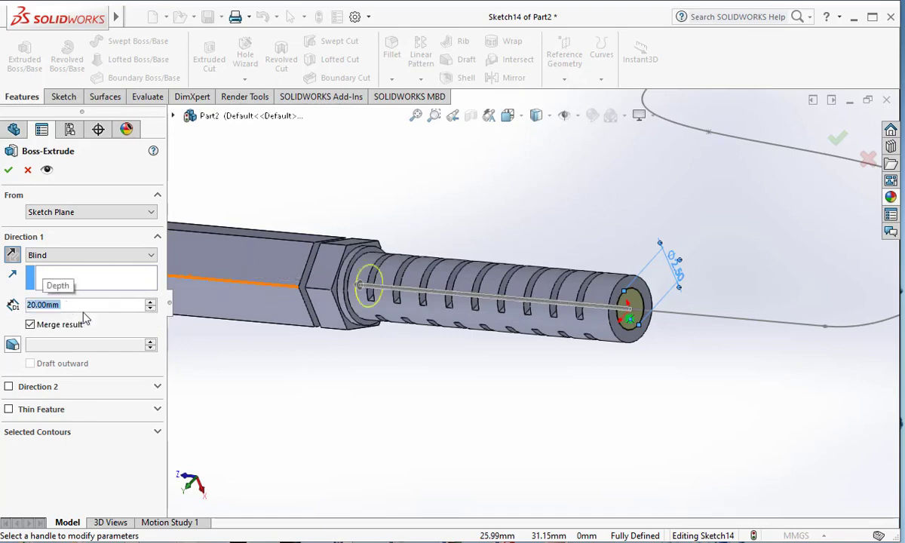
pyautogui.click(7, 170)
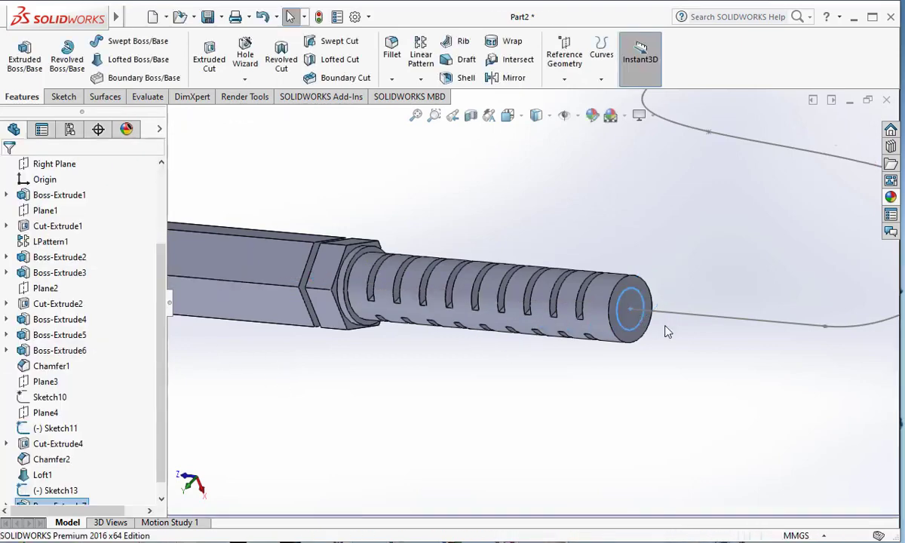
# Step: Sweep a circular profile with a diameter of 2.5 mm along the cable path, Sketch13, to form the cable
pyautogui.scroll(2, 595, 293)
pyautogui.scroll(-4, 596, 293)
pyautogui.moveTo(595, 293)
pyautogui.mouseDown(button='middle')
pyautogui.moveTo(641, 309)
pyautogui.moveTo(652, 268)
pyautogui.mouseUp(button='middle')
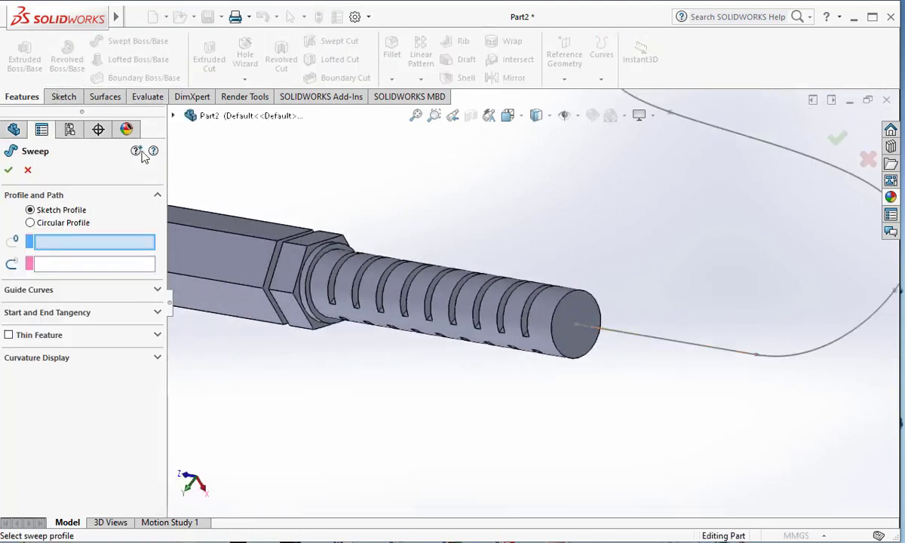
pyautogui.click(30, 224)
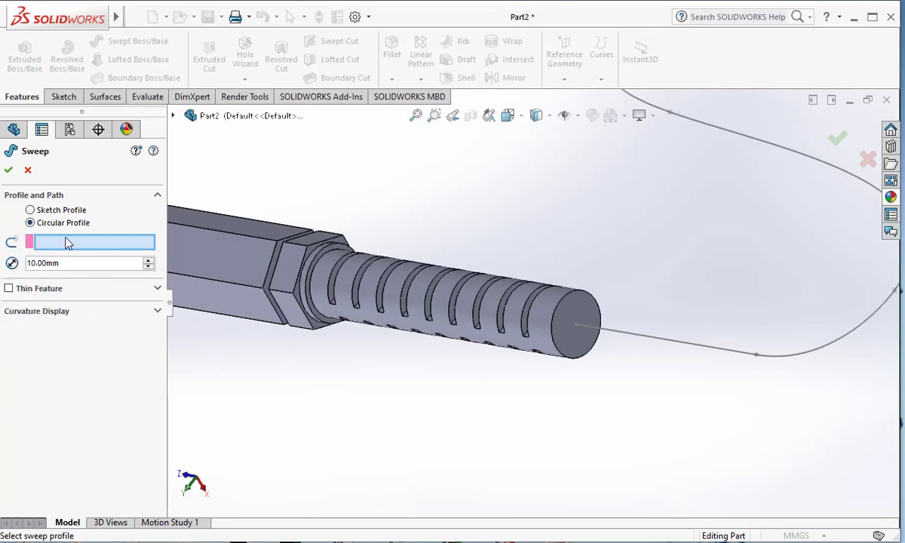
pyautogui.click(632, 340)
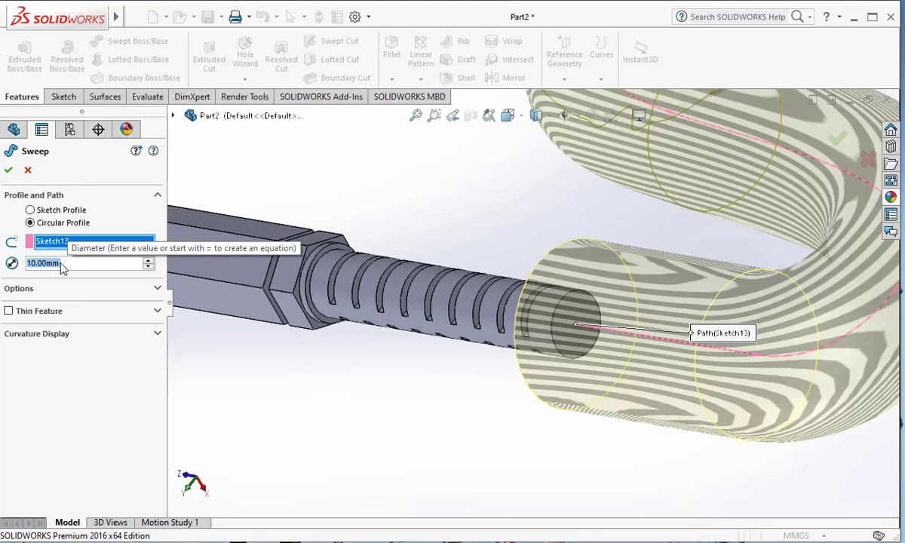
pyautogui.write('2')
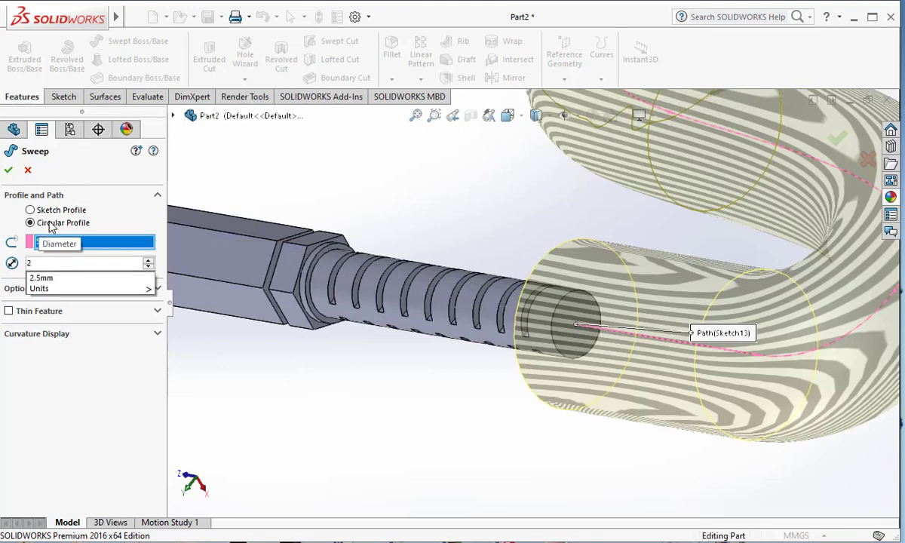
pyautogui.click(42, 277)
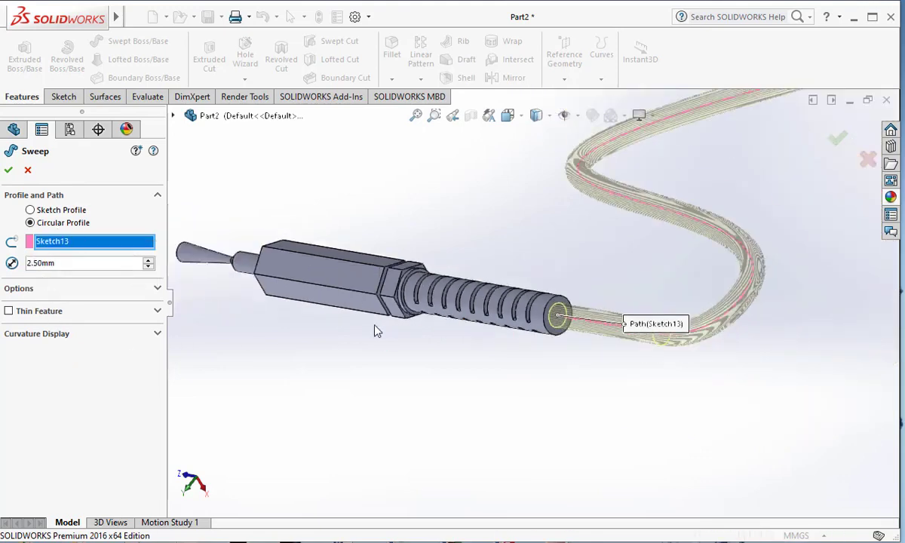
pyautogui.scroll(2, 374, 326)
pyautogui.click(9, 170)
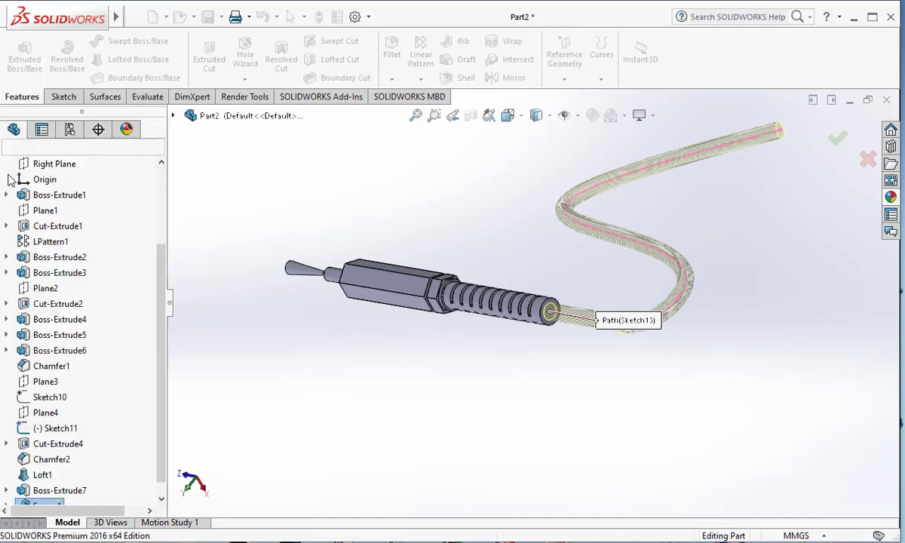
# Step: Apply the brushed chromium appearance to the cylindrical pin shaft feature, Boss-Extrude6
pyautogui.moveTo(487, 272); pyautogui.dragTo(560, 297, button='middle')
pyautogui.moveTo(372, 261); pyautogui.dragTo(404, 365, button='middle')
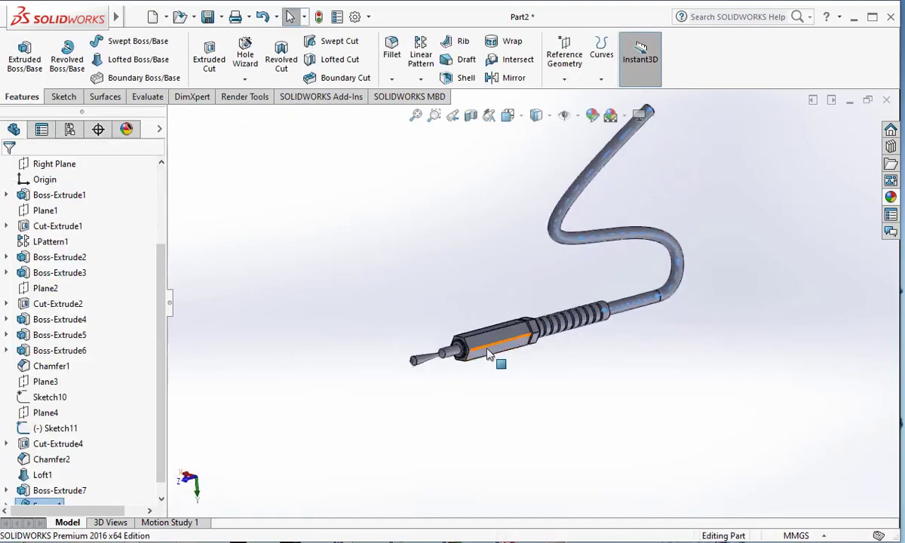
pyautogui.scroll(-6, 460, 354)
pyautogui.scroll(2, 455, 333)
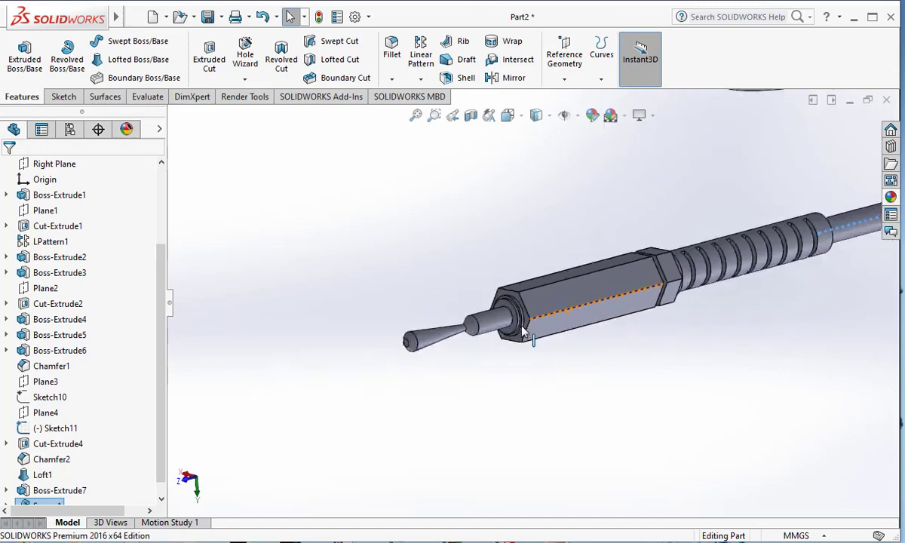
pyautogui.scroll(-1, 535, 330)
pyautogui.click(891, 196)
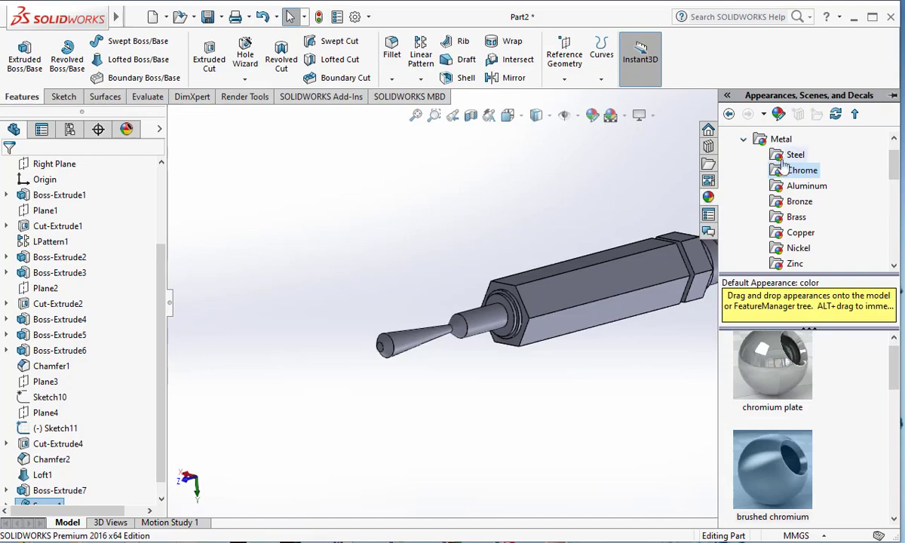
pyautogui.moveTo(762, 436)
pyautogui.mouseDown()
pyautogui.moveTo(494, 345)
pyautogui.moveTo(463, 295)
pyautogui.moveTo(468, 335)
pyautogui.moveTo(476, 323)
pyautogui.mouseUp()
pyautogui.click(475, 321)
pyautogui.scroll(-5, 490, 319)
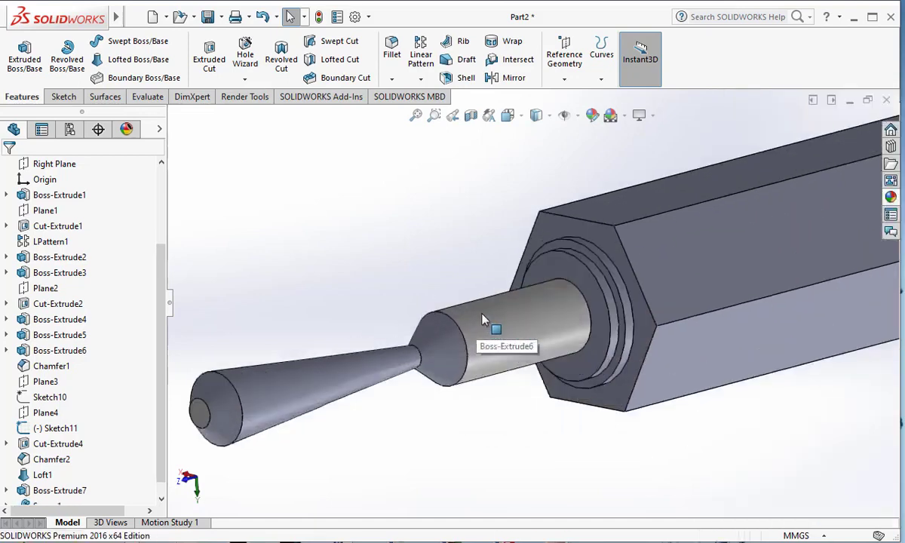
# Step: Apply the brushed chromium appearance to the lofted pin tip, Loft1
pyautogui.click(891, 198)
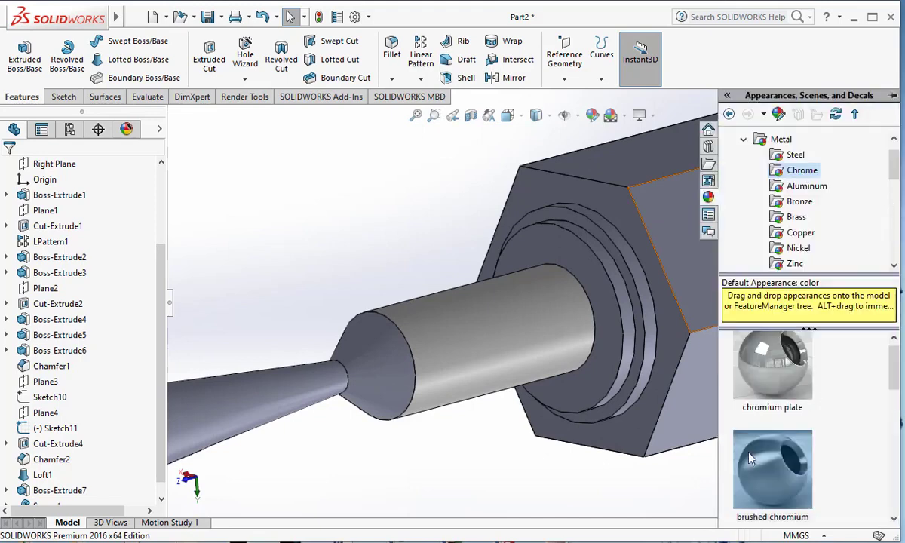
pyautogui.moveTo(748, 458)
pyautogui.mouseDown()
pyautogui.moveTo(418, 379)
pyautogui.moveTo(360, 369)
pyautogui.moveTo(297, 394)
pyautogui.moveTo(285, 378)
pyautogui.mouseUp()
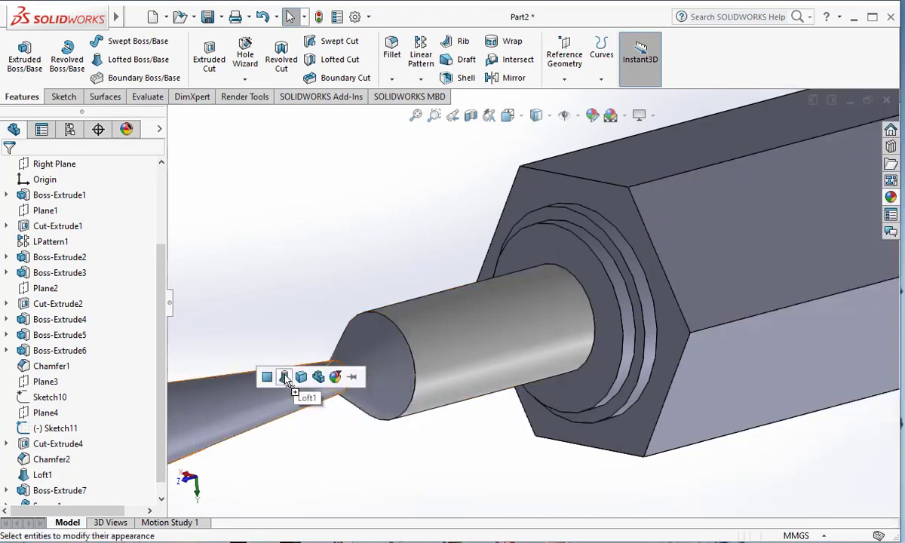
pyautogui.click(285, 379)
pyautogui.scroll(5, 333, 398)
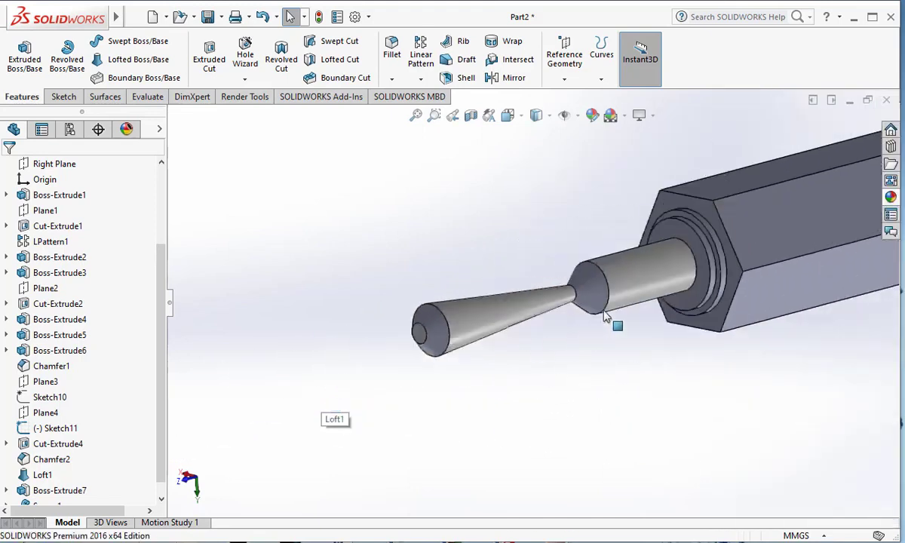
# Step: Apply the brushed chromium appearance to the inner collar feature around the base of the pin shaft
pyautogui.scroll(-6, 604, 309)
pyautogui.click(890, 198)
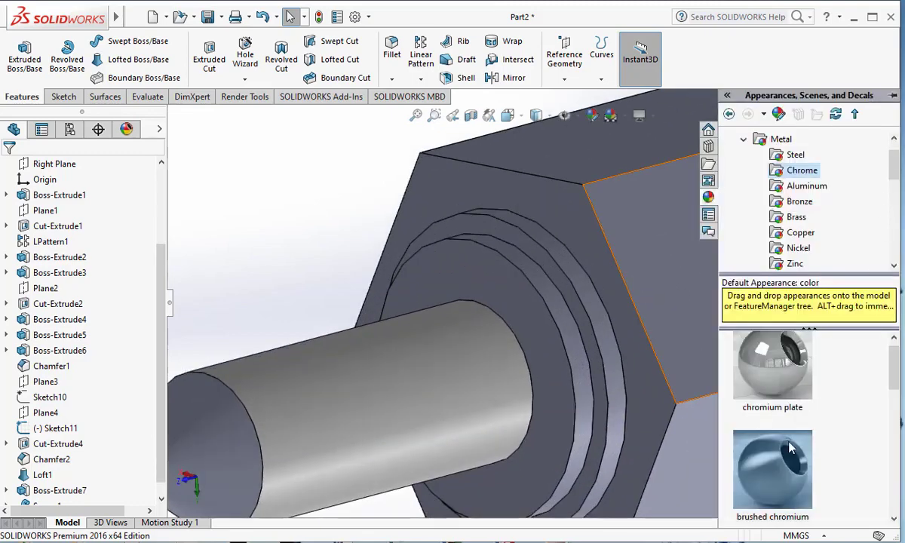
pyautogui.moveTo(790, 448)
pyautogui.mouseDown()
pyautogui.moveTo(515, 363)
pyautogui.moveTo(556, 360)
pyautogui.moveTo(550, 352)
pyautogui.mouseUp()
pyautogui.click(549, 347)
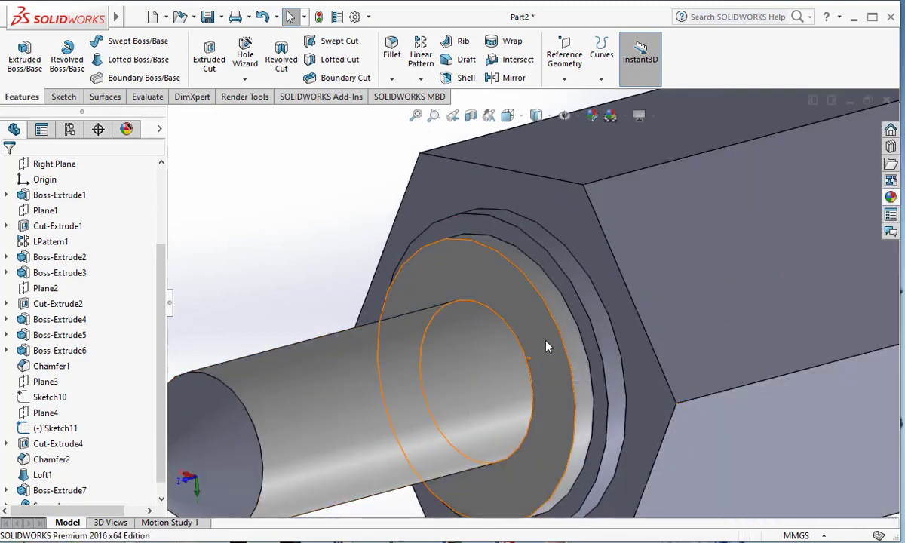
# Step: Apply the yellow low gloss plastic appearance to the hexagonal body feature, Boss-Extrude3
pyautogui.scroll(2, 548, 347)
pyautogui.click(892, 198)
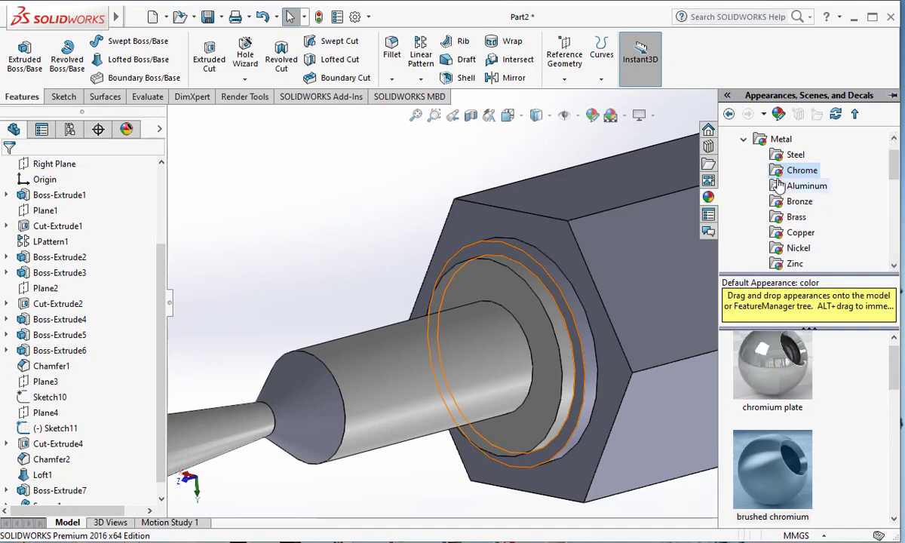
pyautogui.click(745, 141)
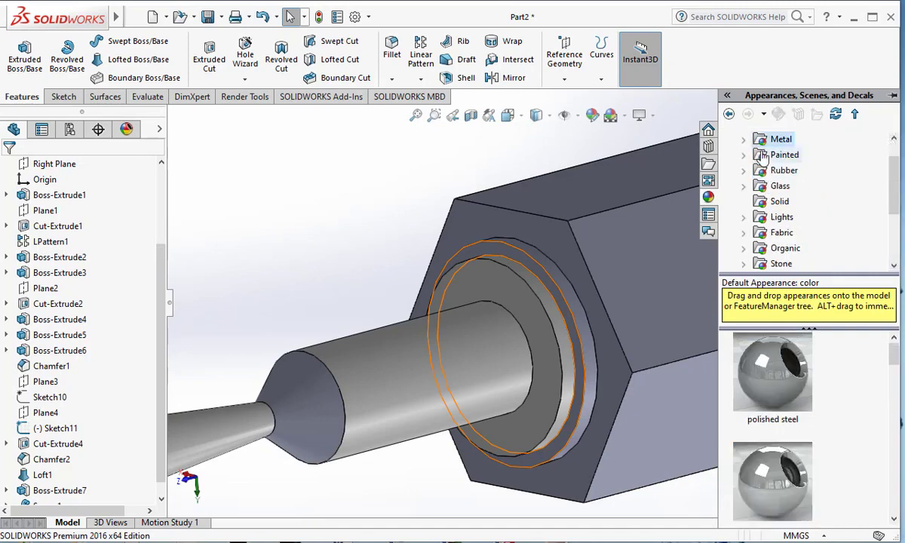
pyautogui.scroll(2, 758, 159)
pyautogui.click(744, 155)
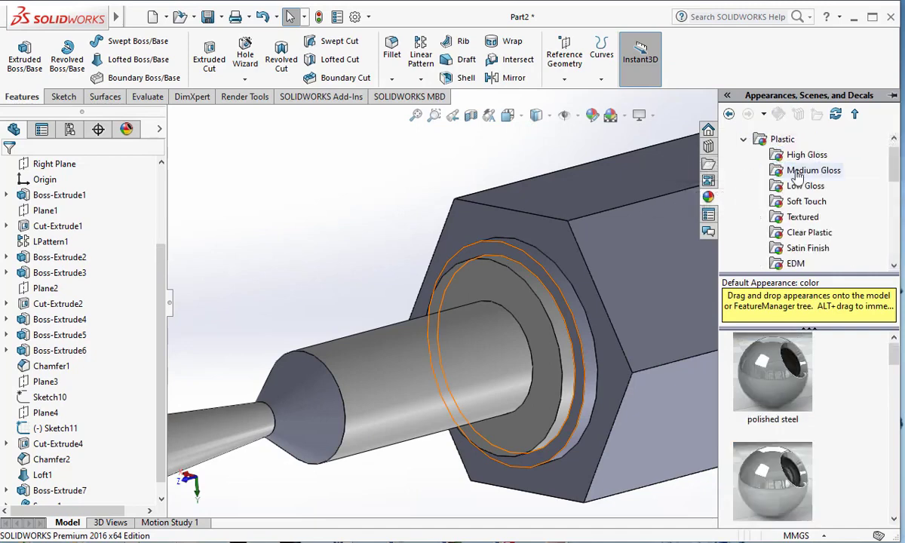
pyautogui.click(799, 186)
pyautogui.scroll(-3, 761, 422)
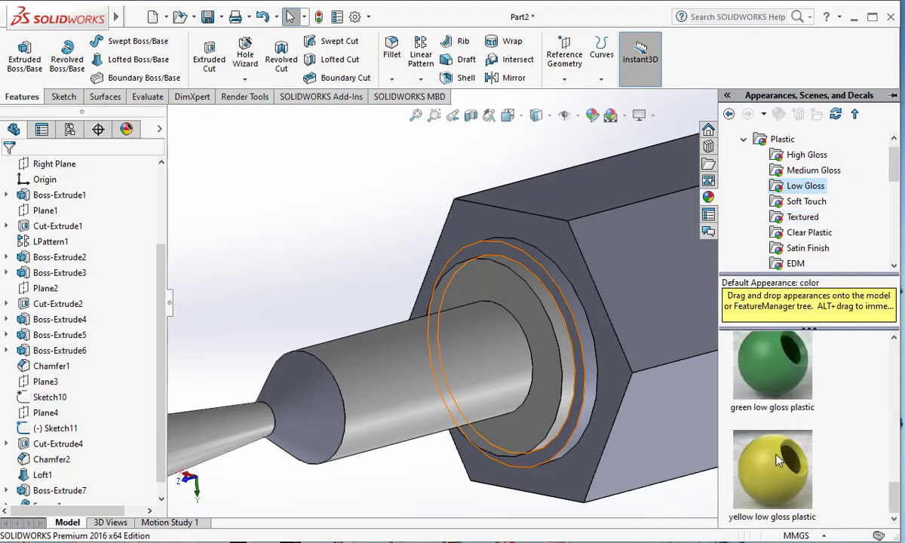
pyautogui.moveTo(758, 452); pyautogui.dragTo(630, 300)
pyautogui.click(629, 299)
# Step: Apply the yellow low gloss plastic appearance to the outer ring on the hexagonal body's front face, Boss-Extrude4
pyautogui.scroll(6, 683, 348)
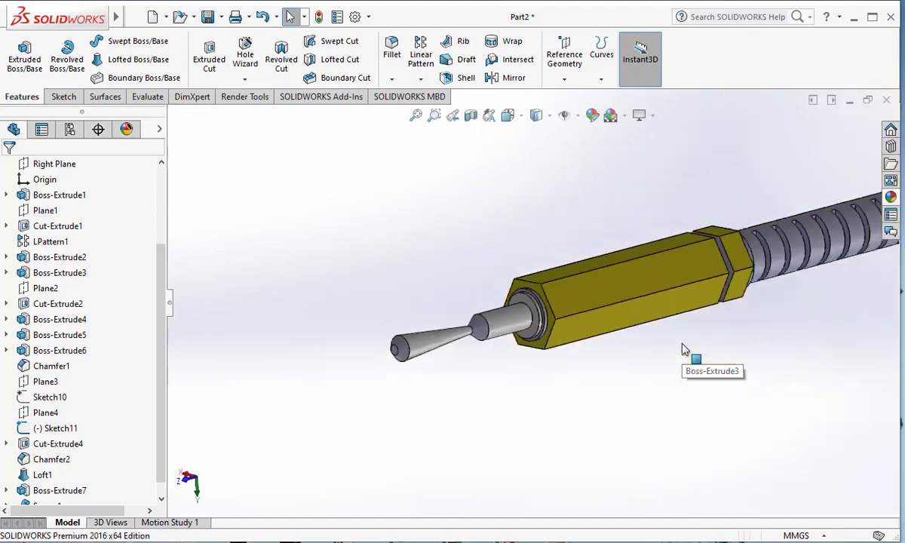
pyautogui.scroll(-3, 682, 348)
pyautogui.scroll(-3, 607, 313)
pyautogui.click(891, 197)
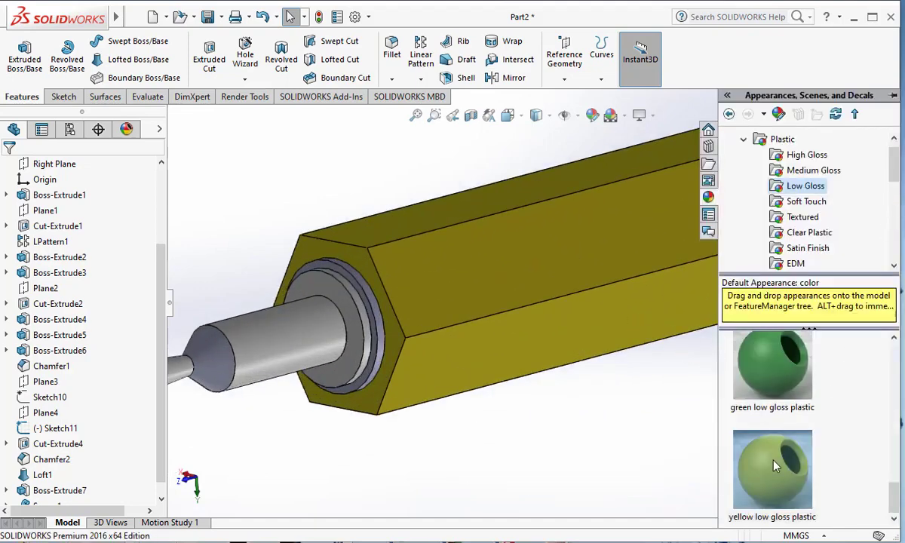
pyautogui.moveTo(777, 466); pyautogui.dragTo(378, 317)
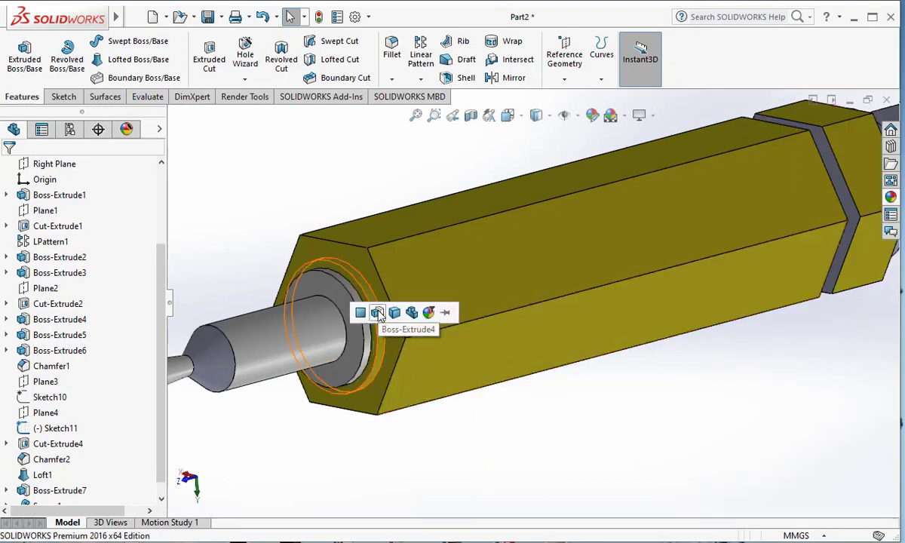
# Step: Apply the yellow low gloss plastic appearance to the groove cut in the hexagonal body, Cut-Extrude2
pyautogui.scroll(3, 633, 253)
pyautogui.scroll(-8, 655, 225)
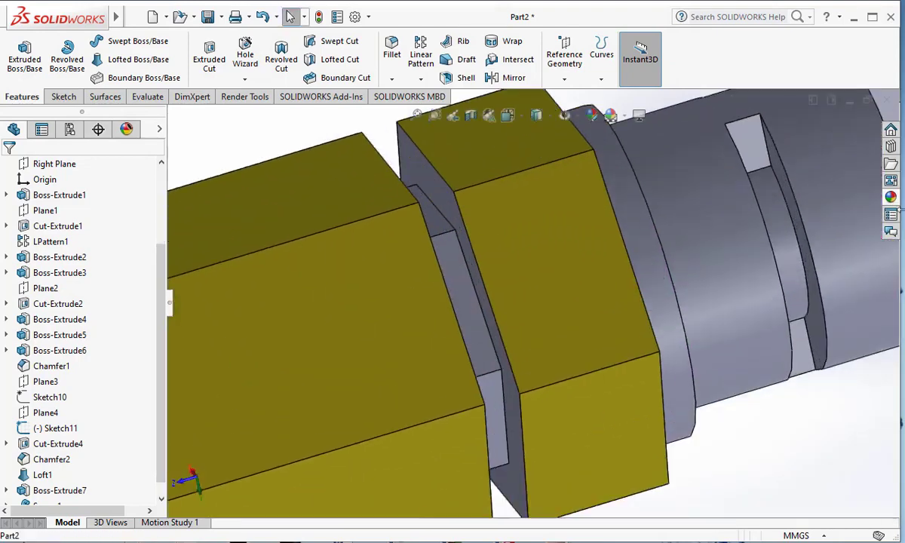
pyautogui.click(890, 197)
pyautogui.moveTo(731, 428); pyautogui.dragTo(478, 307)
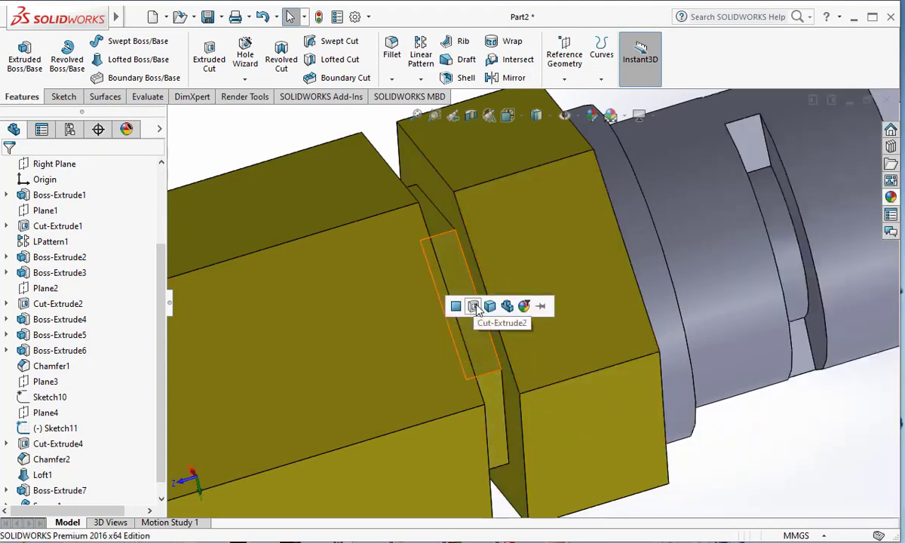
# Step: Apply the yellow low gloss plastic appearance to the round collar between the hexagonal body and the grooved cylinder
pyautogui.scroll(3, 567, 332)
pyautogui.scroll(-6, 573, 301)
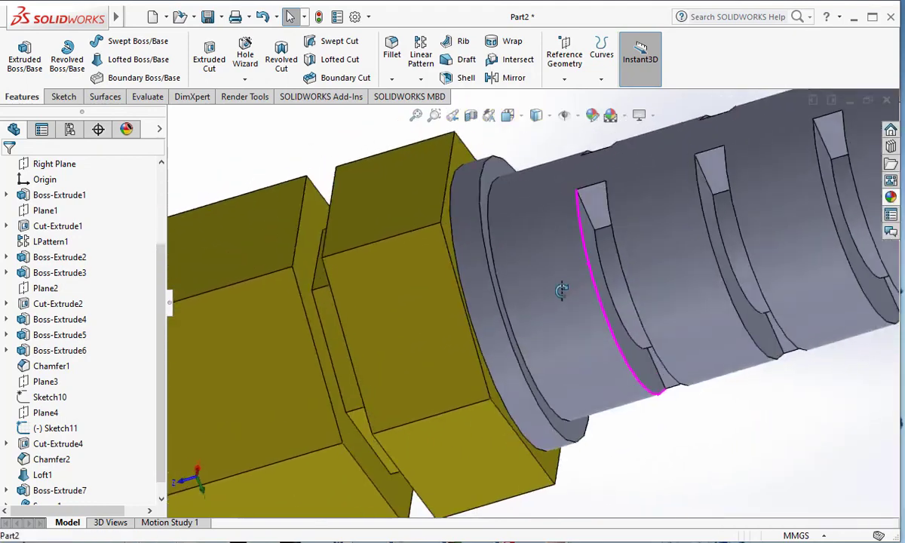
pyautogui.click(890, 197)
pyautogui.moveTo(742, 475); pyautogui.dragTo(491, 299)
pyautogui.click(491, 299)
# Step: Apply the yellow low gloss plastic appearance to the grooved cylinder feature, Boss-Extrude1
pyautogui.scroll(3, 697, 317)
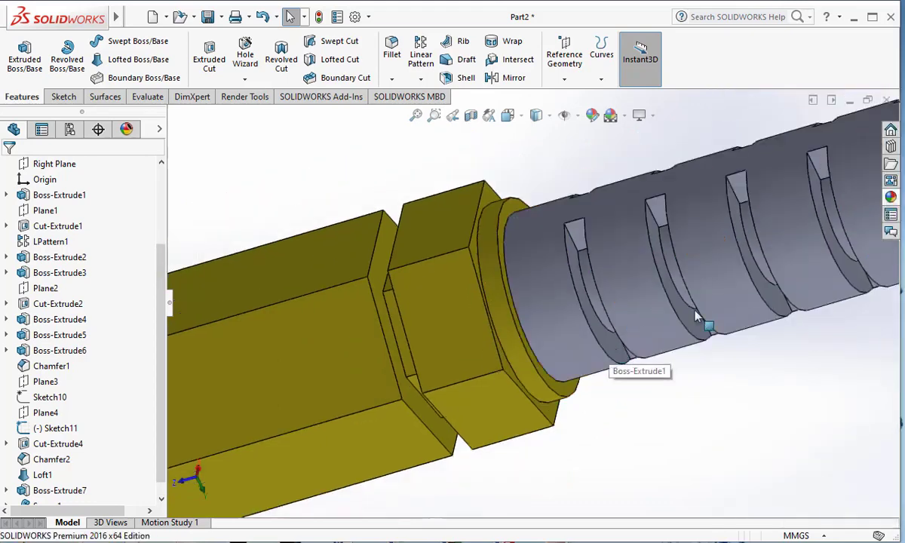
pyautogui.click(891, 198)
pyautogui.moveTo(752, 484); pyautogui.dragTo(537, 315)
pyautogui.click(541, 311)
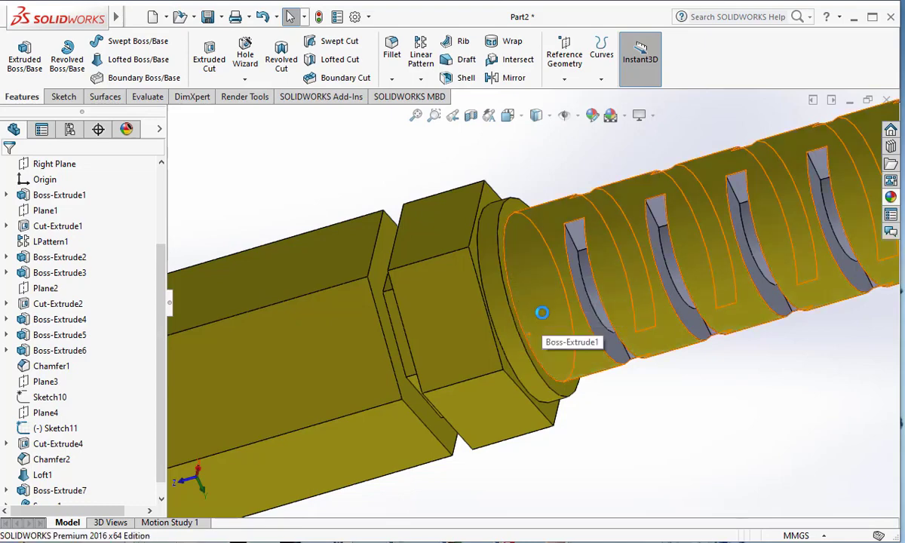
# Step: Apply a black low gloss plastic appearance to the grooved cylinder's patterned cuts, LPattern1
pyautogui.click(893, 199)
pyautogui.scroll(-2, 769, 422)
pyautogui.moveTo(751, 370); pyautogui.dragTo(575, 240)
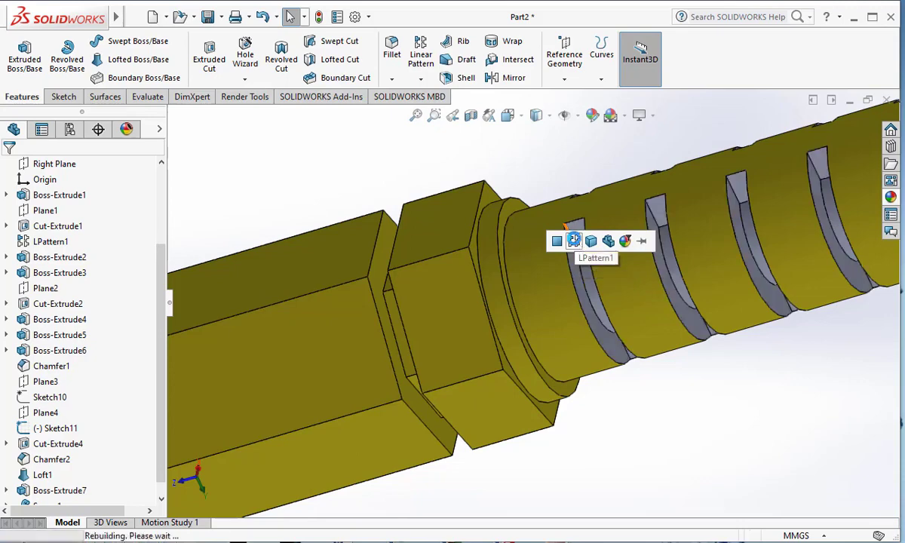
pyautogui.click(574, 240)
# Step: Apply the yellow low gloss plastic appearance to the grooved cylinder's patterned cuts, LPattern1
pyautogui.click(892, 198)
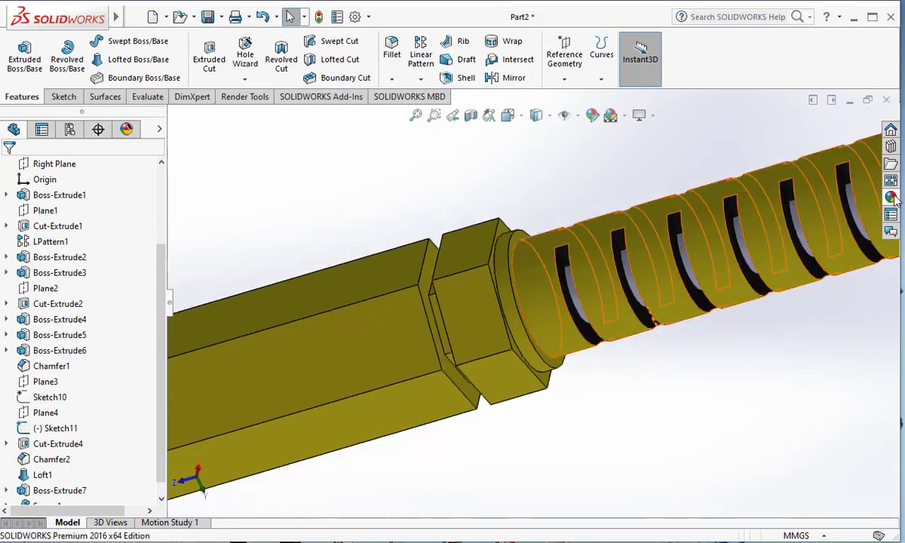
pyautogui.scroll(2, 769, 423)
pyautogui.moveTo(768, 471); pyautogui.dragTo(562, 265)
pyautogui.click(576, 257)
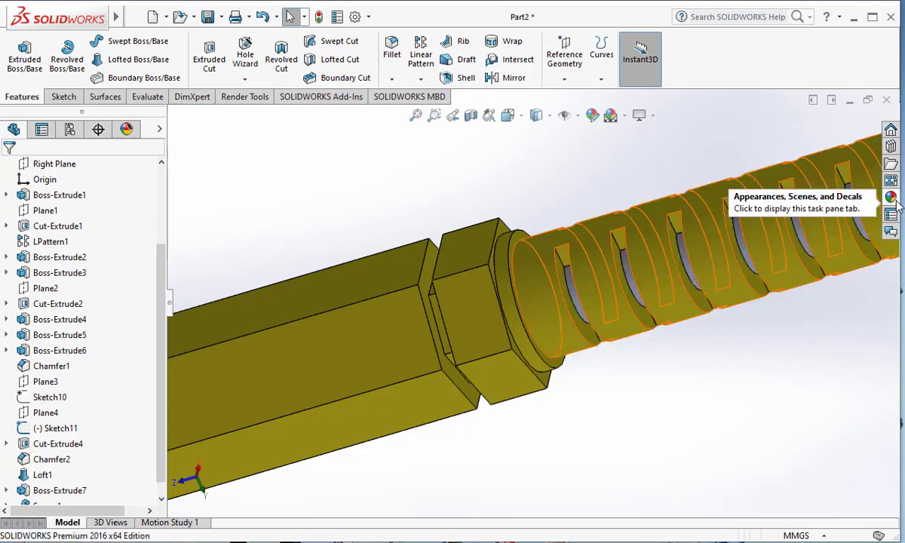
# Step: Apply a black low gloss plastic appearance to the inner cable core inside the grooved cylinder, Boss-Extrude7
pyautogui.click(890, 198)
pyautogui.scroll(1, 770, 422)
pyautogui.scroll(-1, 793, 454)
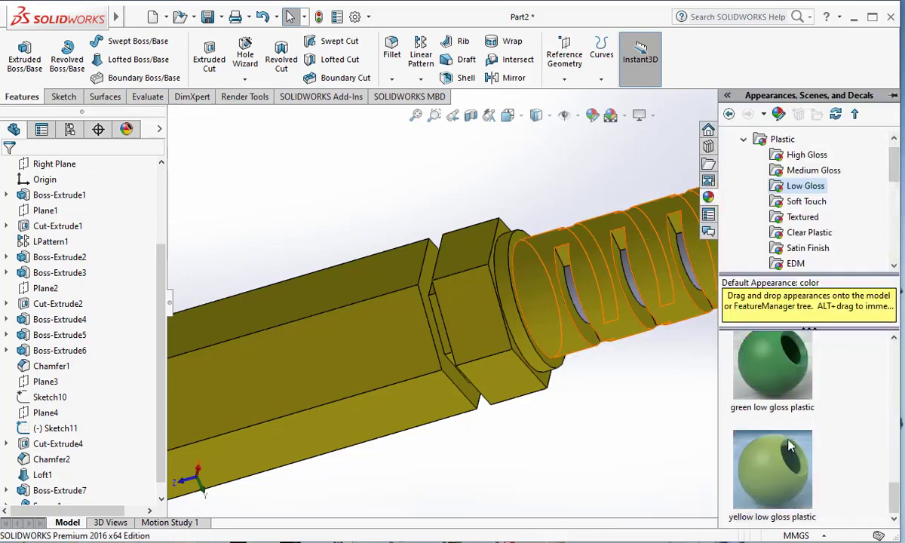
pyautogui.scroll(2, 793, 455)
pyautogui.scroll(1, 793, 455)
pyautogui.moveTo(770, 369); pyautogui.dragTo(627, 276)
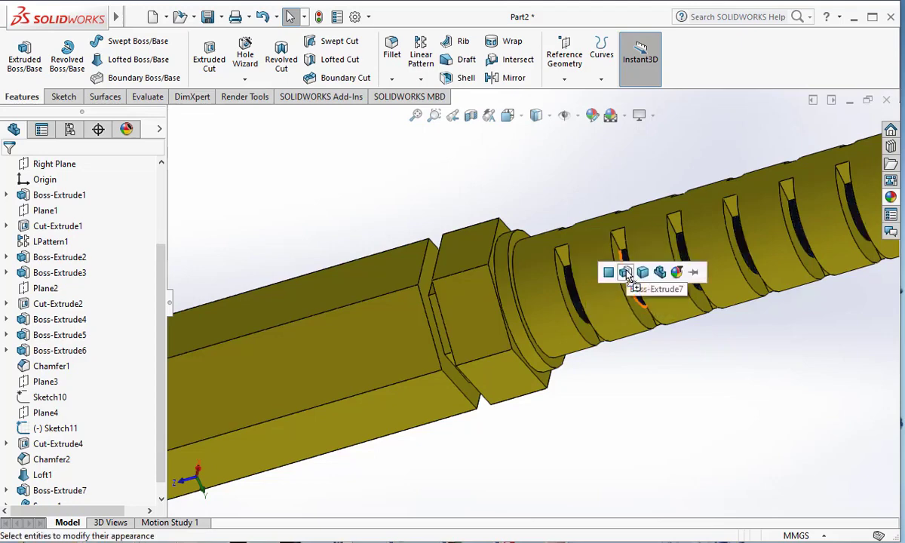
pyautogui.click(627, 273)
# Step: Apply the black low gloss plastic appearance to the swept cable, Sweep1
pyautogui.scroll(8, 627, 273)
pyautogui.scroll(-7, 684, 258)
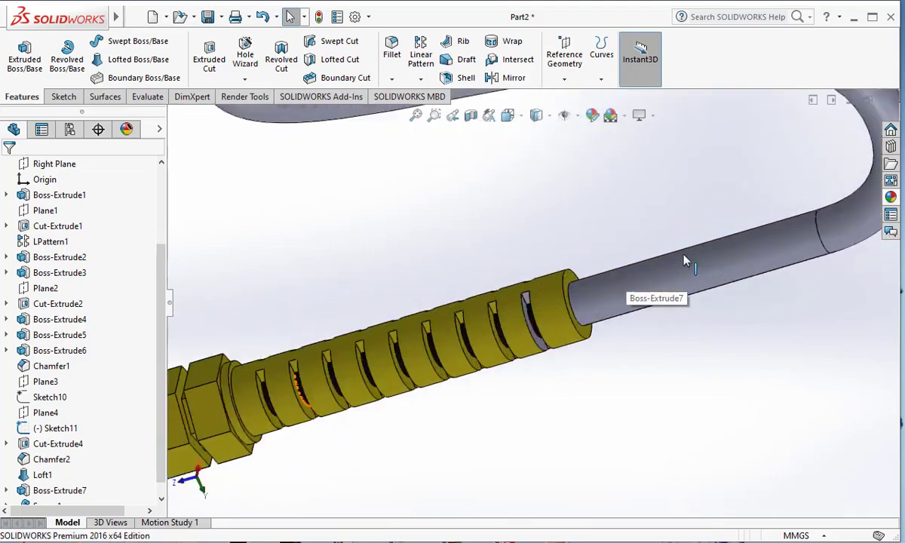
pyautogui.click(888, 196)
pyautogui.moveTo(687, 362); pyautogui.dragTo(601, 307)
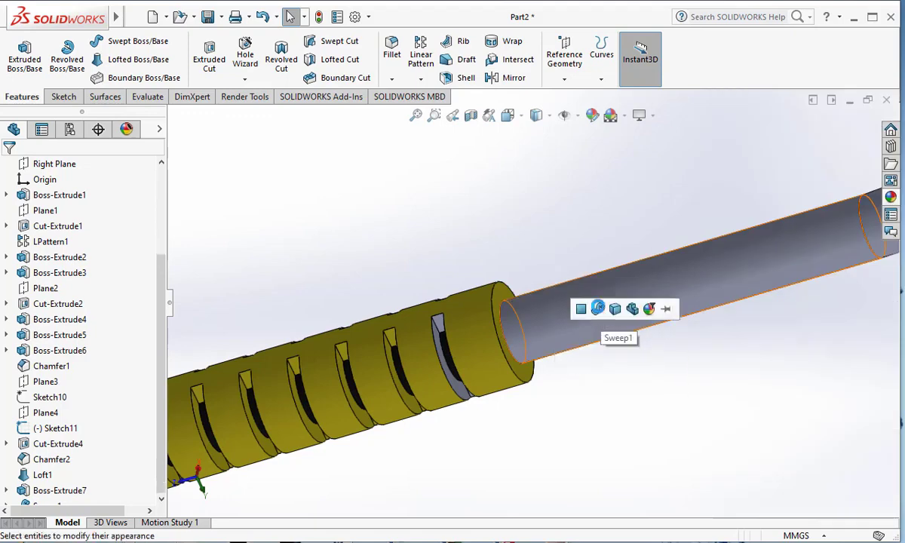
pyautogui.click(597, 305)
pyautogui.scroll(10, 603, 347)
pyautogui.moveTo(481, 370); pyautogui.dragTo(569, 523, button='middle')
pyautogui.scroll(-5, 339, 237)
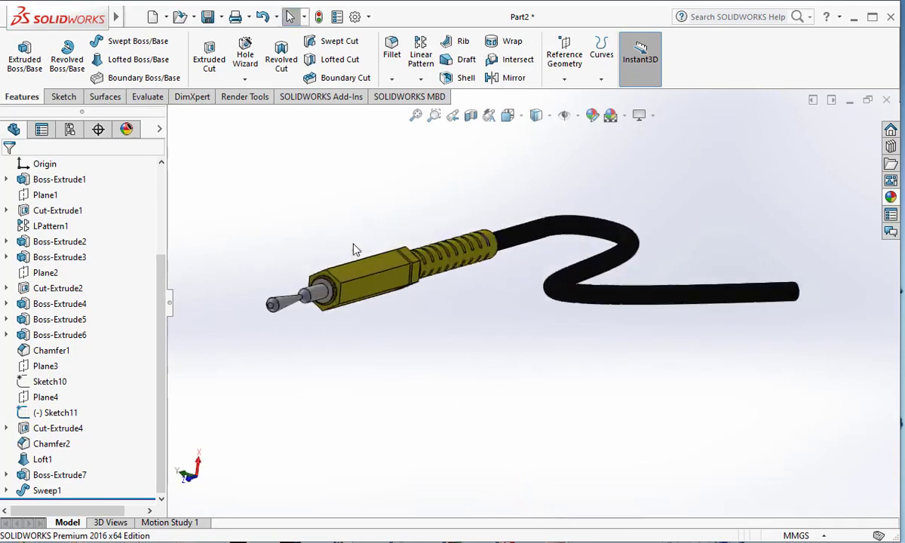
pyautogui.moveTo(455, 277); pyautogui.dragTo(511, 282, button='middle')
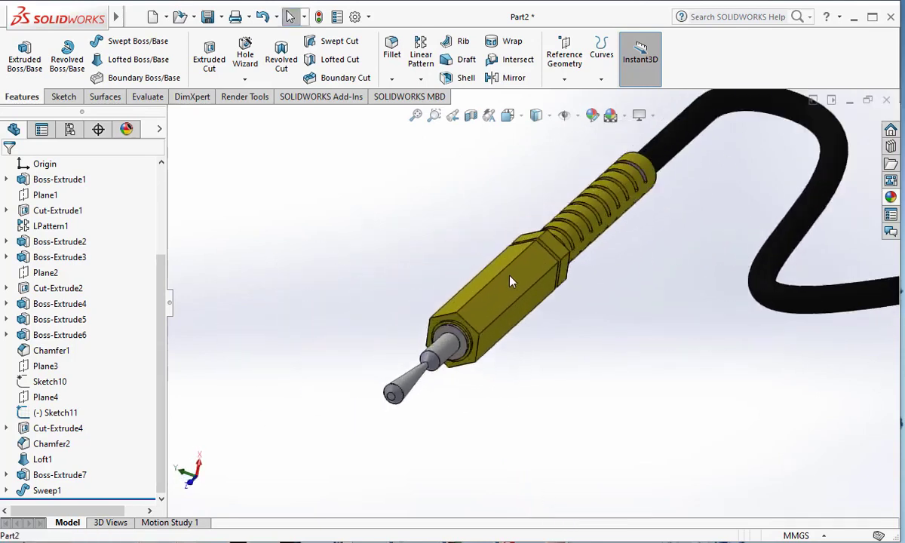
# Step: Switch the model's display to shaded without edges
pyautogui.scroll(-2, 626, 174)
pyautogui.click(639, 114)
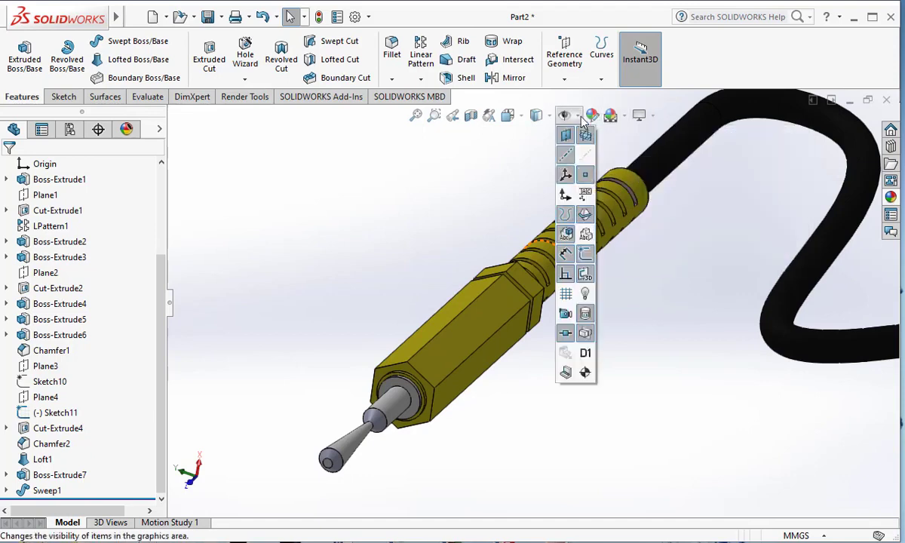
pyautogui.moveTo(537, 115)
pyautogui.click(535, 233)
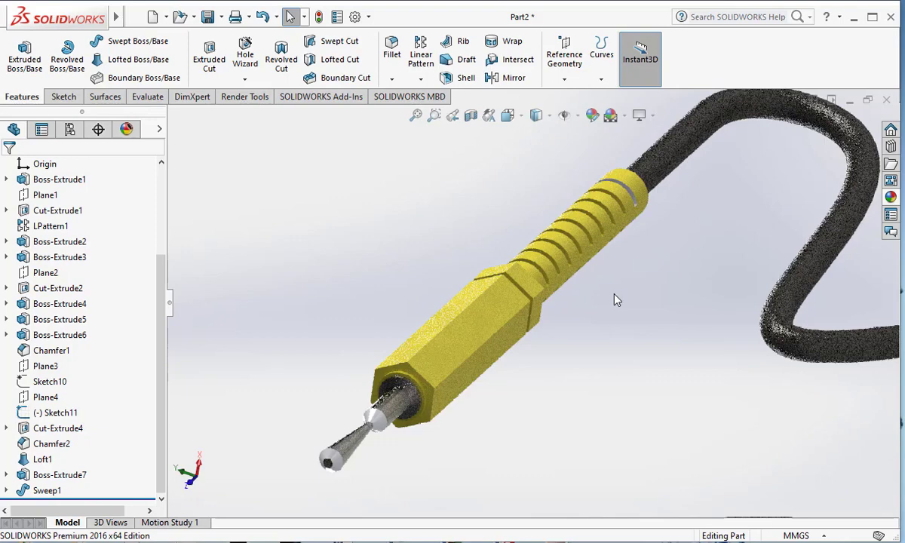
# Step: Apply the Plain White scene to the view
pyautogui.click(546, 119)
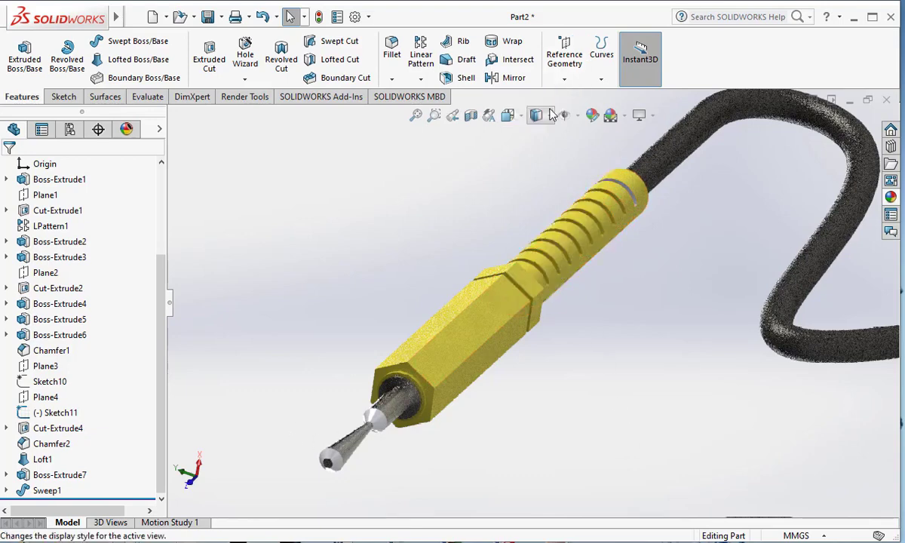
pyautogui.click(637, 115)
pyautogui.click(611, 115)
pyautogui.click(633, 149)
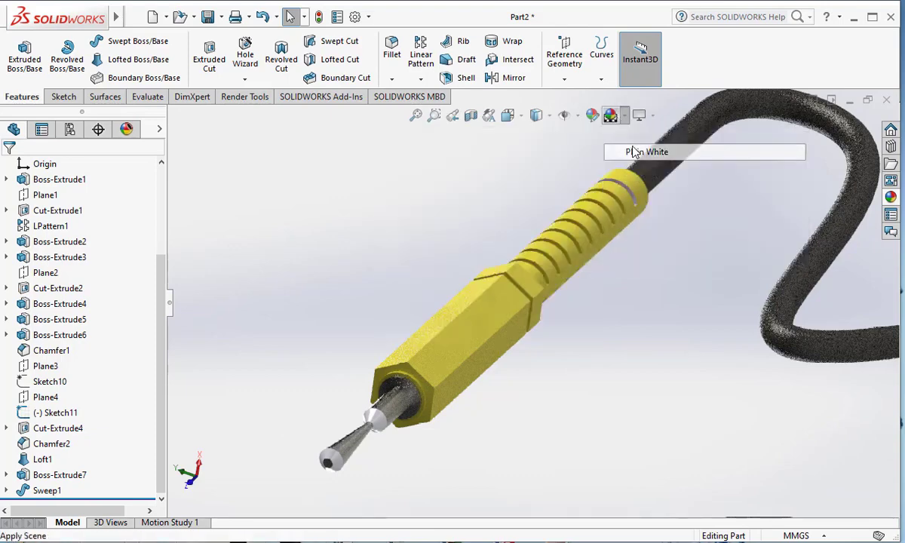